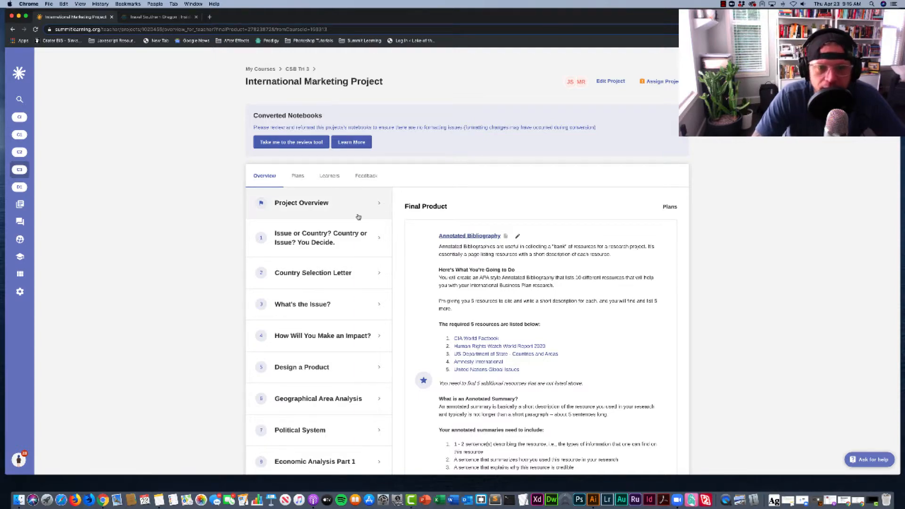
# View the scoring rubric for the Annotated Bibliography final product, then close it
pyautogui.scroll(-6, 359, 217)
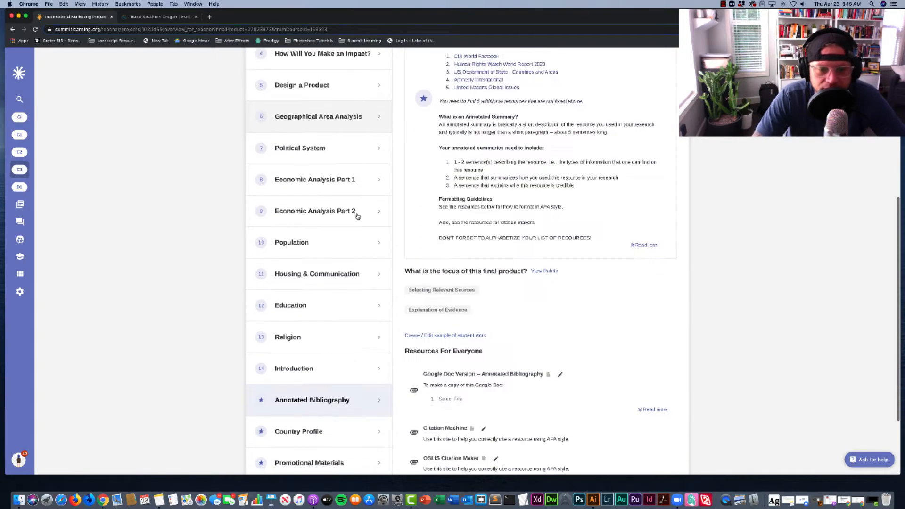
pyautogui.scroll(-2, 357, 217)
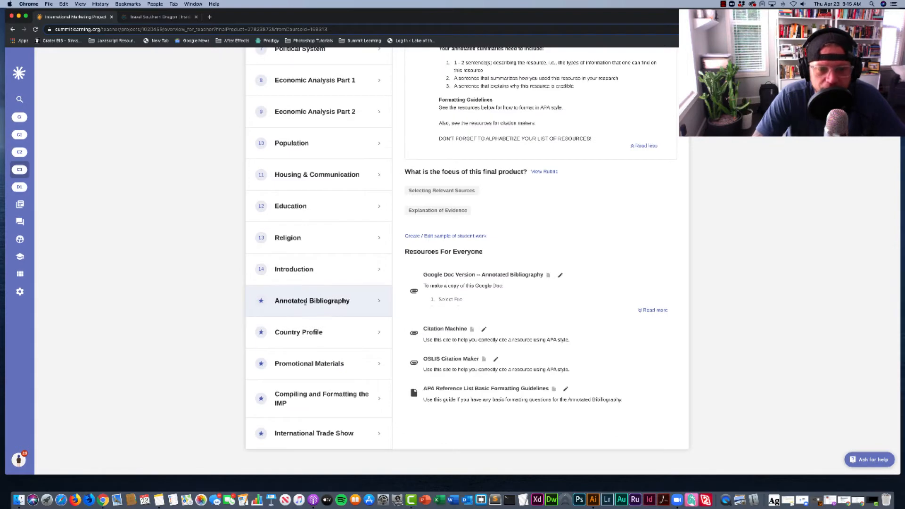
pyautogui.scroll(1, 324, 304)
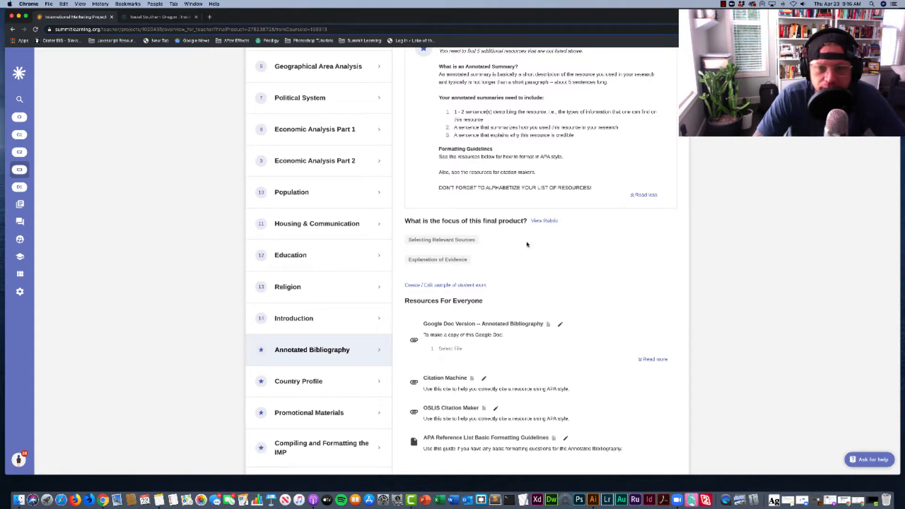
pyautogui.click(547, 221)
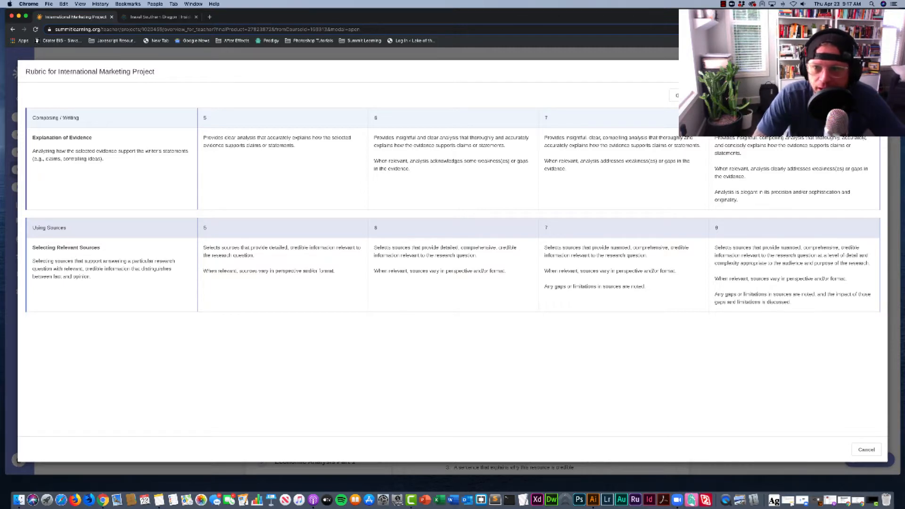
pyautogui.press('Escape')
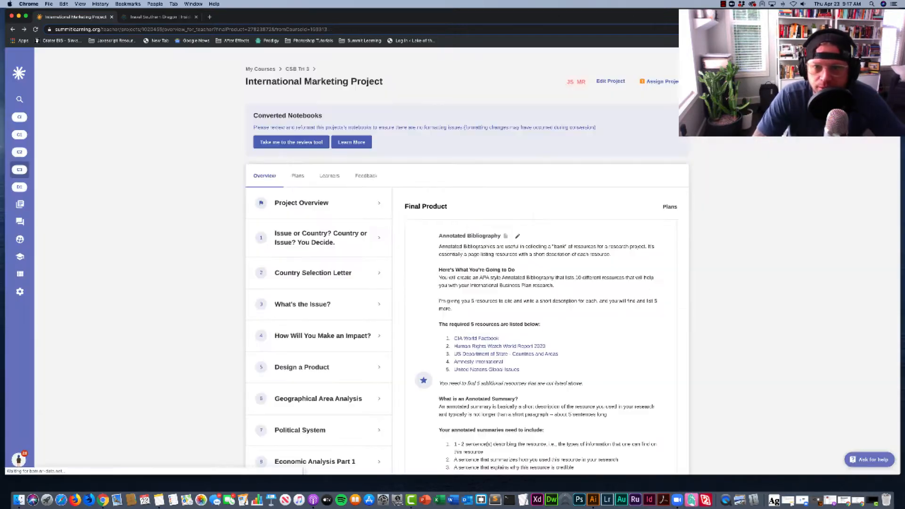
# Open the "US Department of State - Countries and Areas" resource from the Annotated Bibliography's required resources
pyautogui.scroll(-3, 595, 240)
pyautogui.scroll(-1, 595, 239)
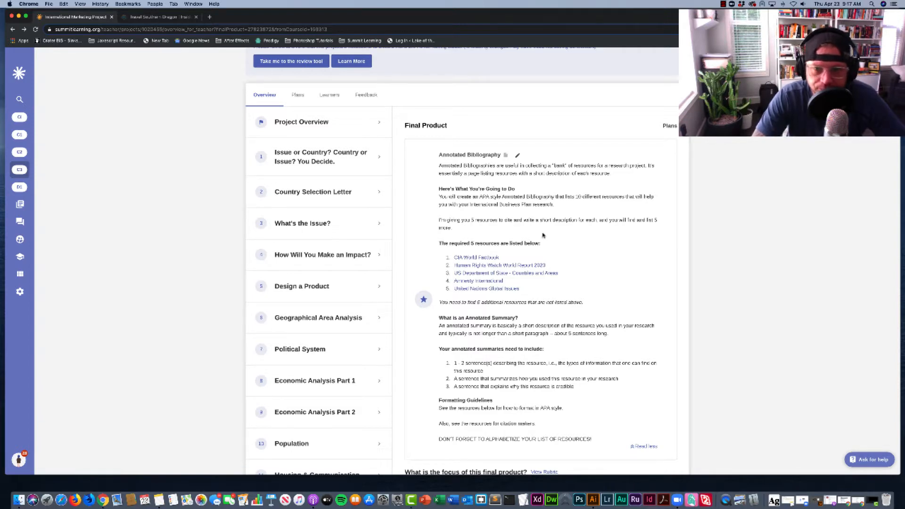
pyautogui.scroll(-2, 541, 237)
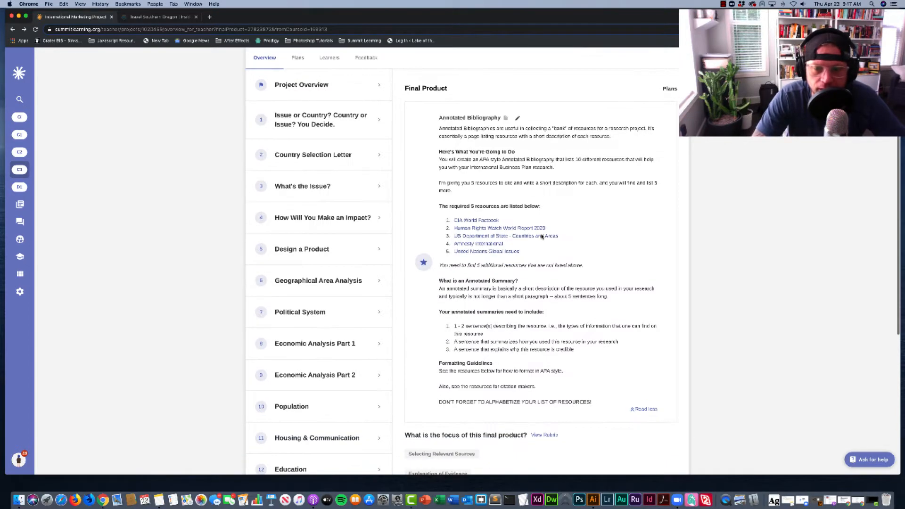
pyautogui.scroll(3, 541, 236)
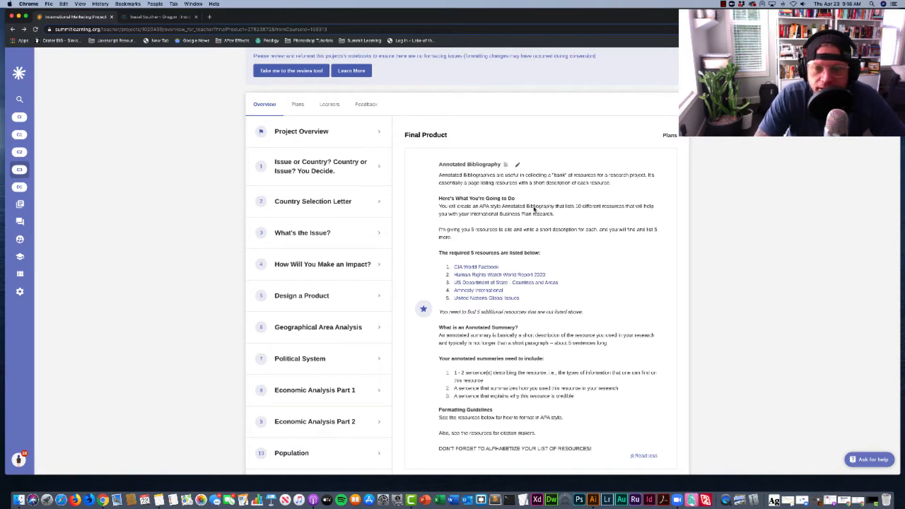
pyautogui.scroll(-1, 488, 240)
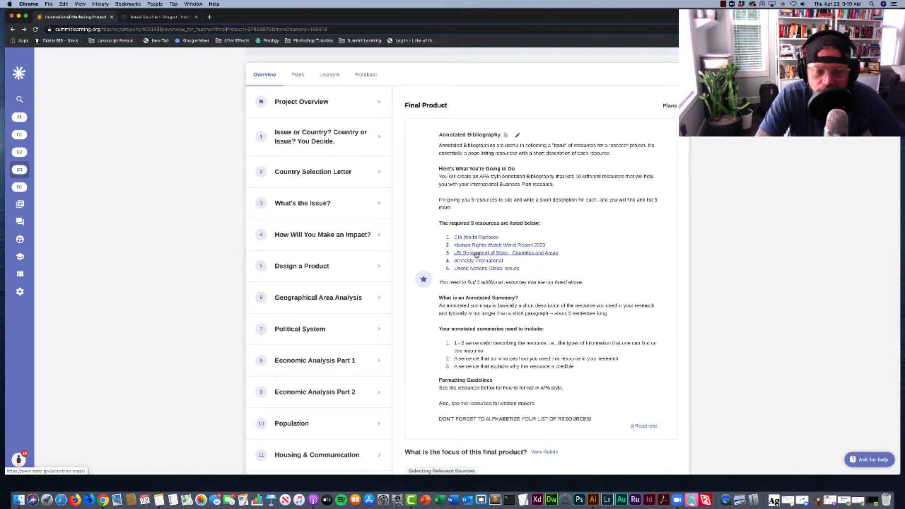
pyautogui.click(524, 257)
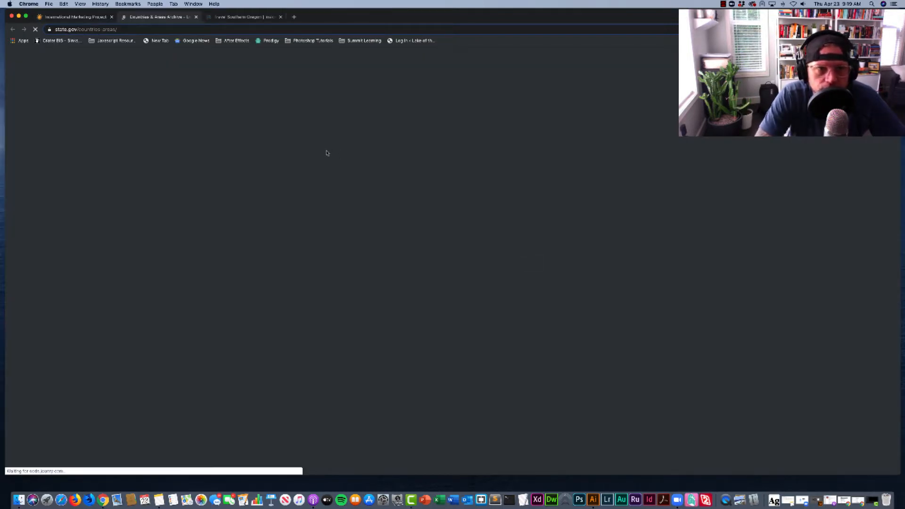
# Look through the Countries & Areas list and open the page for Argentina
pyautogui.scroll(-1, 455, 281)
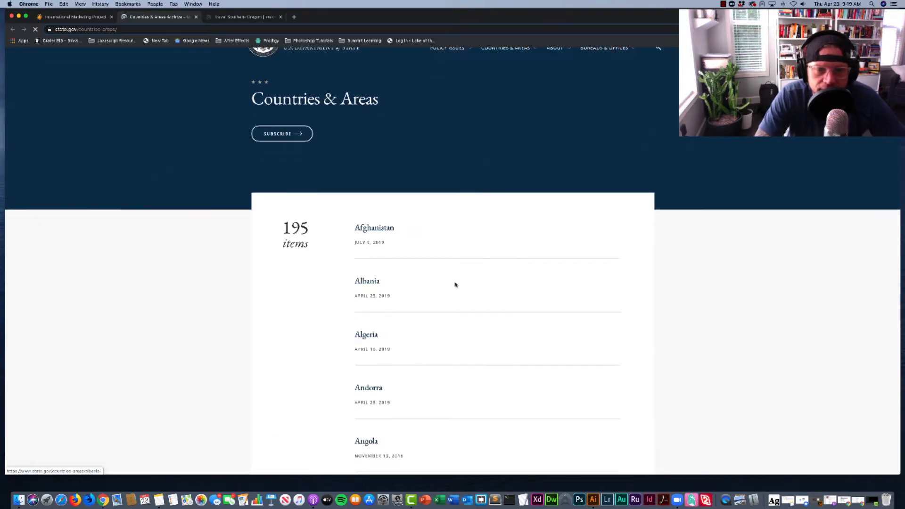
pyautogui.scroll(-5, 456, 285)
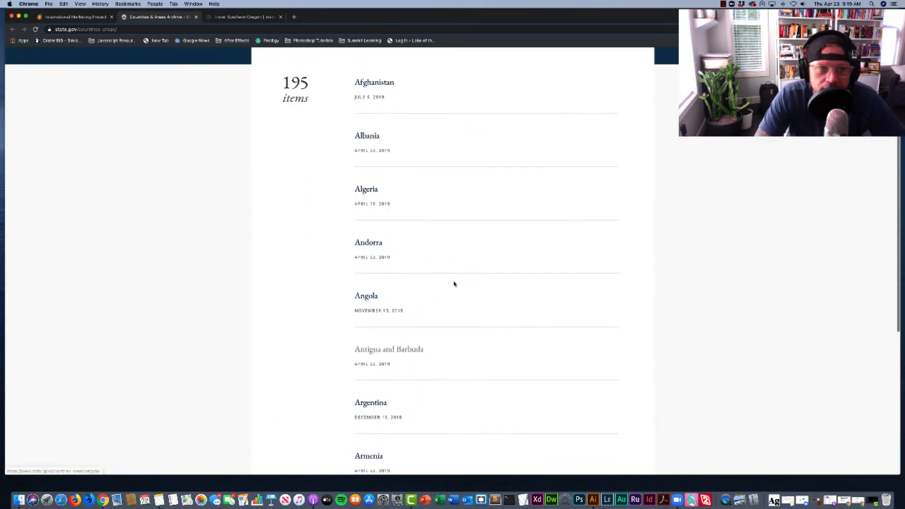
pyautogui.scroll(6, 454, 284)
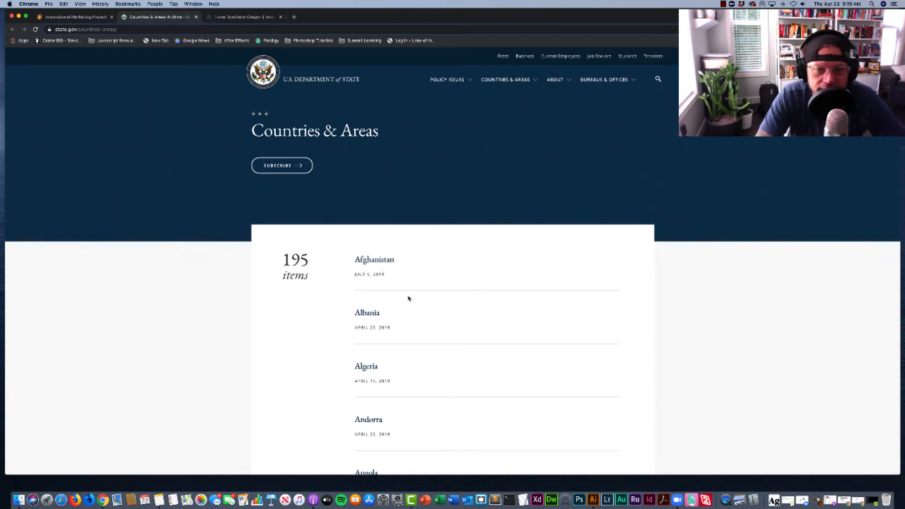
pyautogui.scroll(-5, 410, 299)
pyautogui.scroll(-7, 410, 303)
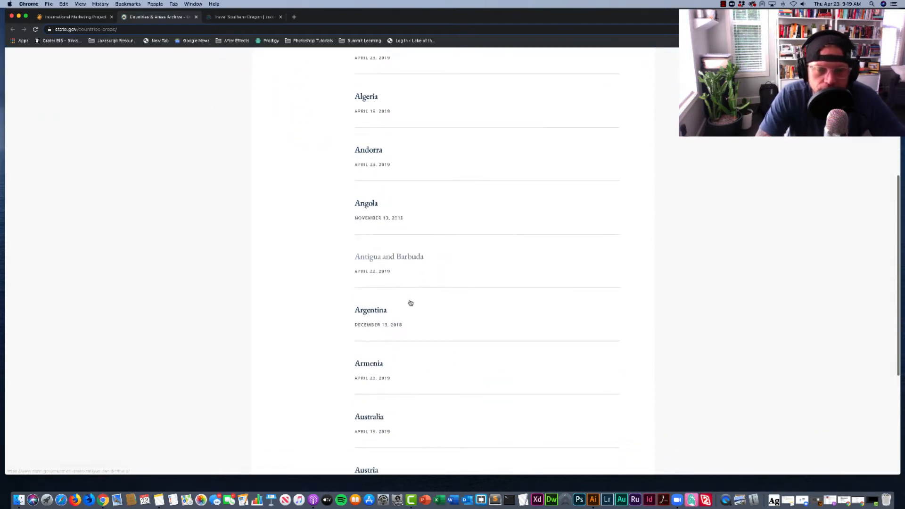
pyautogui.scroll(3, 412, 303)
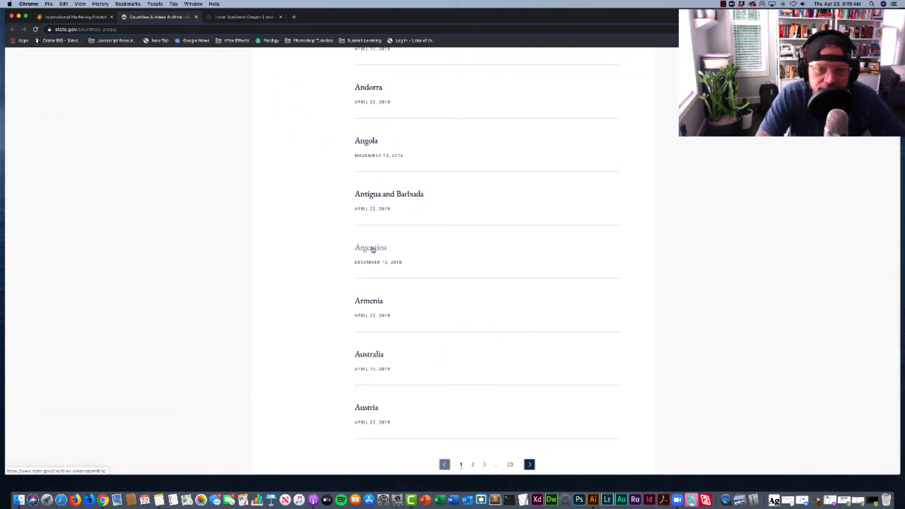
pyautogui.click(373, 250)
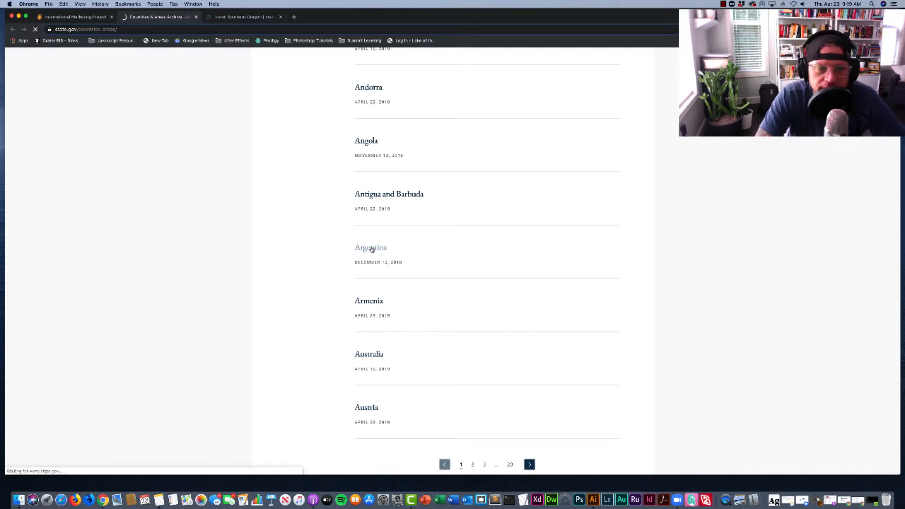
# Examine the Argentina page's travel information, Global Level 4 Health Advisory links and Highlights section
pyautogui.scroll(-3, 424, 271)
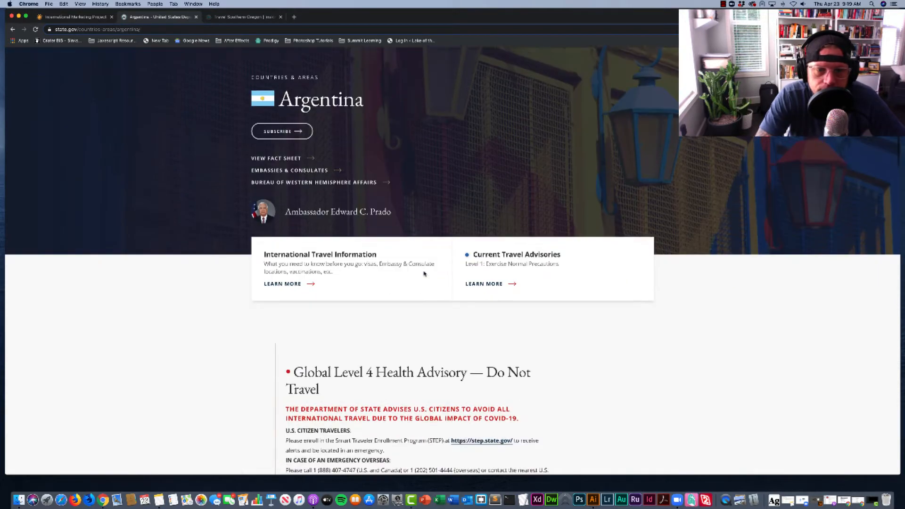
pyautogui.scroll(-3, 424, 274)
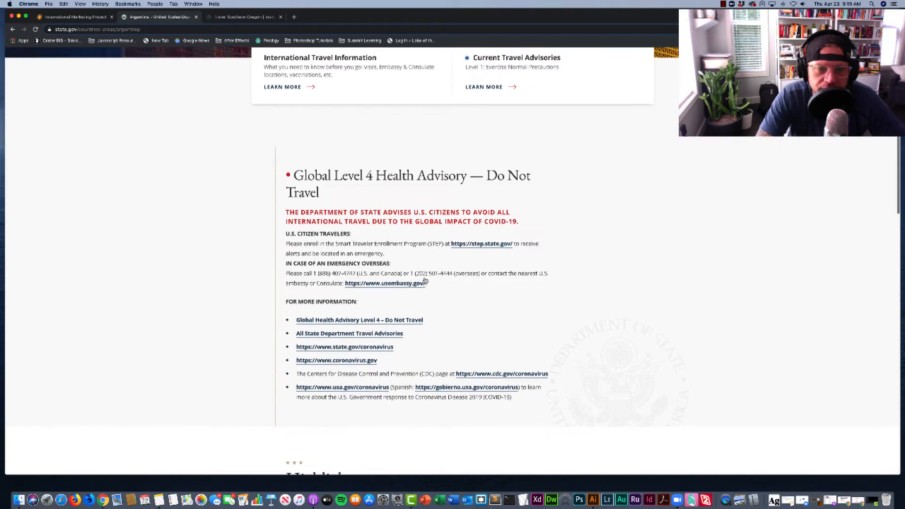
pyautogui.scroll(-3, 425, 279)
pyautogui.scroll(4, 424, 282)
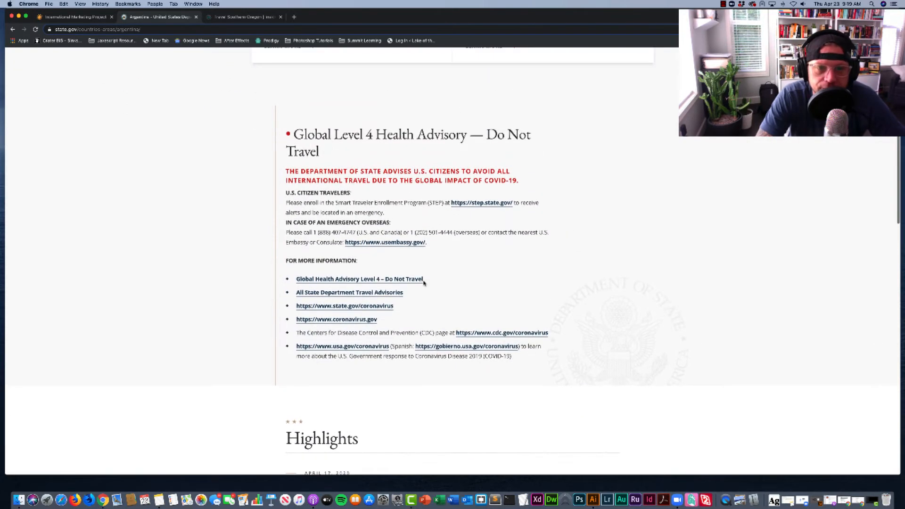
pyautogui.scroll(4, 423, 283)
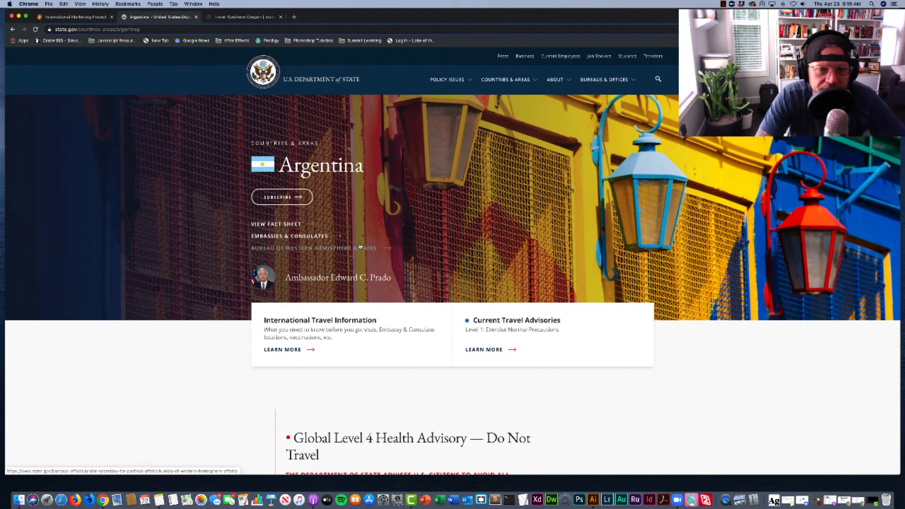
pyautogui.scroll(-8, 399, 267)
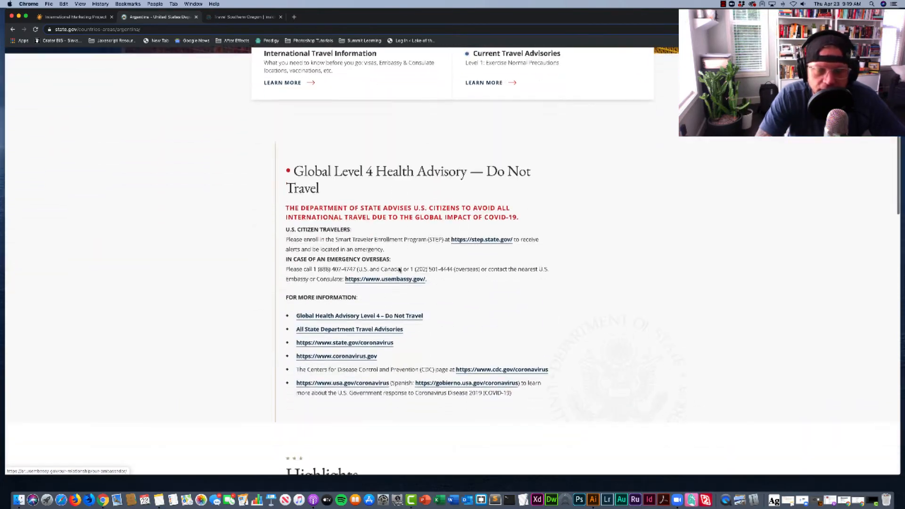
pyautogui.scroll(-5, 399, 268)
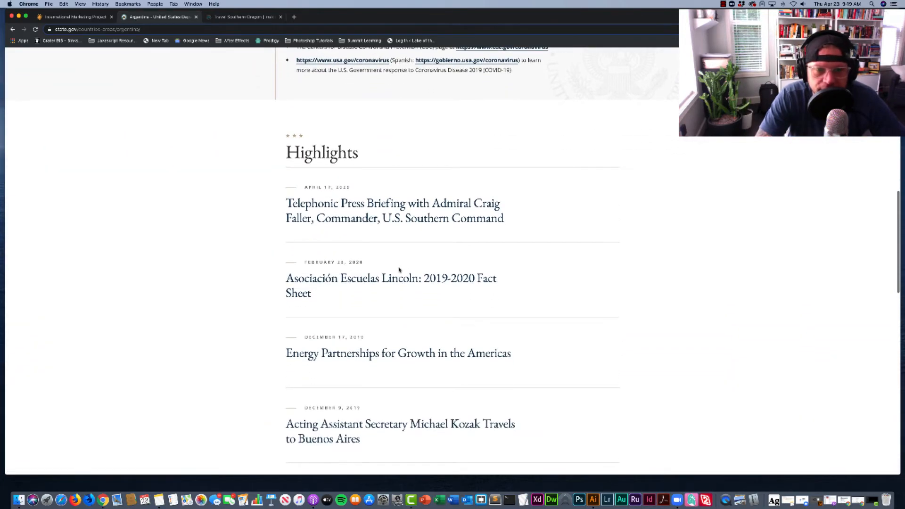
pyautogui.scroll(-4, 398, 268)
pyautogui.scroll(-2, 398, 270)
pyautogui.scroll(11, 399, 270)
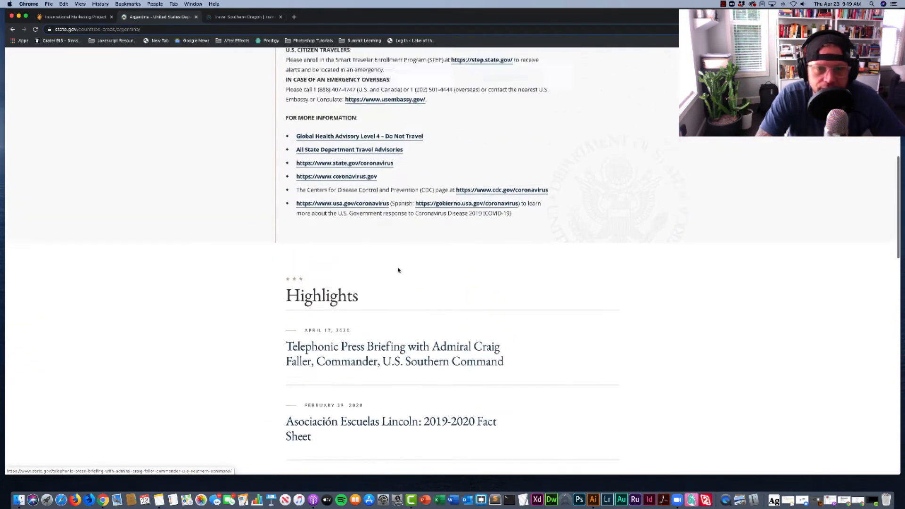
pyautogui.scroll(4, 399, 270)
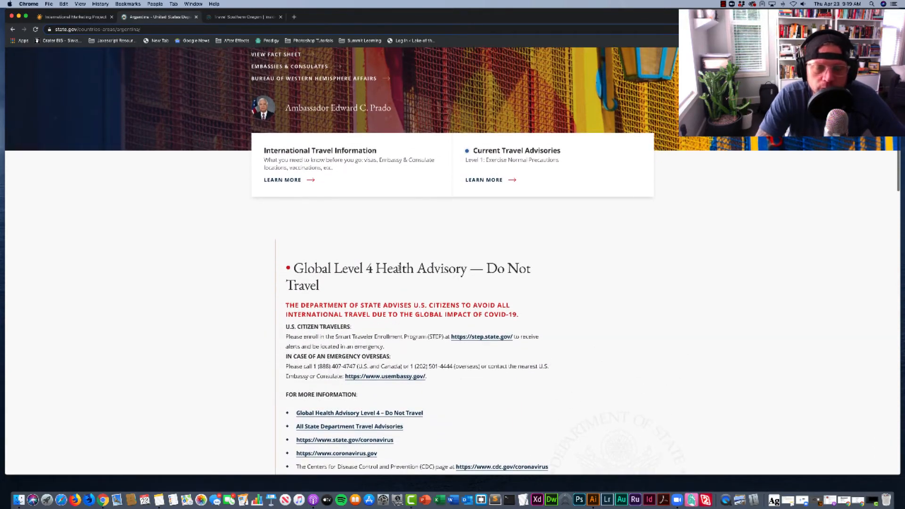
pyautogui.scroll(-3, 423, 290)
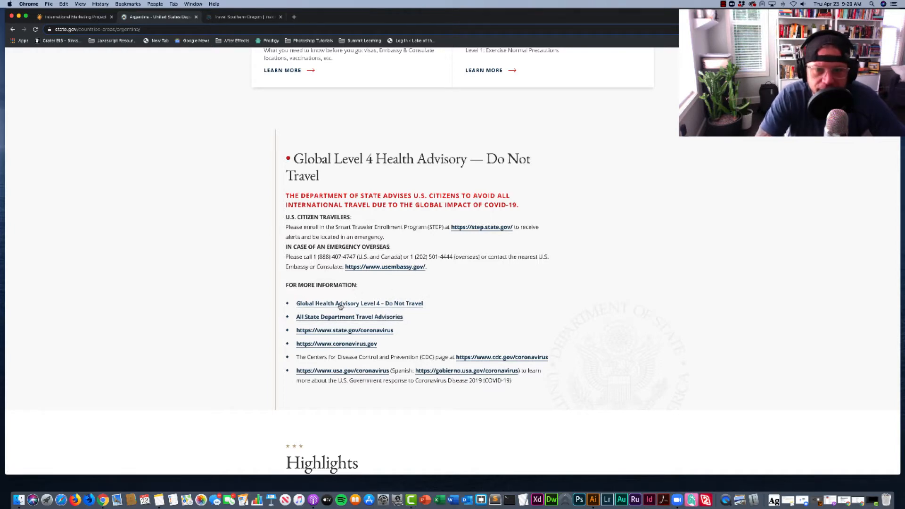
pyautogui.scroll(7, 340, 306)
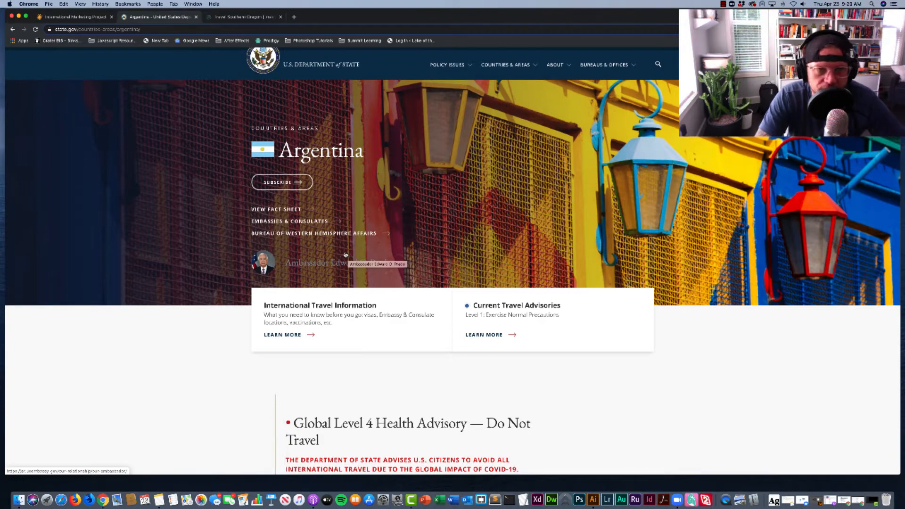
# Open the article "Energy Partnerships for Growth in the Americas" from Argentina's Highlights and view its opening paragraphs
pyautogui.scroll(-10, 343, 254)
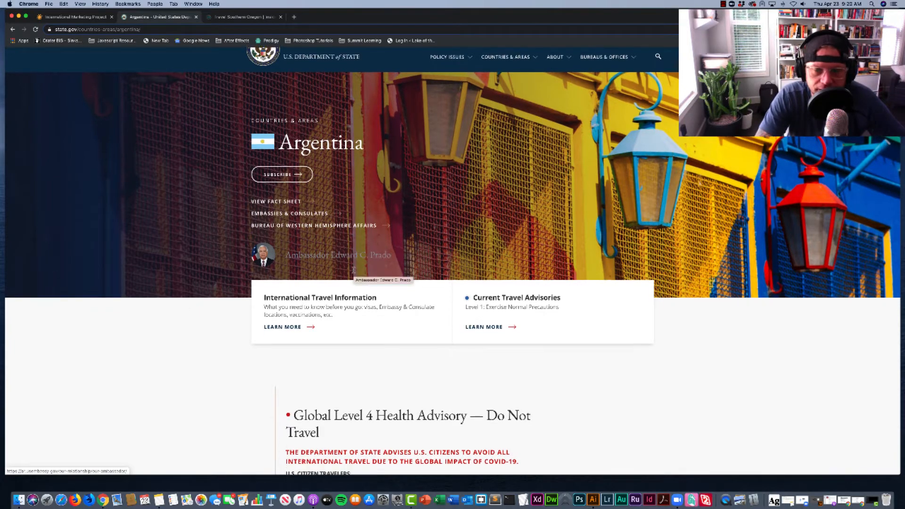
pyautogui.scroll(-1, 353, 272)
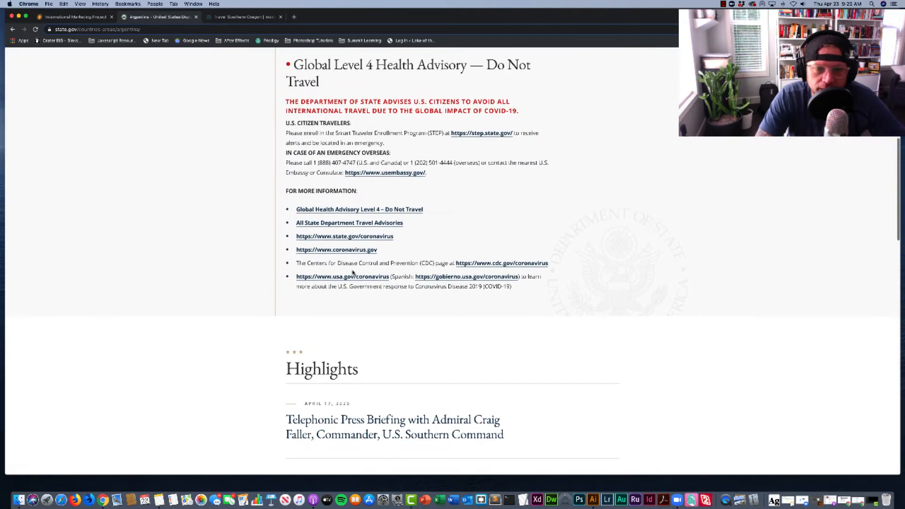
pyautogui.scroll(-1, 358, 282)
pyautogui.scroll(-3, 364, 296)
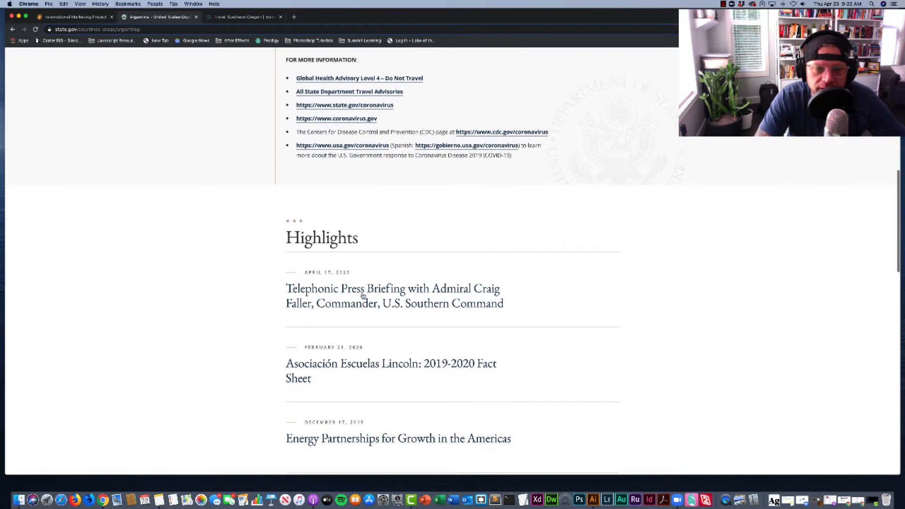
pyautogui.scroll(-2, 394, 306)
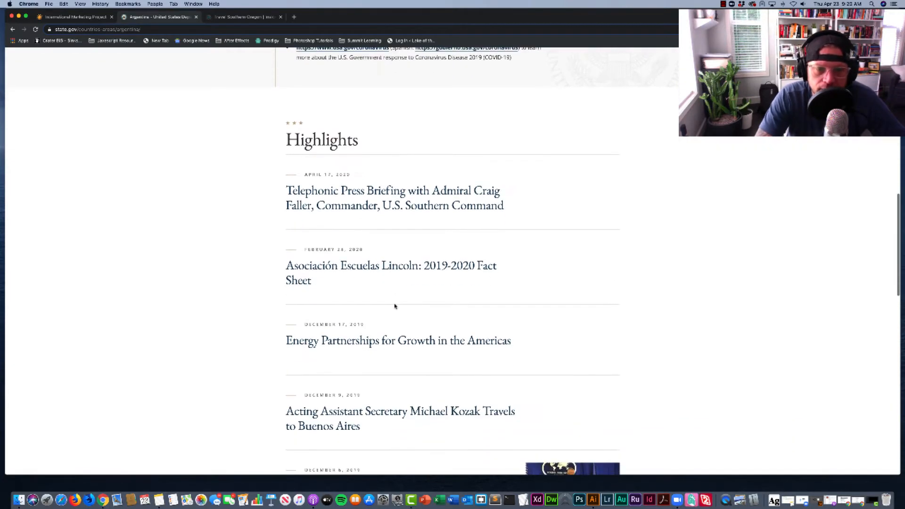
pyautogui.scroll(-2, 377, 340)
pyautogui.scroll(-2, 375, 341)
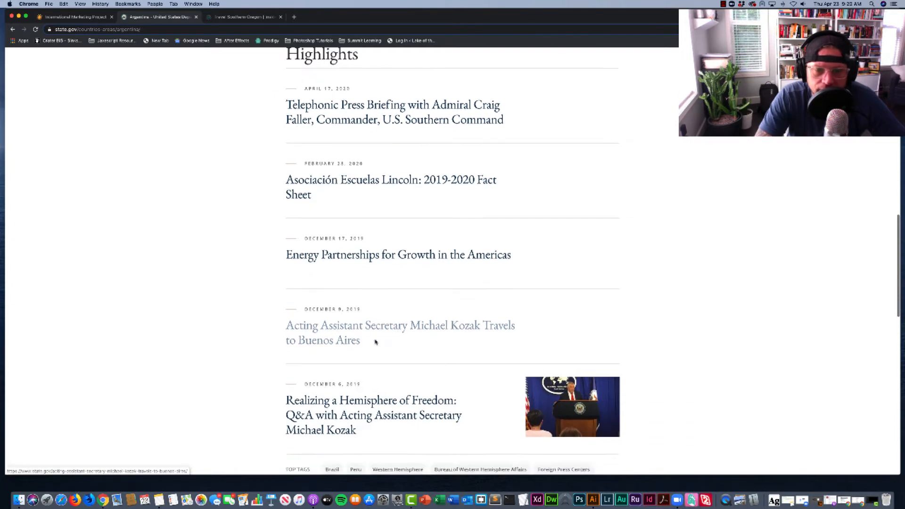
pyautogui.scroll(1, 375, 343)
pyautogui.scroll(-1, 376, 341)
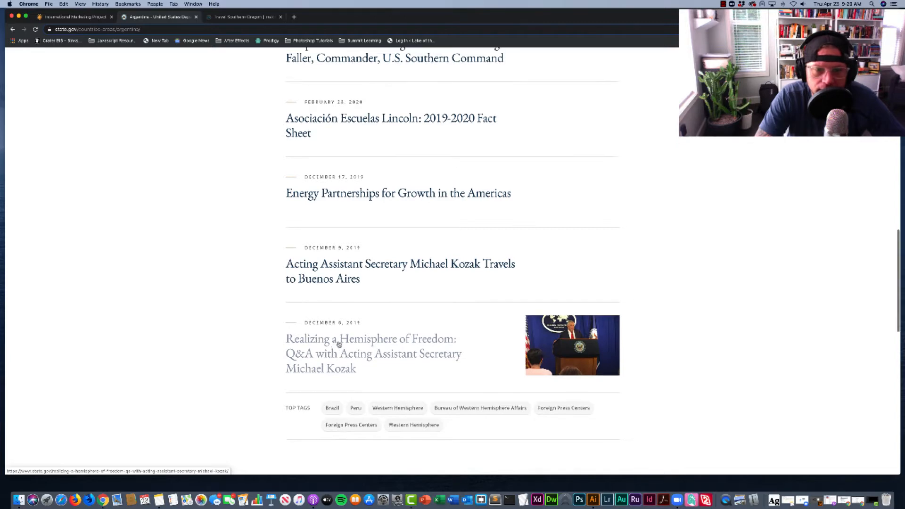
pyautogui.scroll(1, 338, 343)
pyautogui.scroll(2, 356, 320)
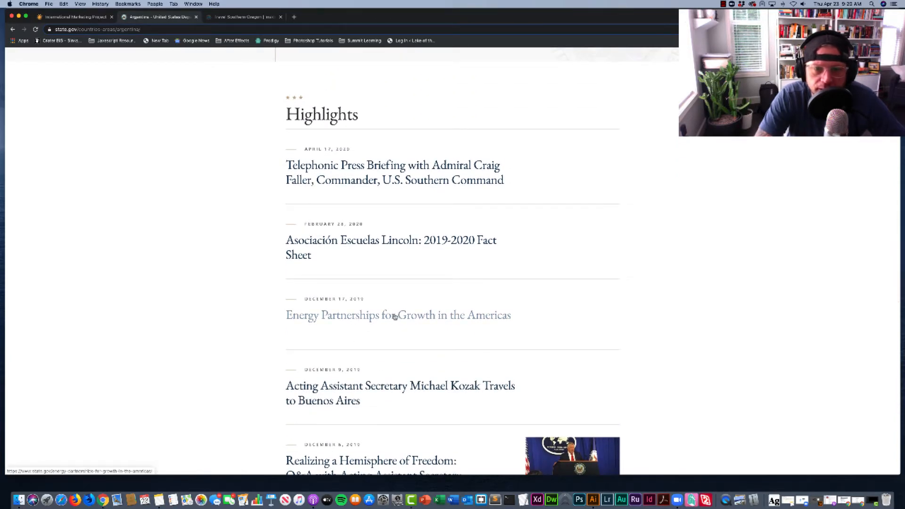
pyautogui.click(396, 316)
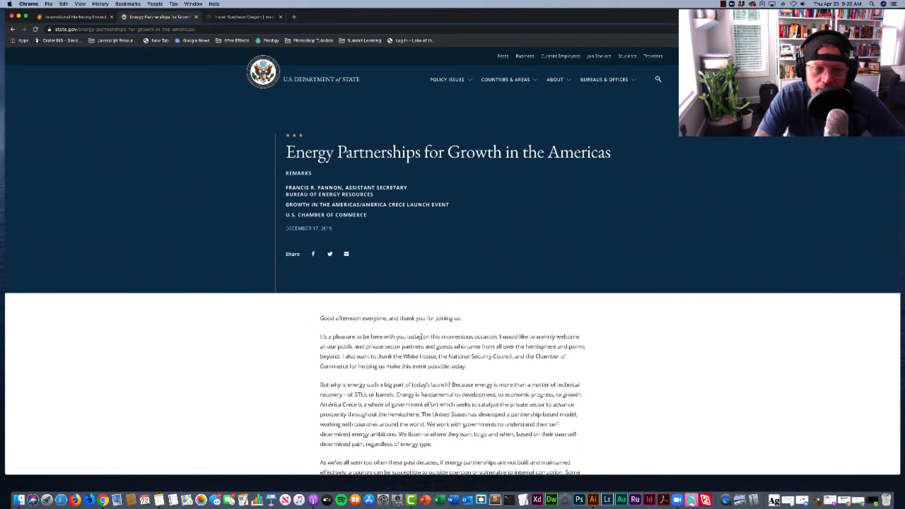
pyautogui.scroll(-5, 421, 337)
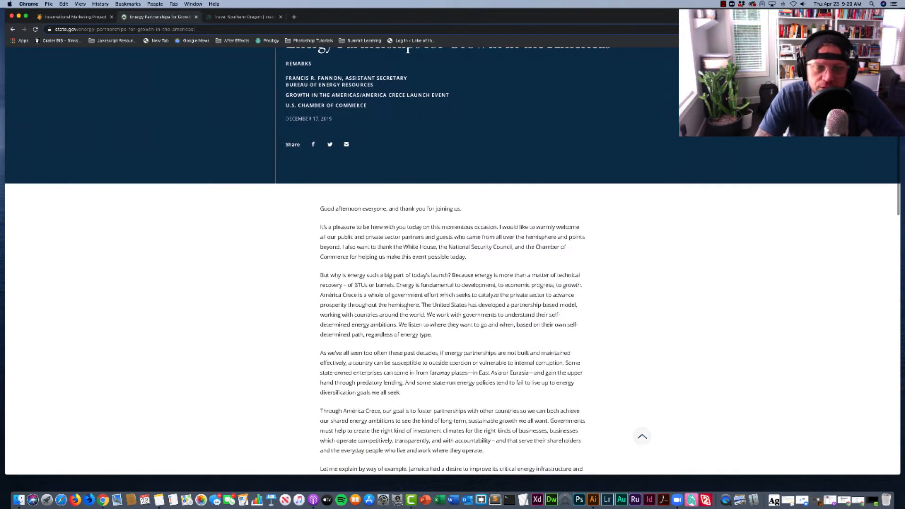
# Read through the rest of the "Energy Partnerships for Growth in the Americas" article, including its list of major projects
pyautogui.scroll(-10, 407, 307)
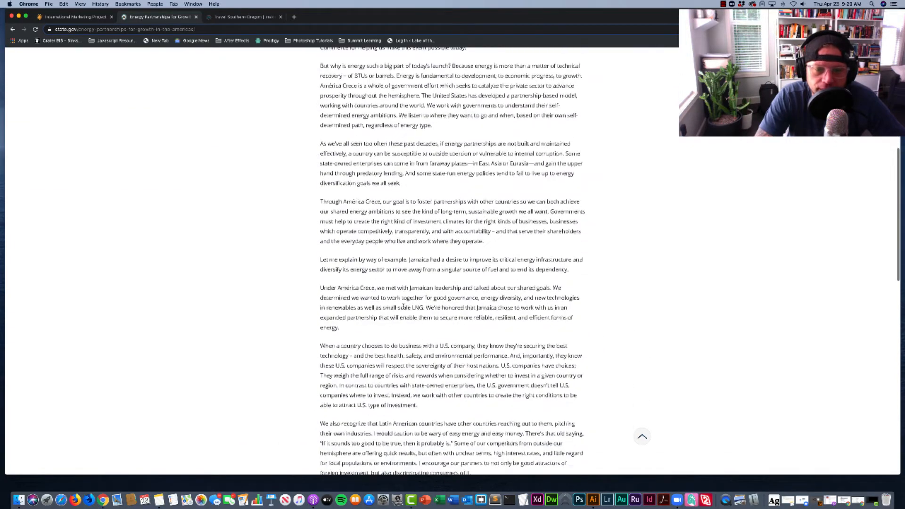
pyautogui.scroll(-11, 403, 307)
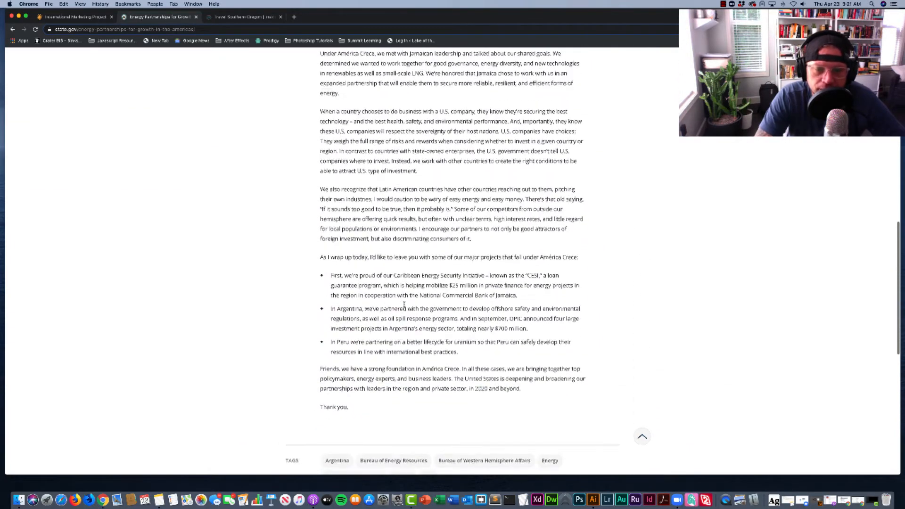
pyautogui.scroll(13, 404, 307)
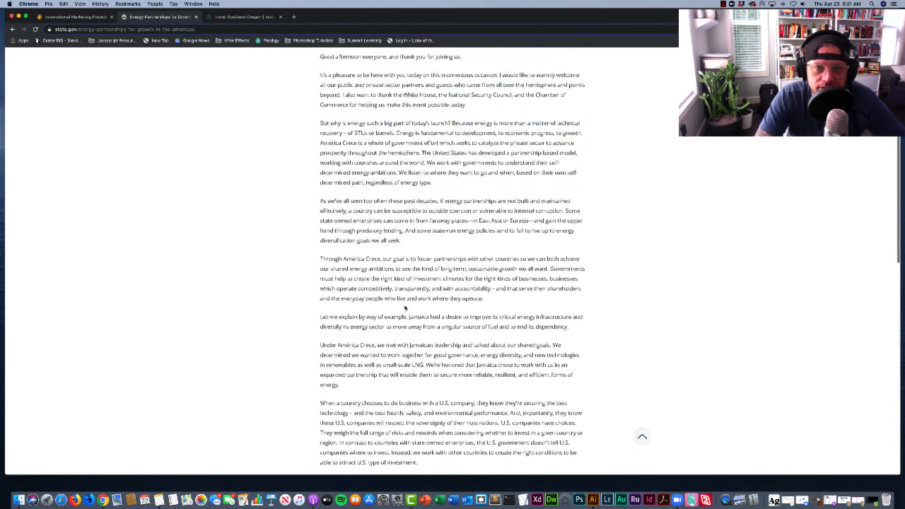
pyautogui.scroll(12, 404, 307)
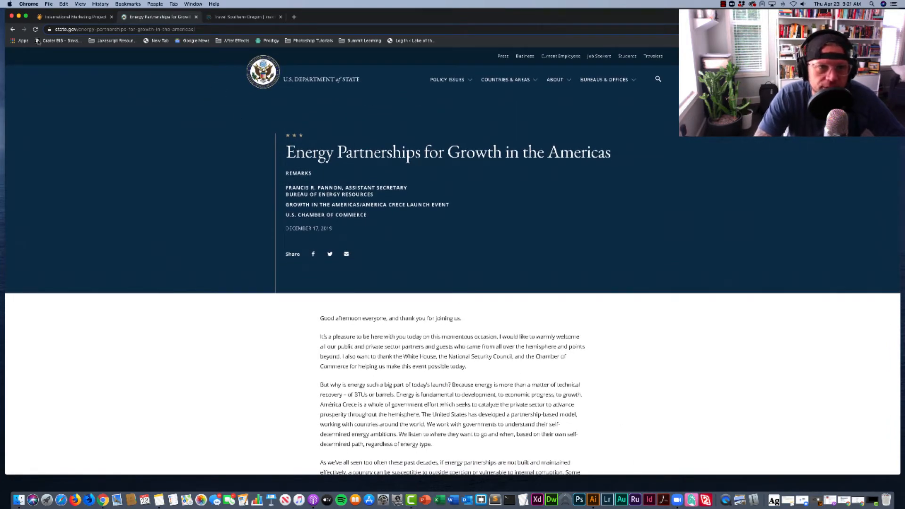
# Return from the article through the Argentina page to the Countries & Areas list, and close the State Department site
pyautogui.click(12, 29)
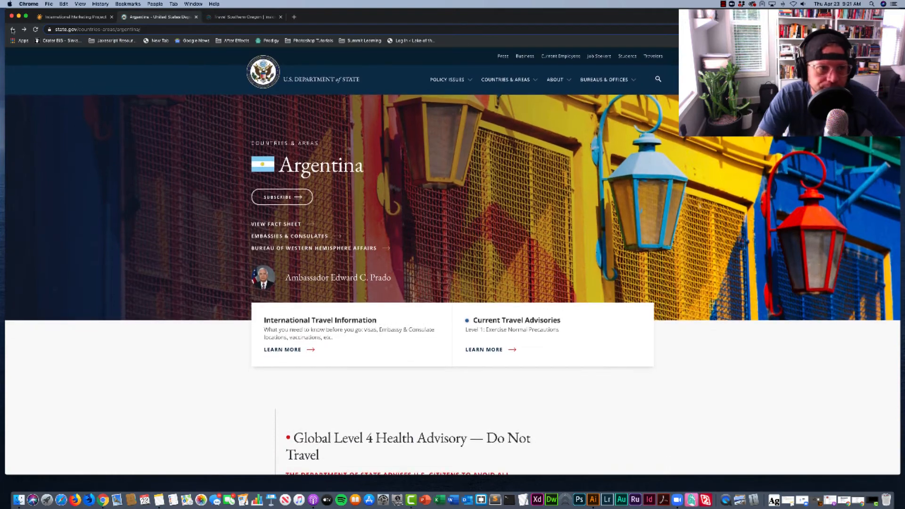
pyautogui.click(12, 30)
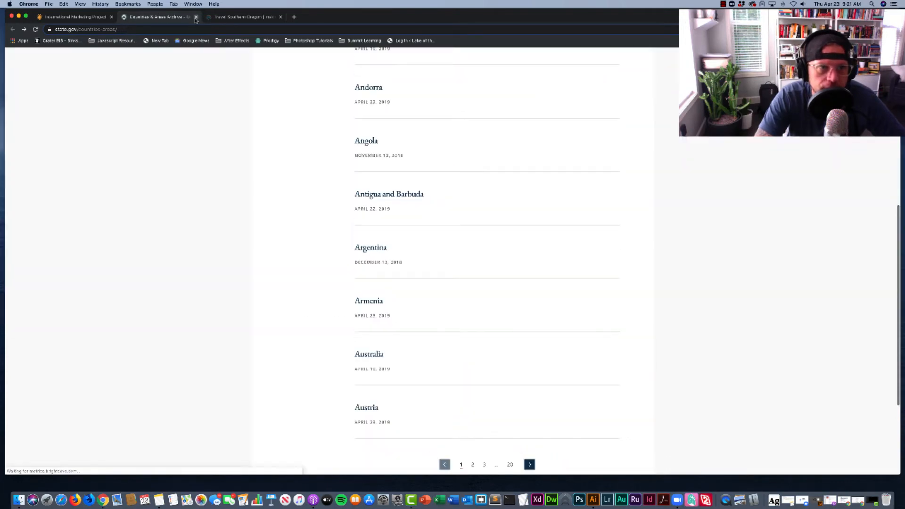
pyautogui.click(196, 17)
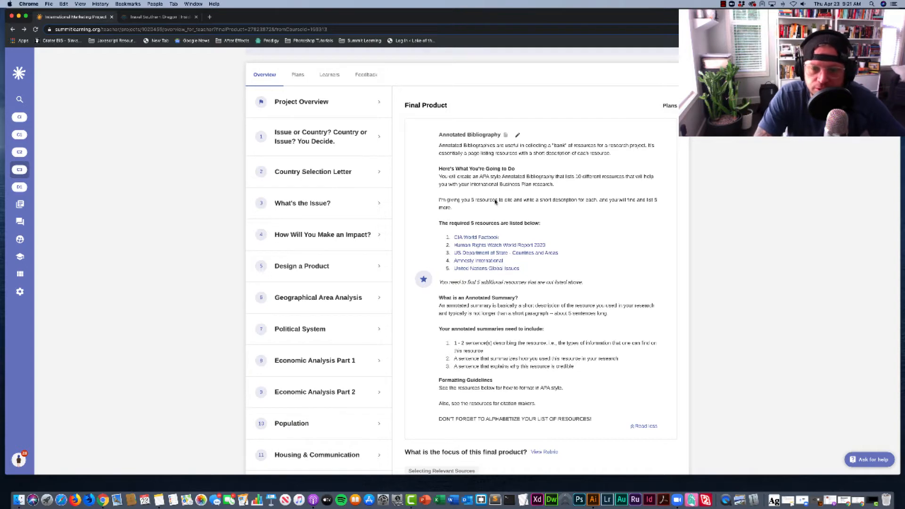
# Review the Annotated Bibliography's required resources, summary requirements and formatting guidelines, plus the citation tools under Resources For Everyone
pyautogui.scroll(-3, 504, 263)
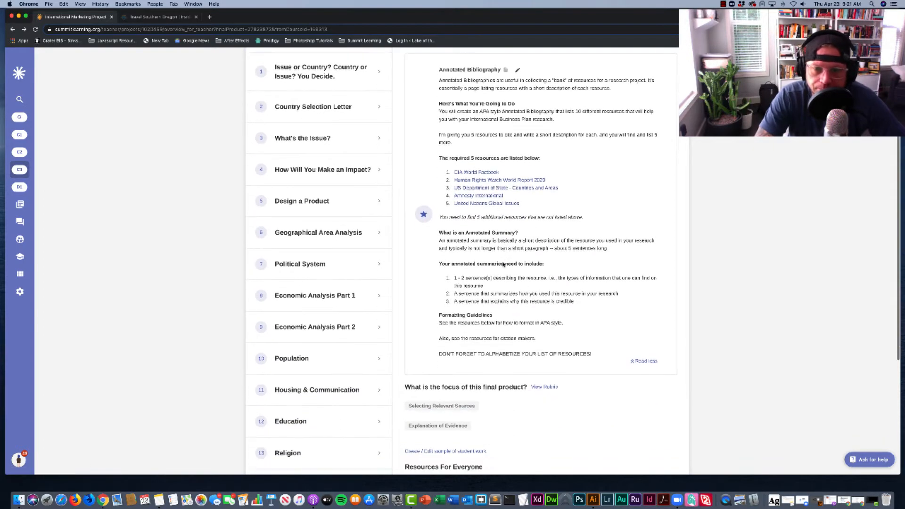
pyautogui.scroll(2, 502, 262)
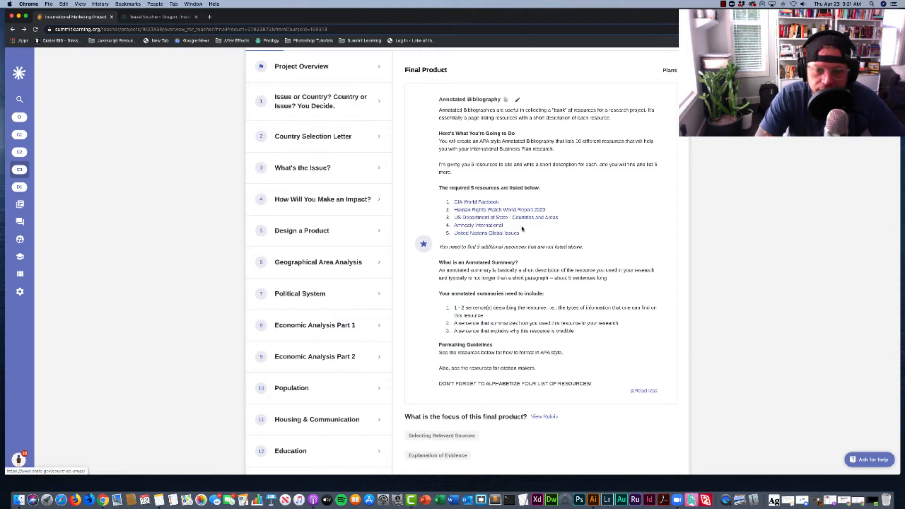
pyautogui.scroll(-10, 517, 230)
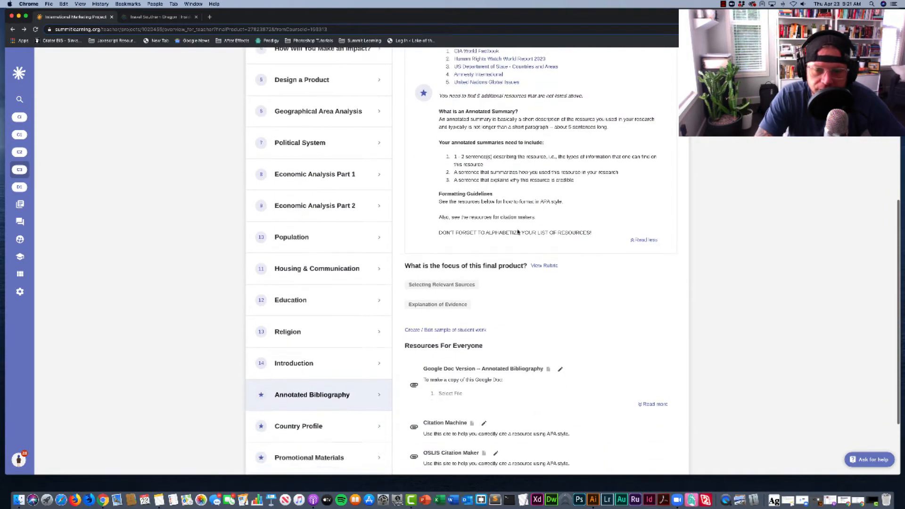
pyautogui.scroll(-1, 517, 232)
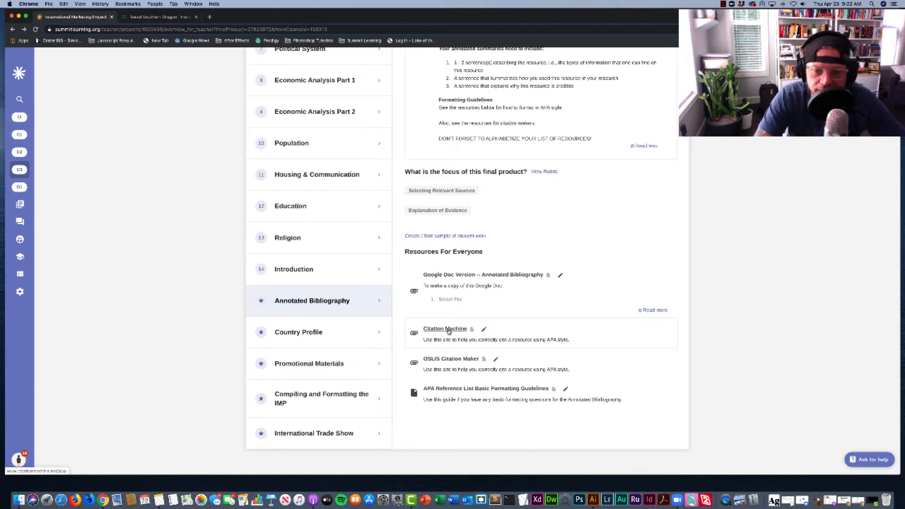
pyautogui.scroll(3, 449, 335)
pyautogui.scroll(-3, 452, 346)
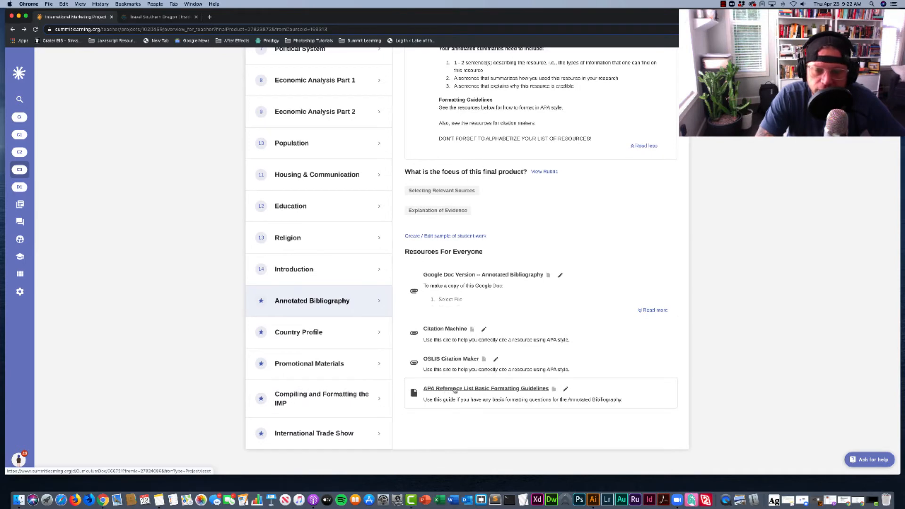
# Open "APA Reference List Basic Formatting Guidelines", highlight "Reference list entries should be alphabetized by the last name", and close the guide
pyautogui.click(500, 389)
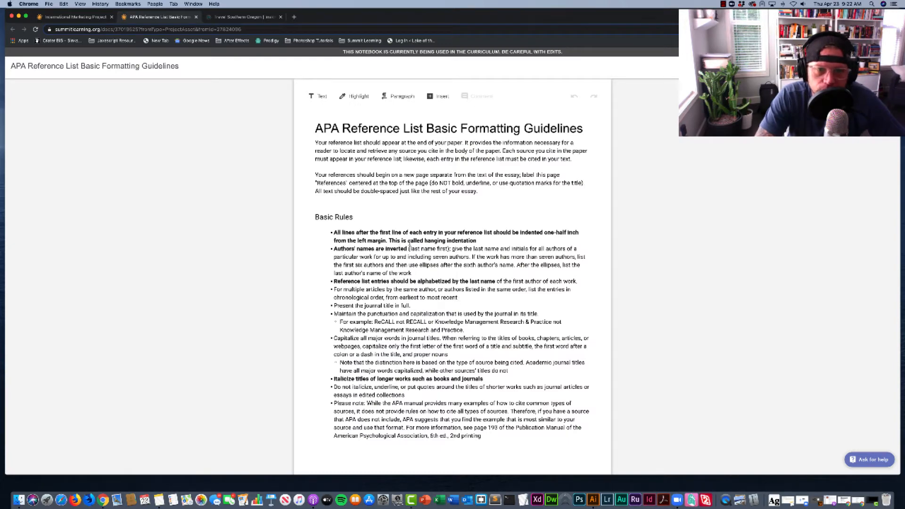
pyautogui.scroll(-1, 415, 268)
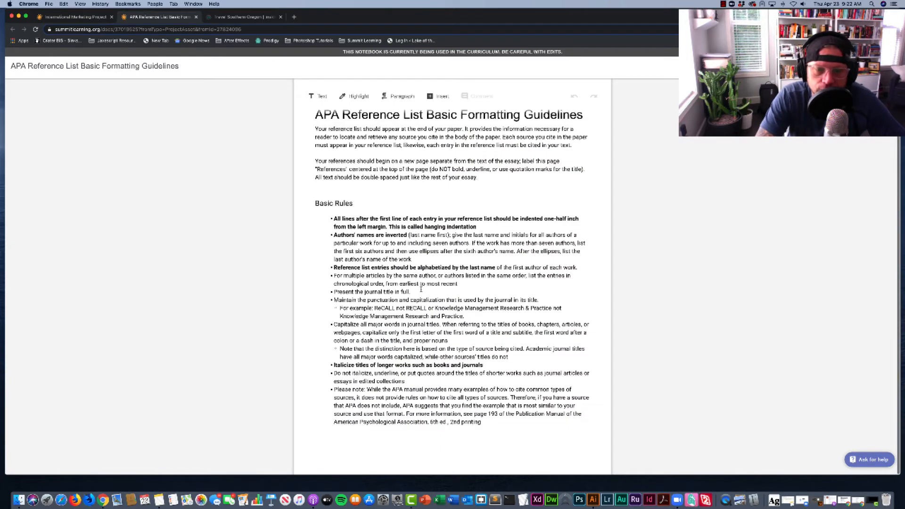
pyautogui.scroll(1, 421, 289)
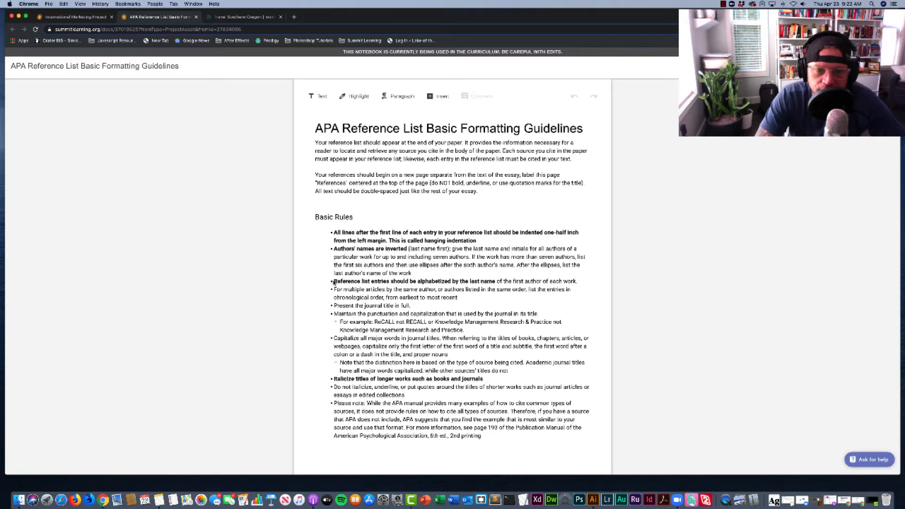
pyautogui.moveTo(334, 282); pyautogui.dragTo(497, 281)
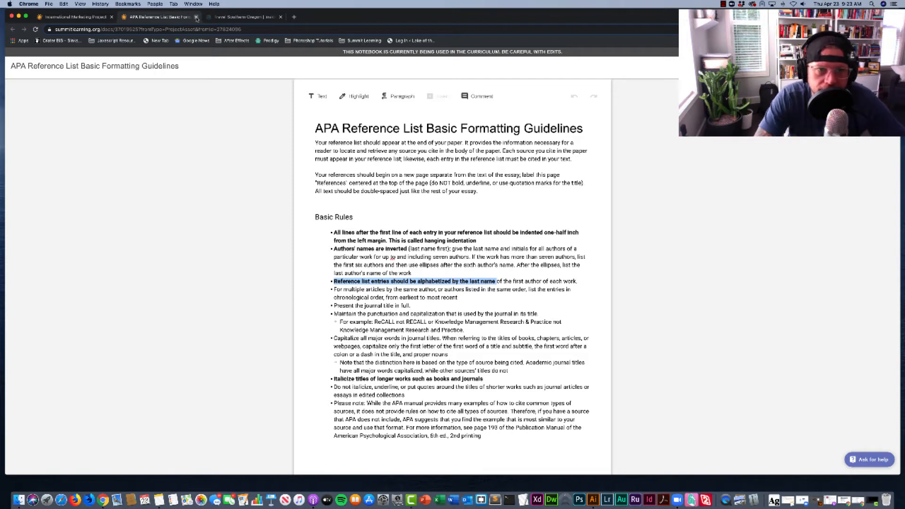
pyautogui.click(196, 18)
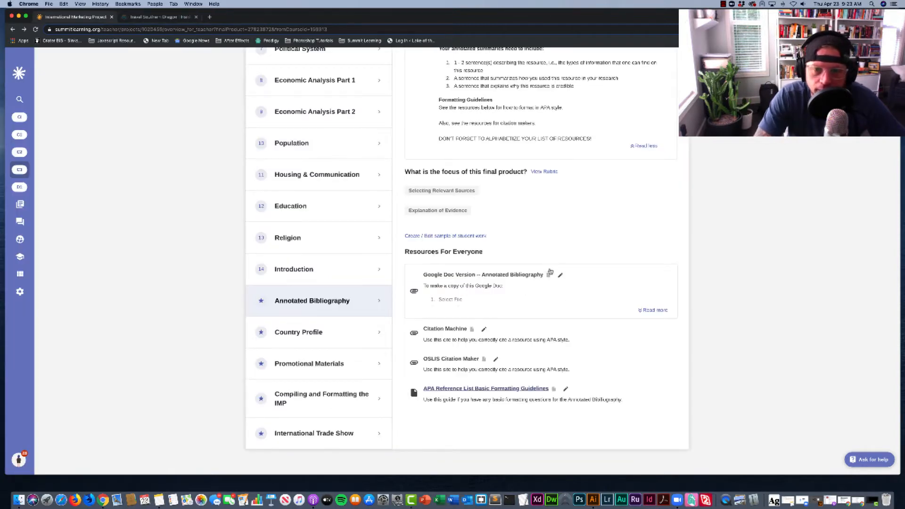
# Expand the full instructions of the "Google Doc Version -- Annotated Bibliography" resource
pyautogui.scroll(2, 563, 305)
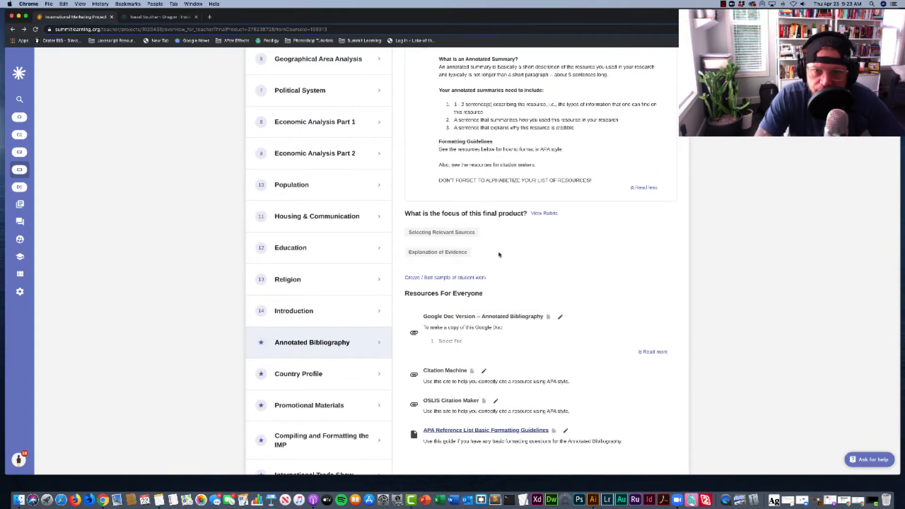
pyautogui.scroll(2, 499, 252)
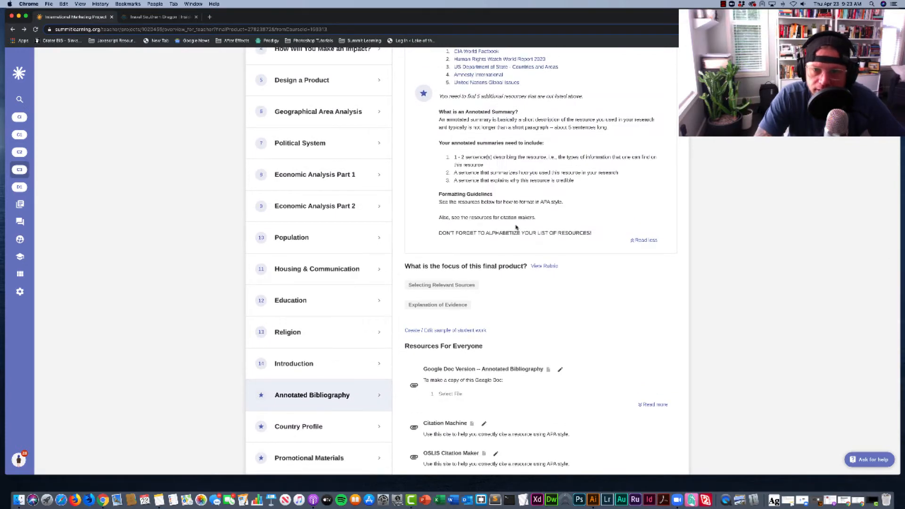
pyautogui.scroll(-4, 518, 230)
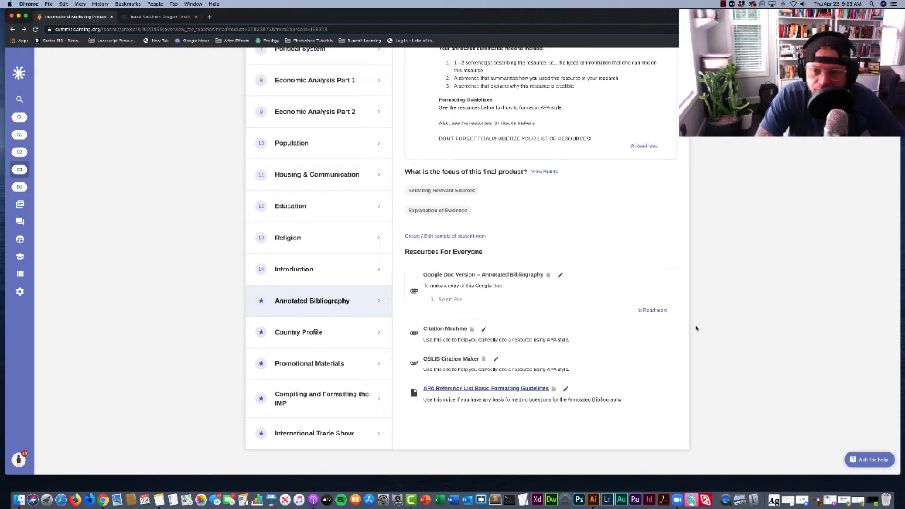
pyautogui.click(662, 311)
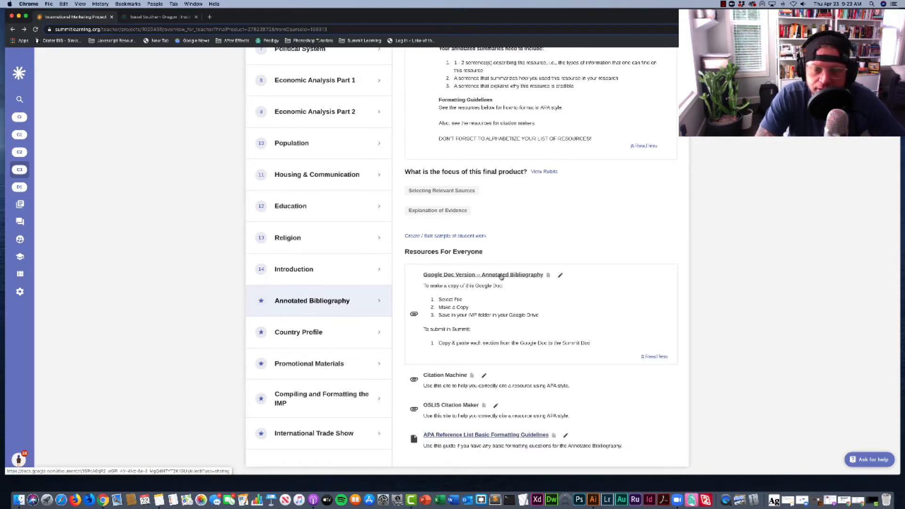
# Open the Annotated Bibliography document from the Final Product section and examine its requirements, annotation example and formatting notes
pyautogui.scroll(5, 499, 287)
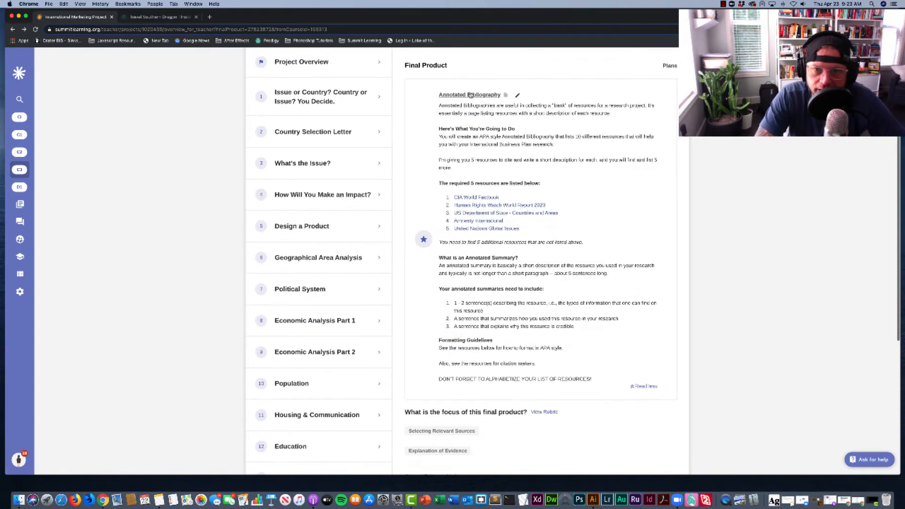
pyautogui.scroll(3, 504, 190)
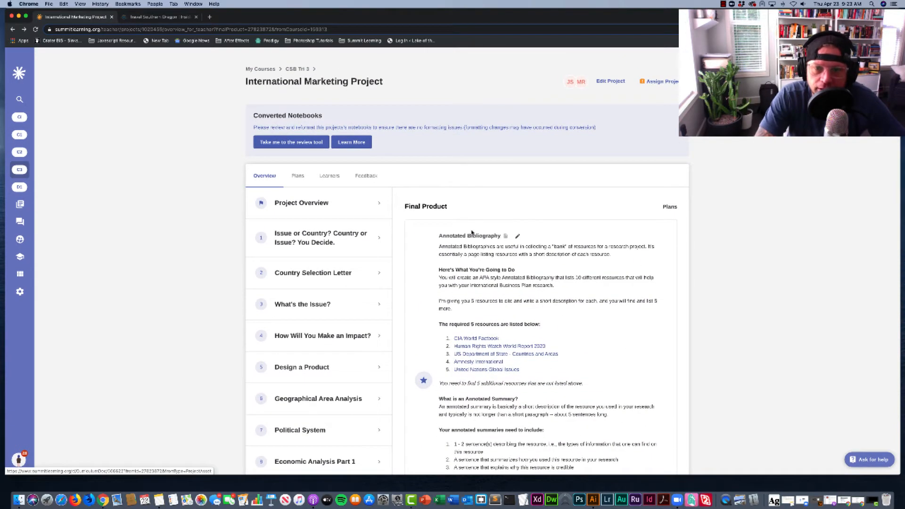
pyautogui.click(472, 236)
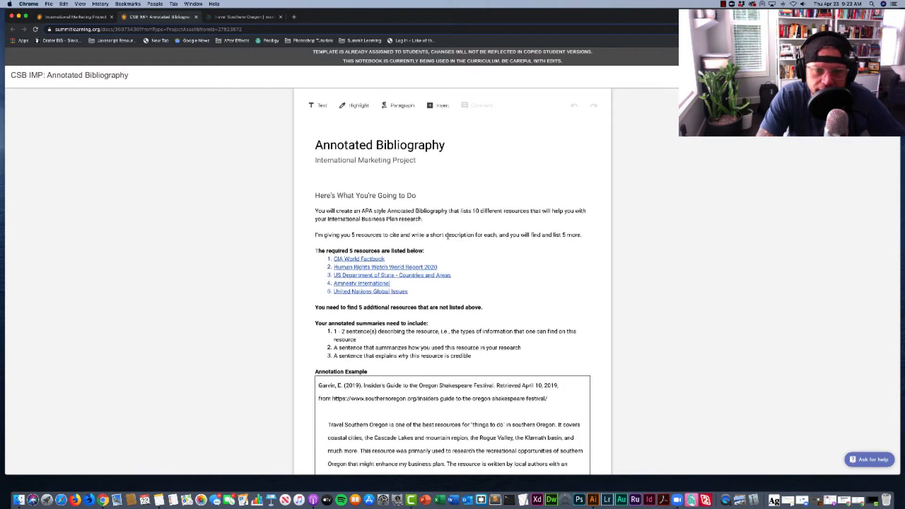
pyautogui.scroll(-2, 448, 236)
pyautogui.scroll(2, 377, 212)
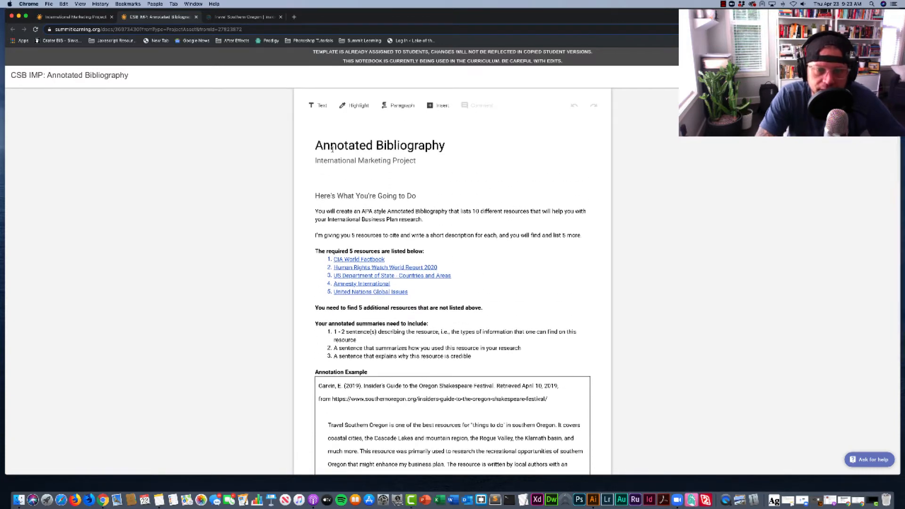
pyautogui.scroll(-5, 396, 268)
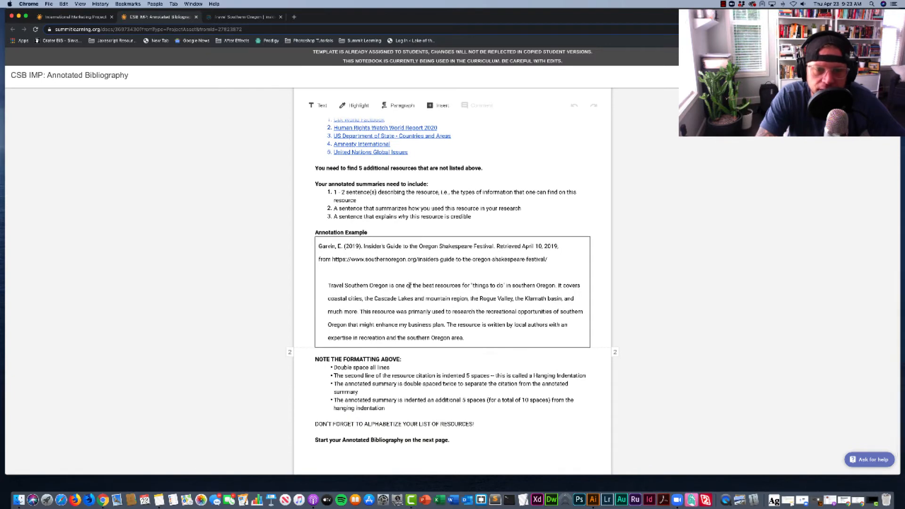
pyautogui.scroll(-1, 359, 250)
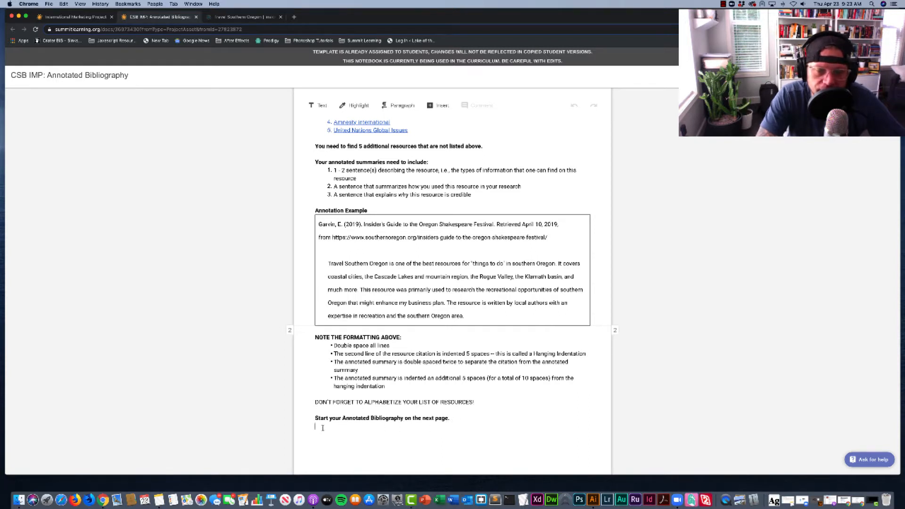
# Highlight the line "Start your Annotated Bibliography on the next page.", look over the document again and close it
pyautogui.moveTo(315, 418); pyautogui.dragTo(452, 419)
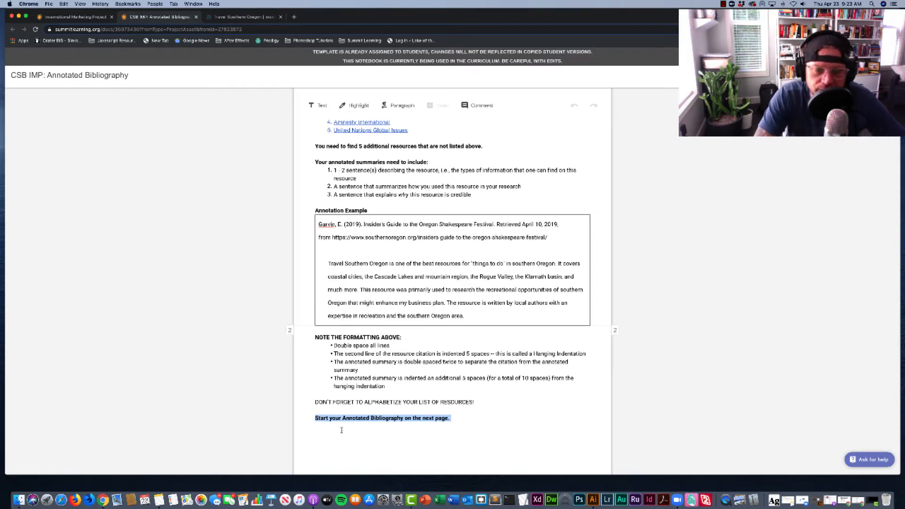
pyautogui.scroll(5, 347, 406)
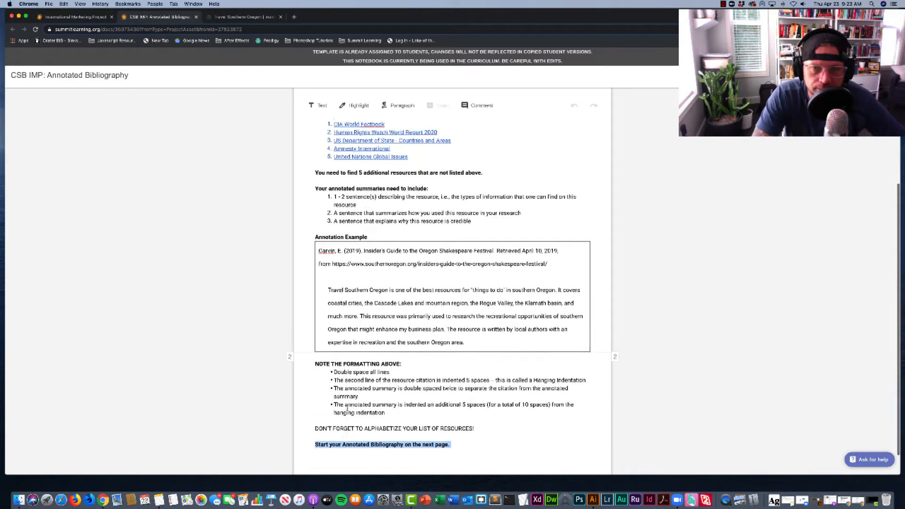
pyautogui.scroll(-5, 347, 408)
pyautogui.scroll(5, 347, 408)
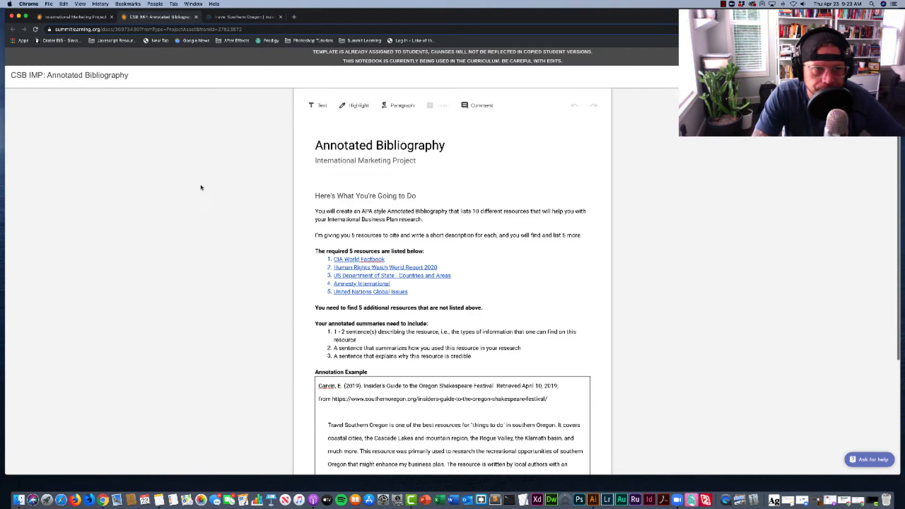
pyautogui.click(197, 17)
# Review the assignment page again, from the Annotated Bibliography instructions to the Google Doc version's copy and submission steps
pyautogui.scroll(-3, 465, 293)
pyautogui.scroll(-4, 464, 292)
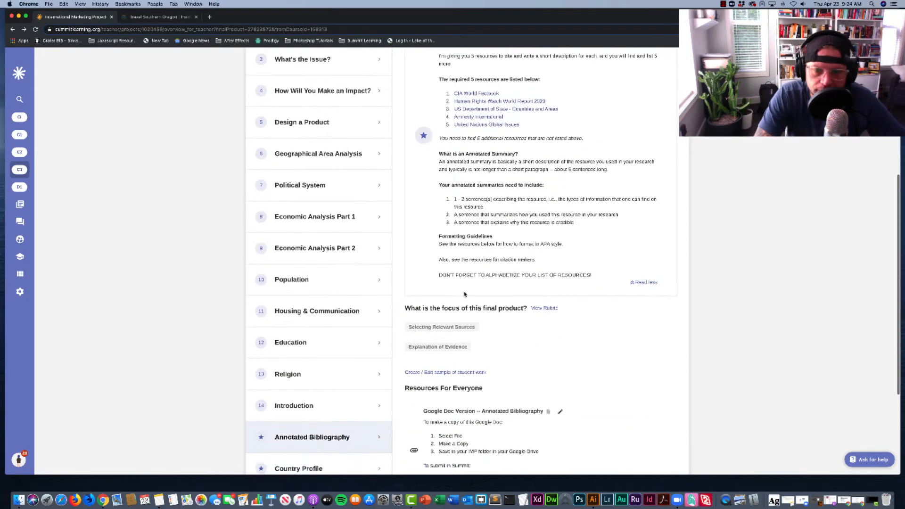
pyautogui.scroll(-1, 493, 339)
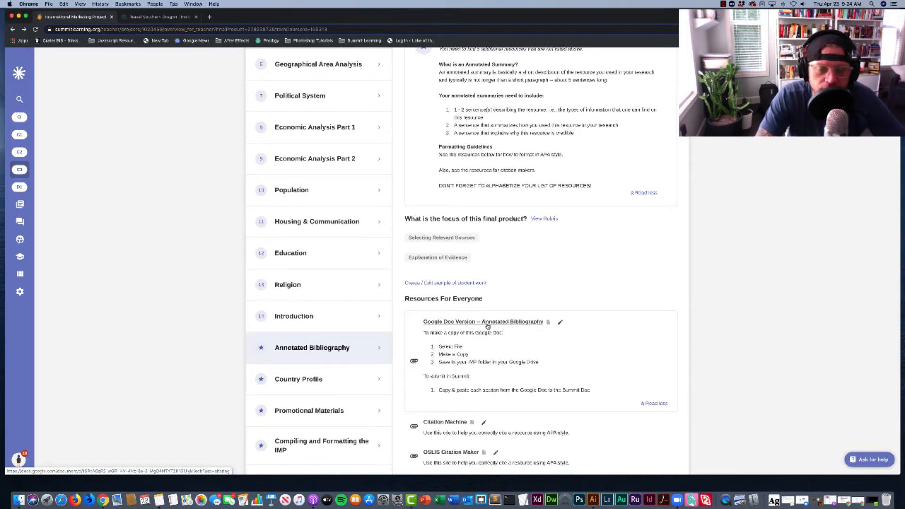
pyautogui.scroll(10, 499, 332)
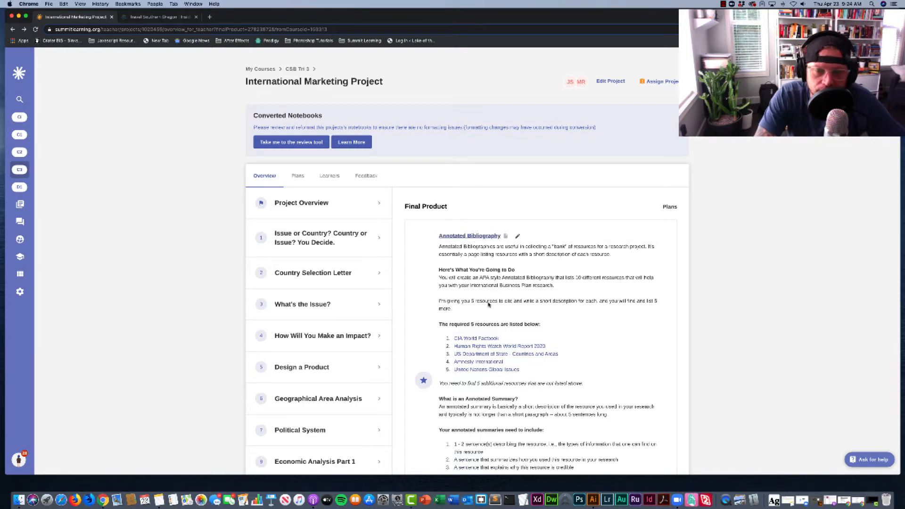
pyautogui.scroll(-2, 489, 304)
pyautogui.scroll(-8, 489, 304)
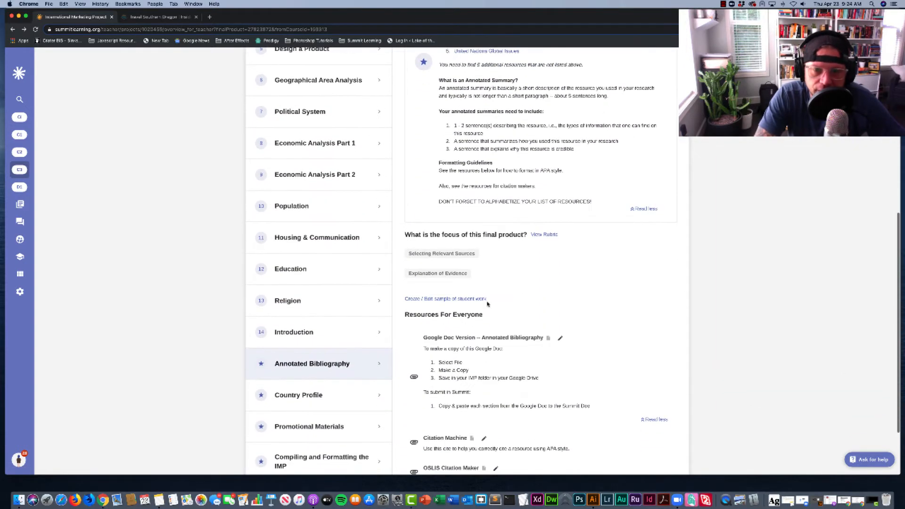
pyautogui.scroll(-1, 487, 304)
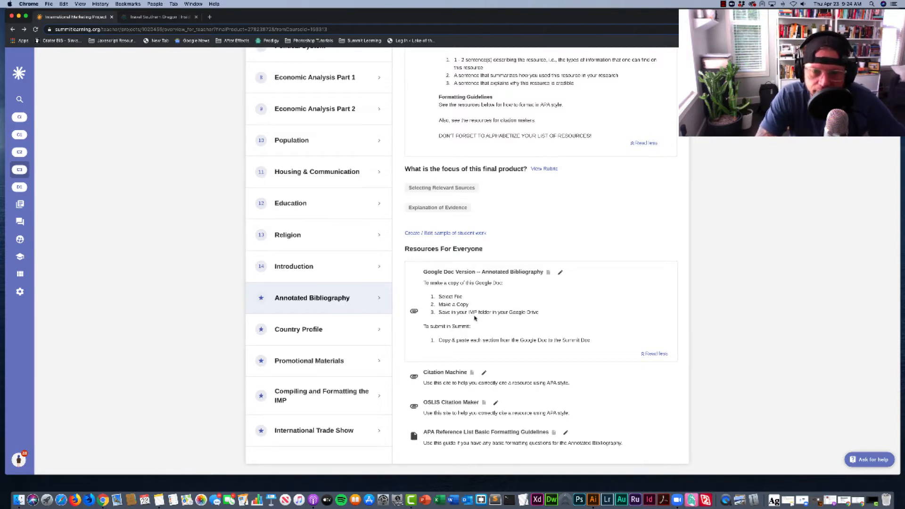
# Open the Google Doc version and copy it as "Copy of CSB IMP: Annotated Bibliography" in the CSB: International Marketing Plan folder
pyautogui.scroll(1, 471, 312)
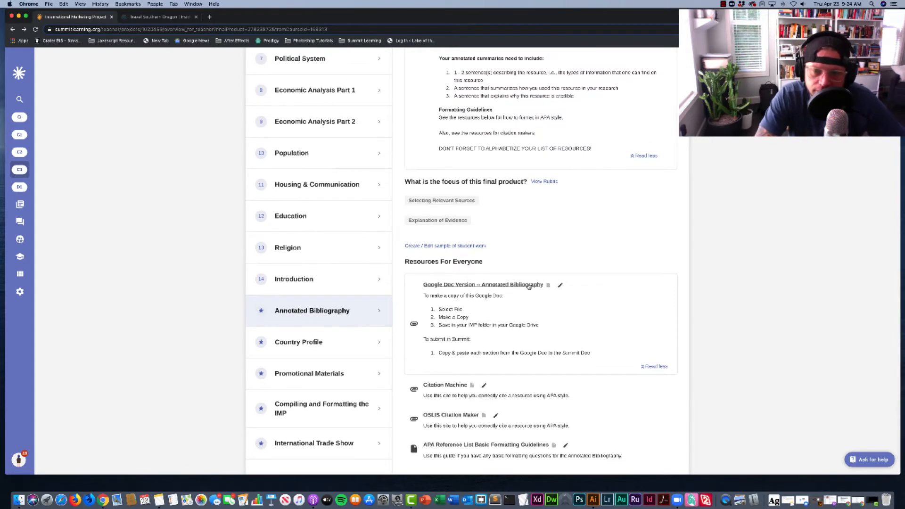
pyautogui.click(529, 285)
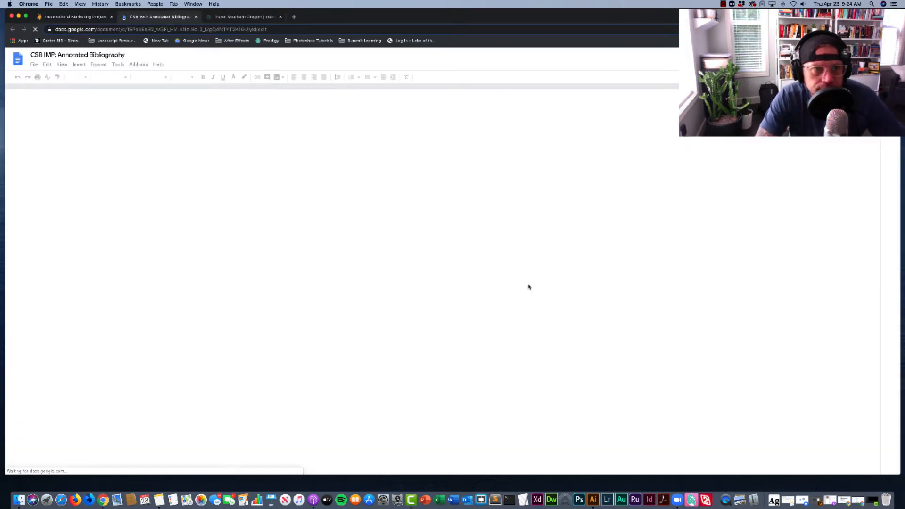
pyautogui.click(34, 65)
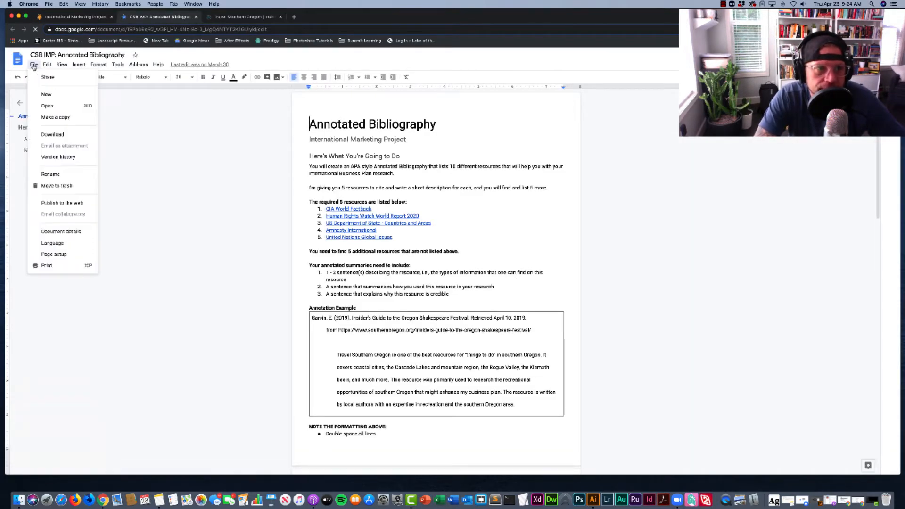
pyautogui.click(44, 117)
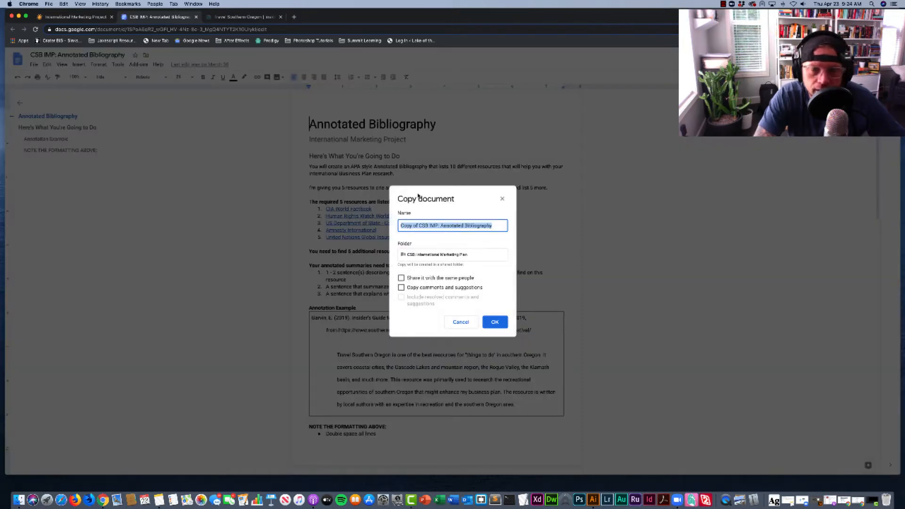
pyautogui.click(404, 255)
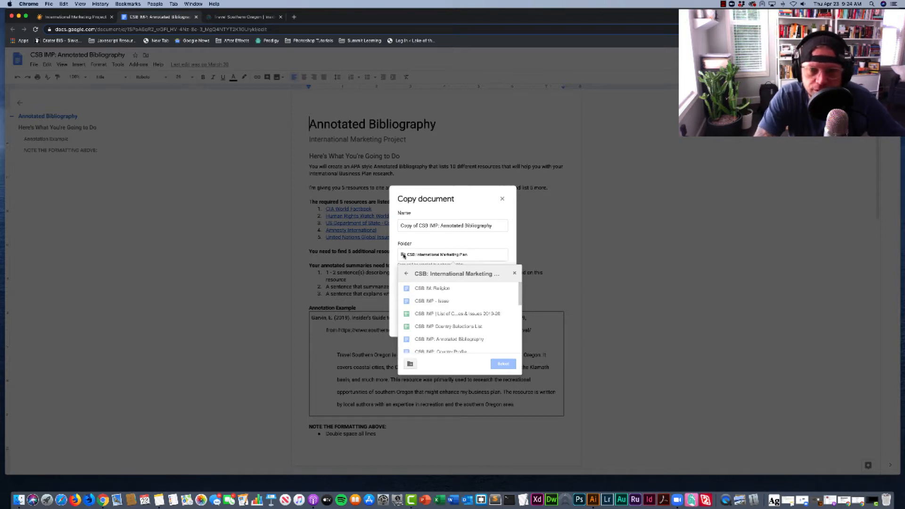
pyautogui.click(404, 255)
pyautogui.click(404, 255)
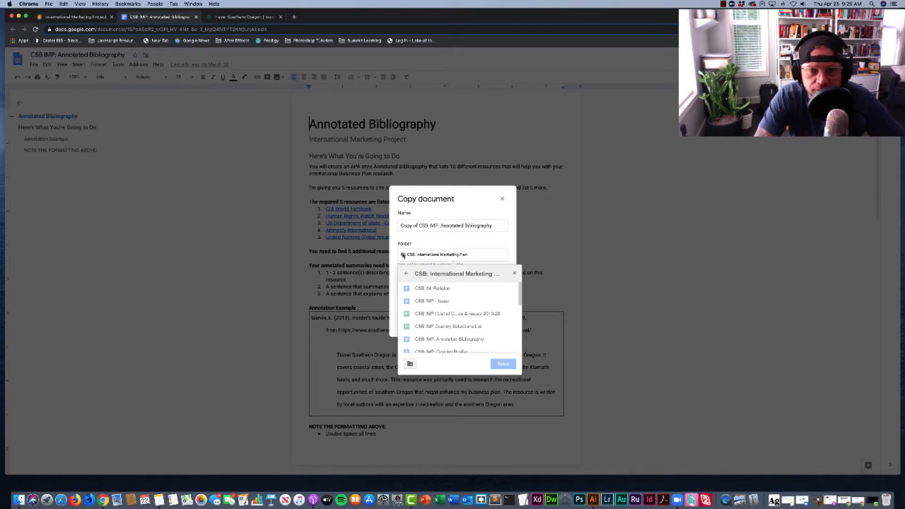
pyautogui.click(476, 239)
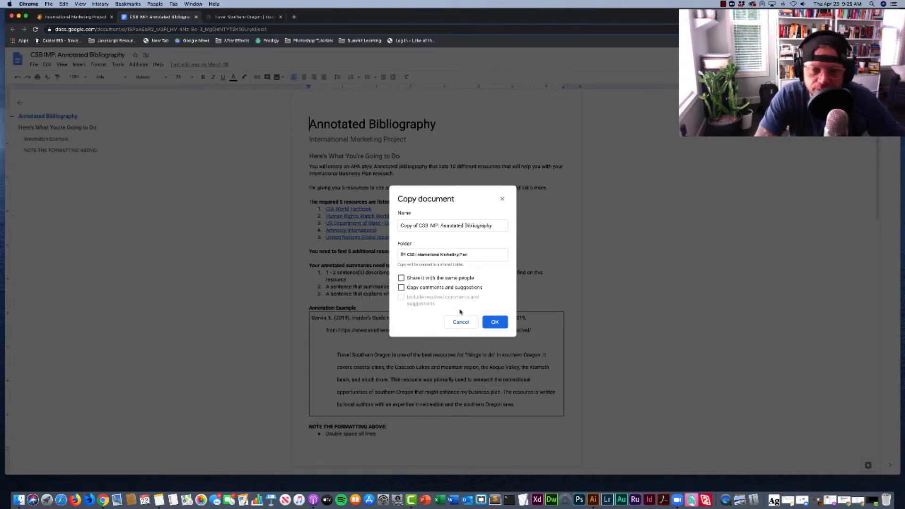
pyautogui.click(495, 322)
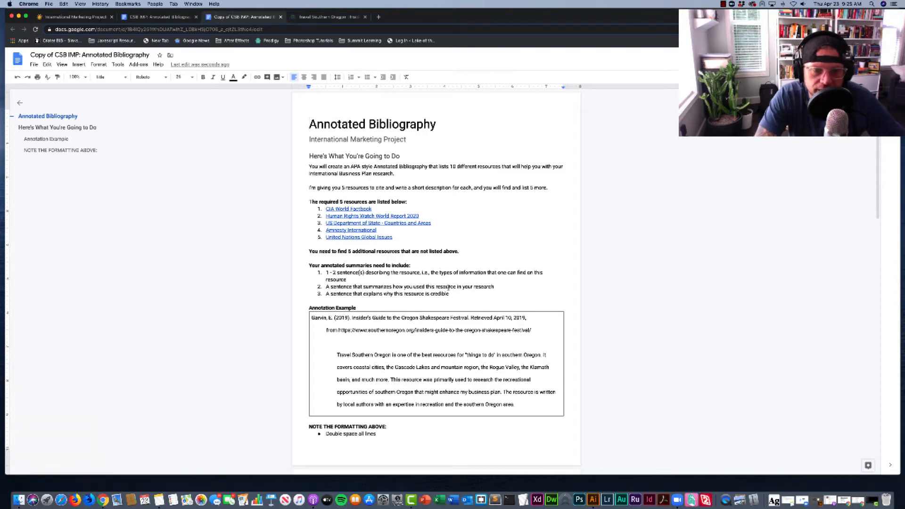
# Look over the copied document's requirements and highlight the example's full citation, its indented second line, and the blank line below
pyautogui.scroll(-3, 403, 269)
pyautogui.scroll(3, 400, 265)
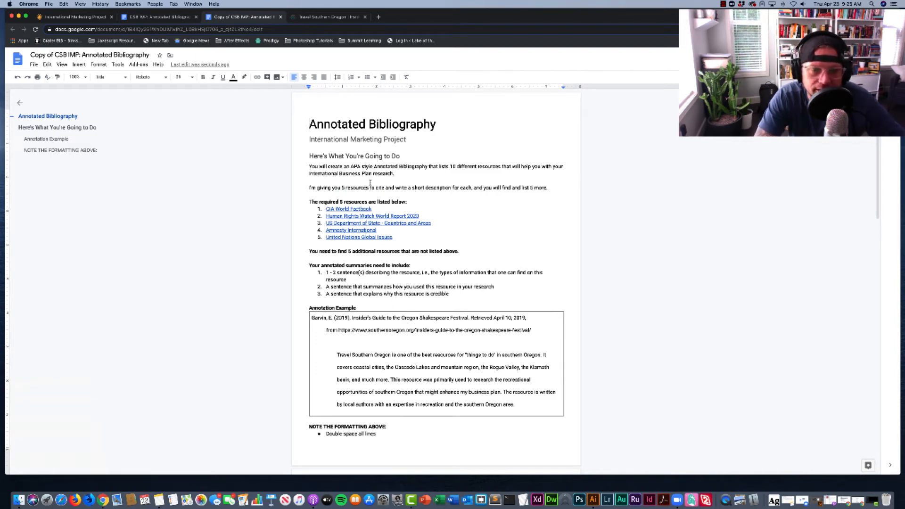
pyautogui.scroll(-1, 371, 193)
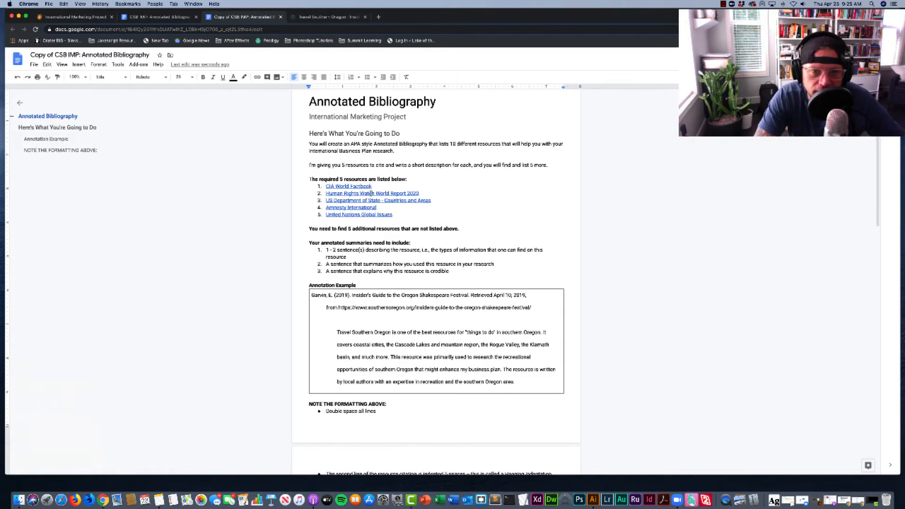
pyautogui.scroll(-2, 371, 193)
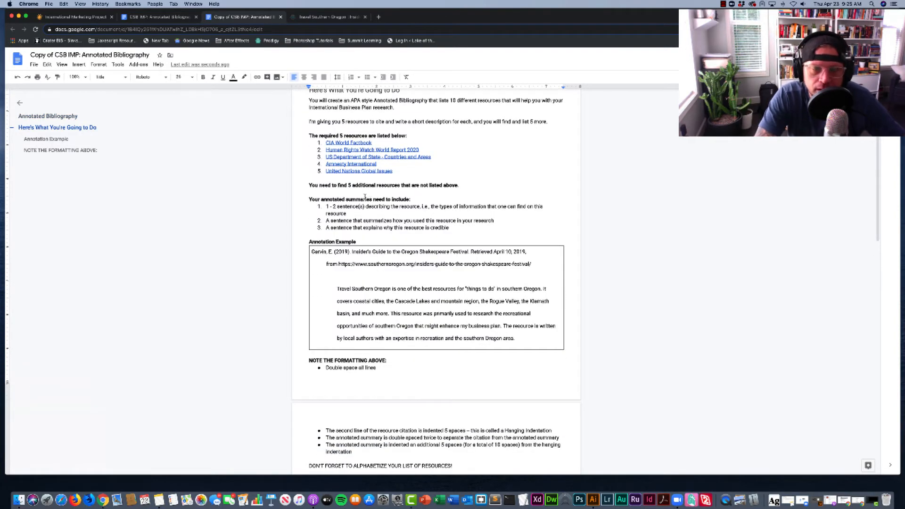
pyautogui.scroll(-1, 338, 200)
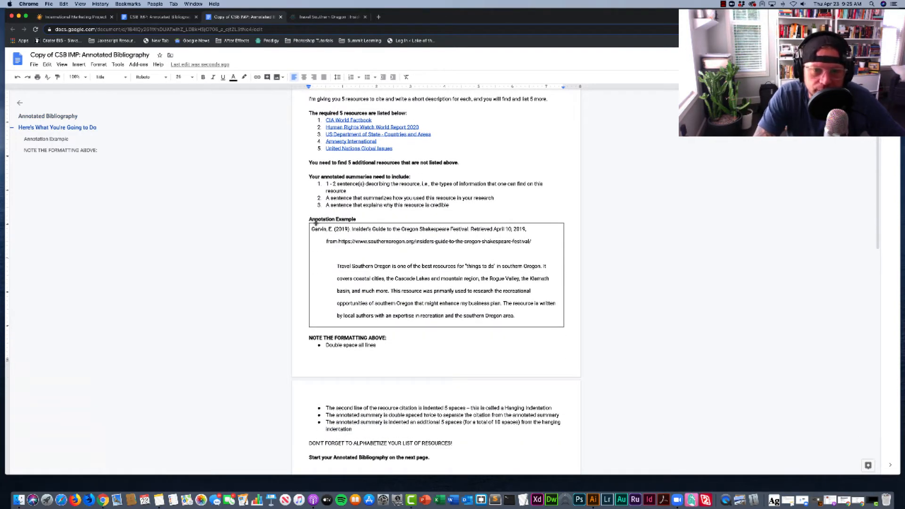
pyautogui.moveTo(312, 230); pyautogui.dragTo(533, 242)
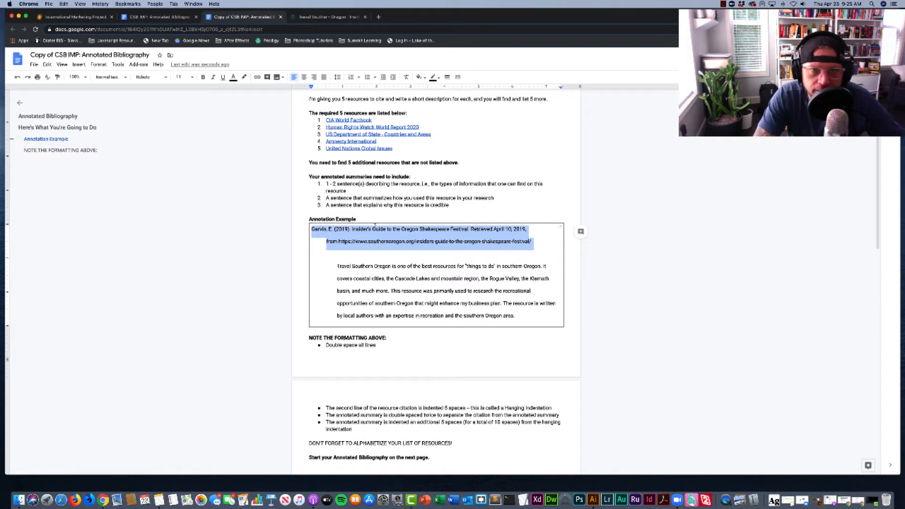
pyautogui.click(313, 230)
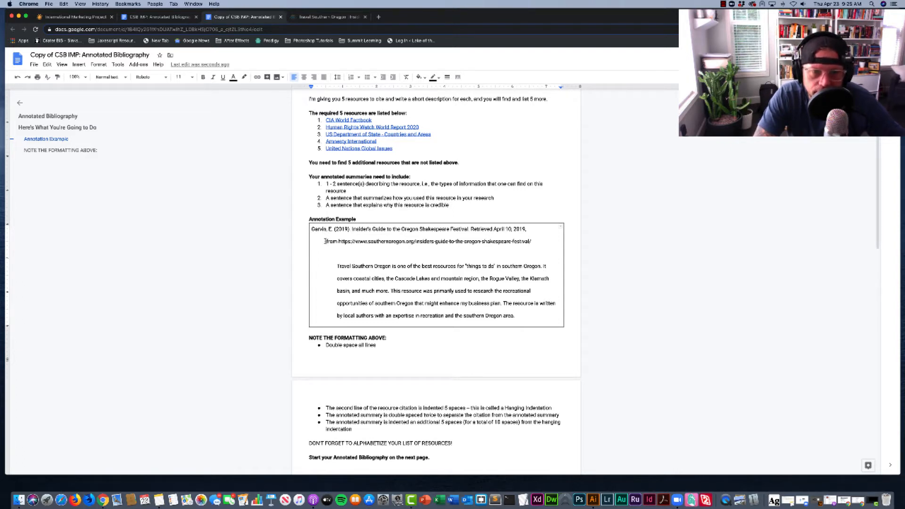
pyautogui.moveTo(326, 241); pyautogui.dragTo(532, 241)
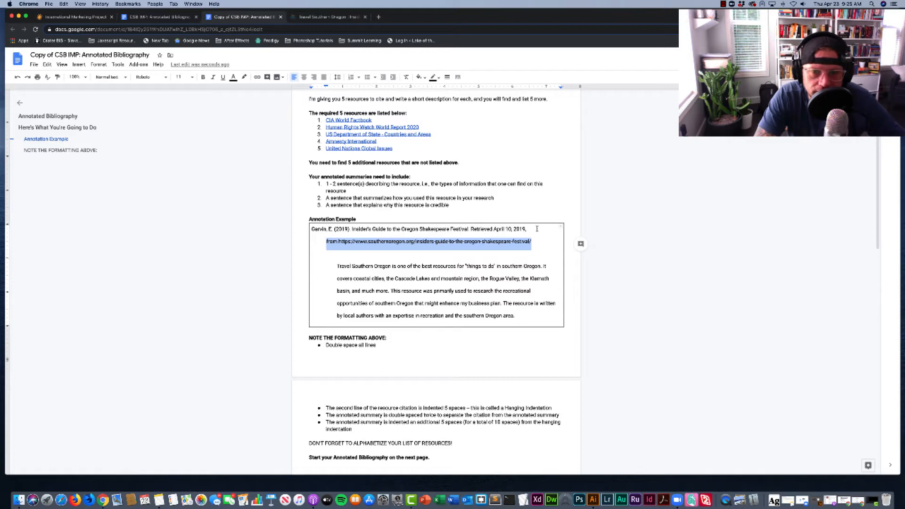
pyautogui.click(339, 255)
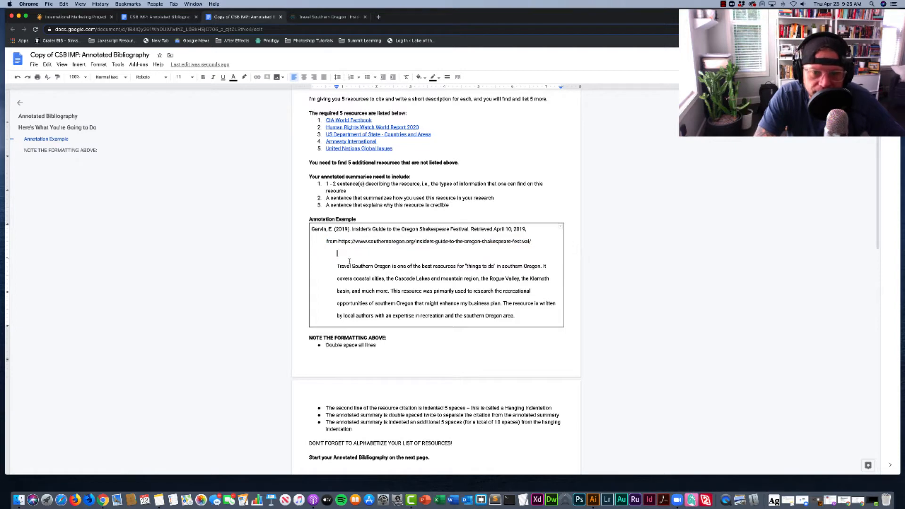
# Highlight the summary paragraph in the Annotation Example, highlight the entire example from citation to summary, and clear the selection
pyautogui.scroll(-1, 350, 260)
pyautogui.moveTo(337, 250)
pyautogui.mouseDown()
pyautogui.moveTo(466, 251)
pyautogui.moveTo(553, 288)
pyautogui.moveTo(526, 302)
pyautogui.mouseUp()
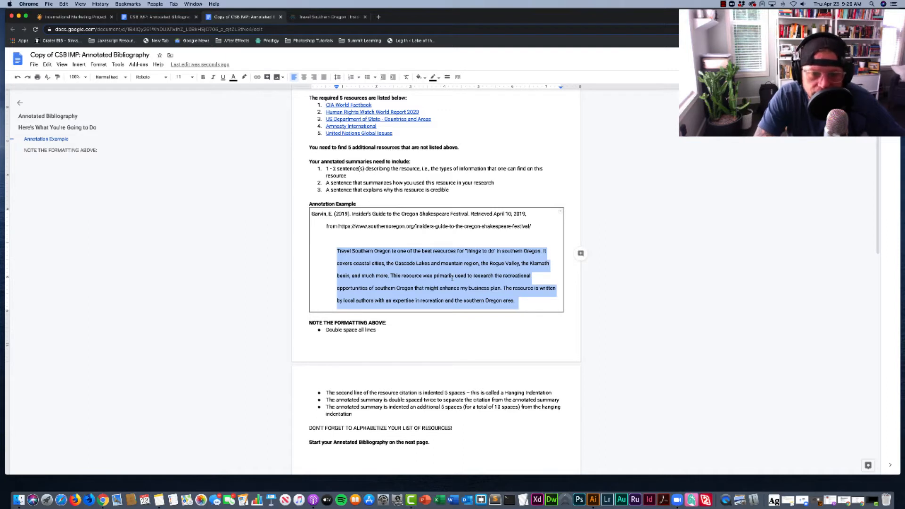
pyautogui.moveTo(533, 302)
pyautogui.mouseDown()
pyautogui.moveTo(404, 262)
pyautogui.moveTo(311, 214)
pyautogui.mouseUp()
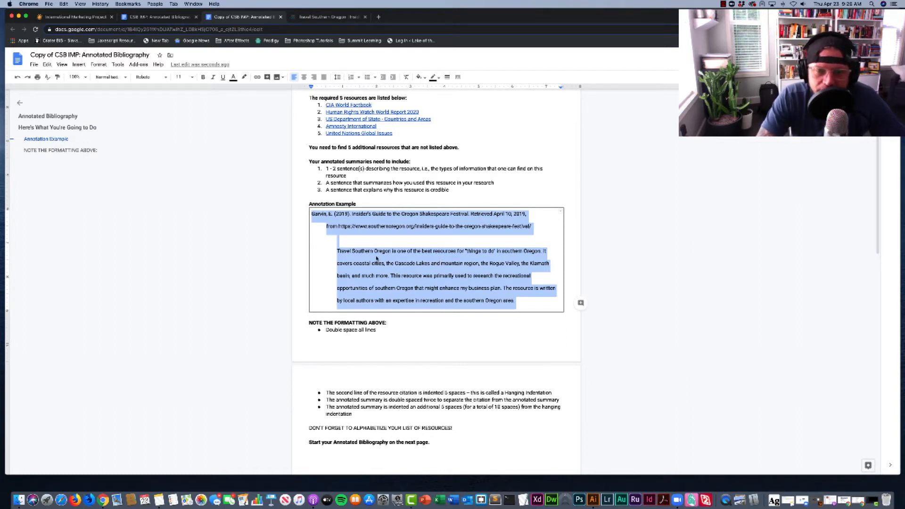
pyautogui.click(362, 253)
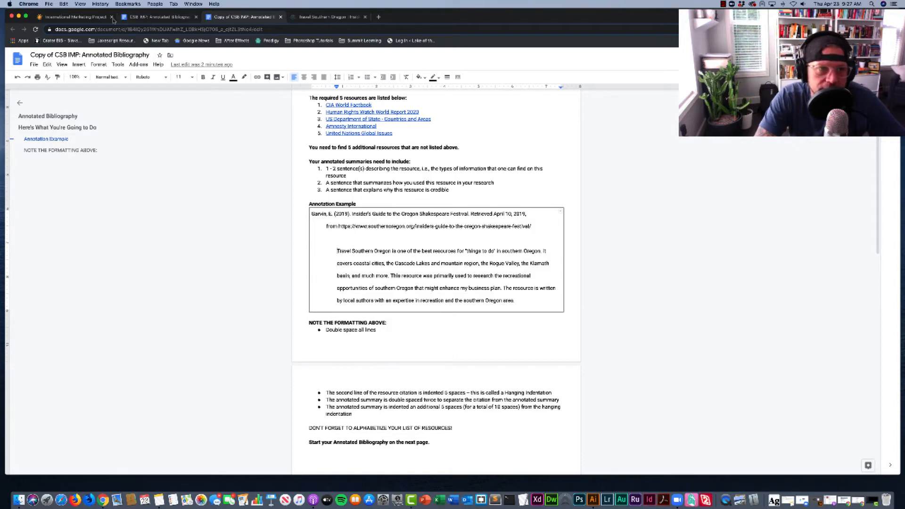
# Return to the Summit project page and look through the numbered project sections beside the Annotated Bibliography instructions
pyautogui.click(94, 17)
pyautogui.scroll(5, 321, 258)
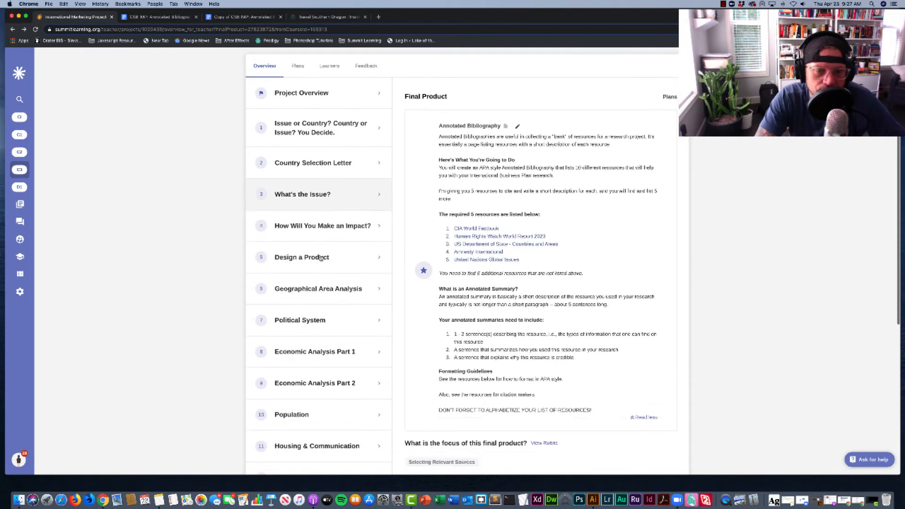
pyautogui.scroll(-3, 321, 258)
pyautogui.scroll(-4, 321, 258)
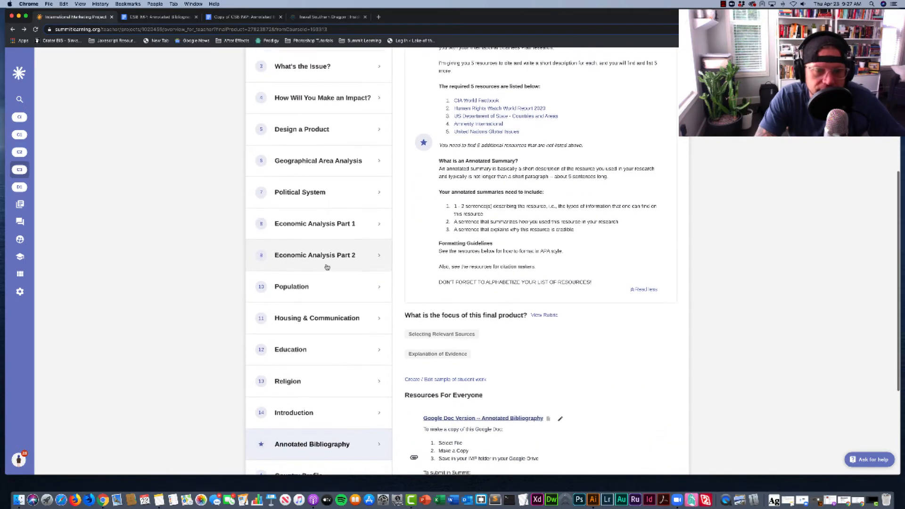
pyautogui.scroll(3, 327, 267)
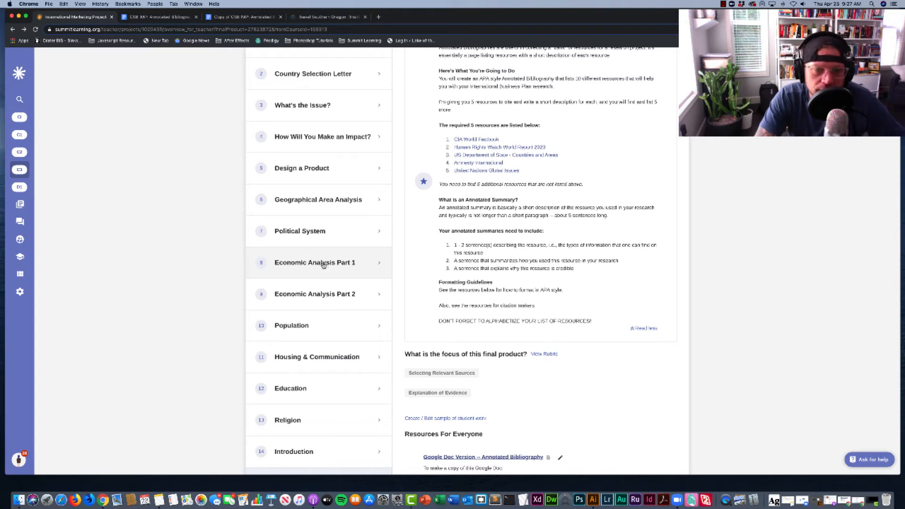
pyautogui.scroll(-4, 323, 264)
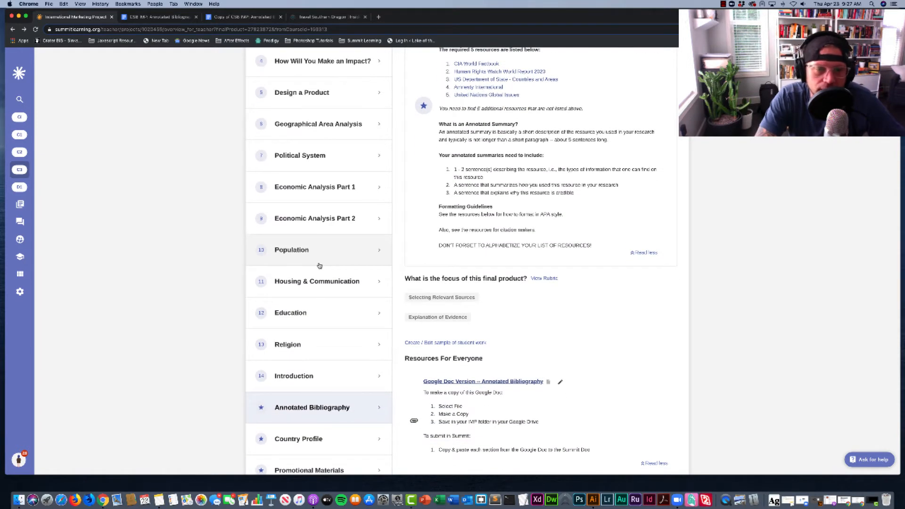
pyautogui.scroll(4, 321, 269)
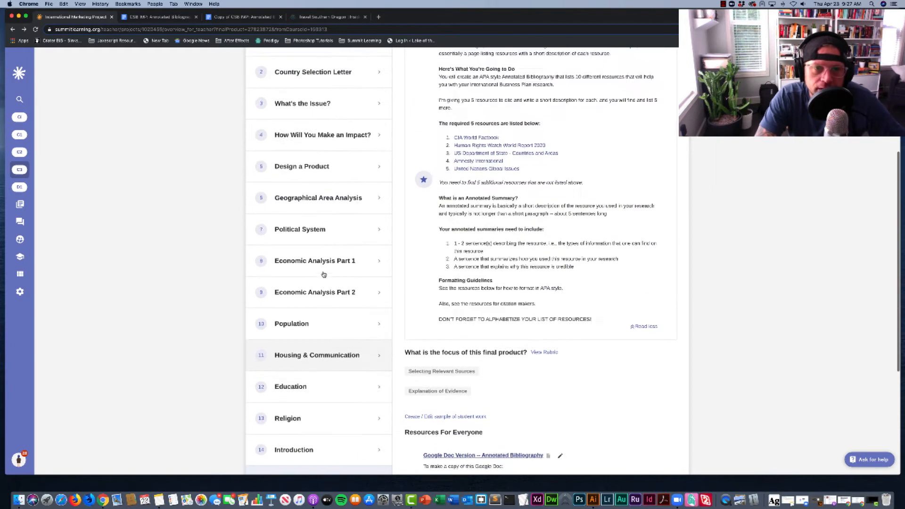
pyautogui.scroll(1, 323, 275)
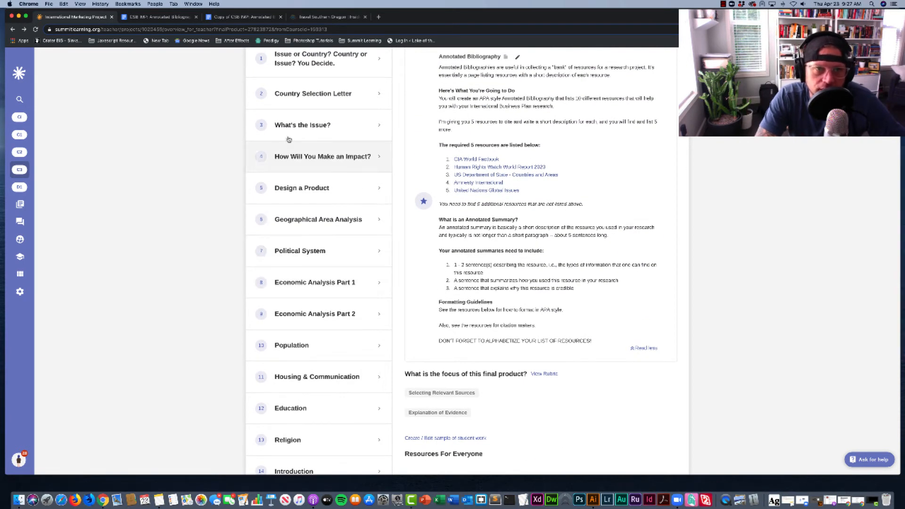
# In the copied document, add a new line after "Start your Annotated Bibliography on the next page."
pyautogui.click(242, 17)
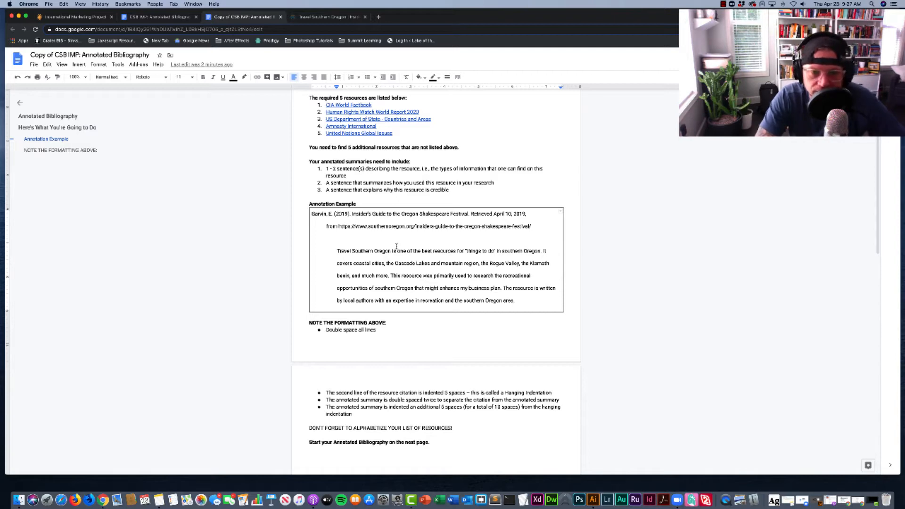
pyautogui.scroll(-5, 396, 252)
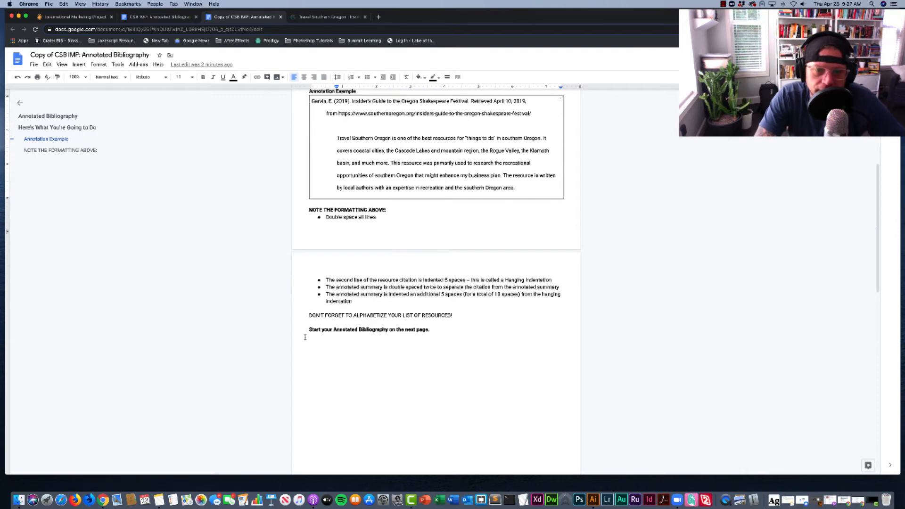
pyautogui.click(432, 330)
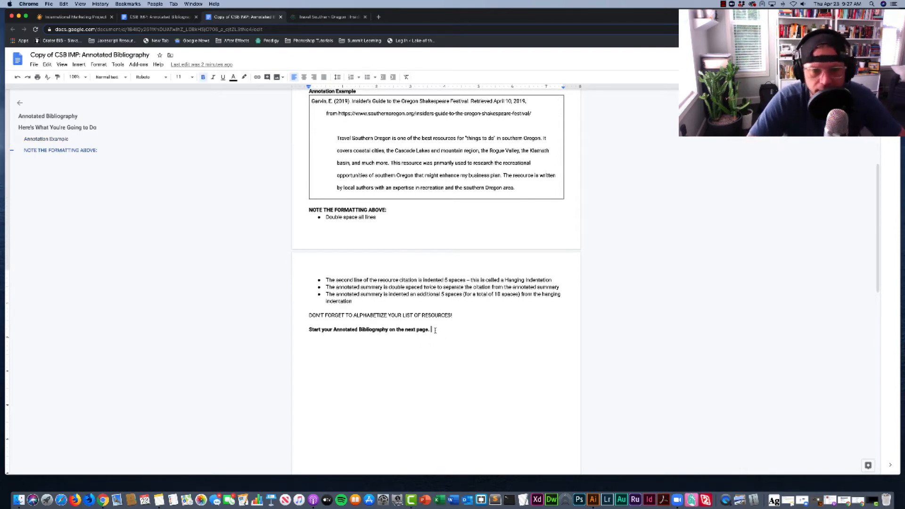
pyautogui.press('Return')
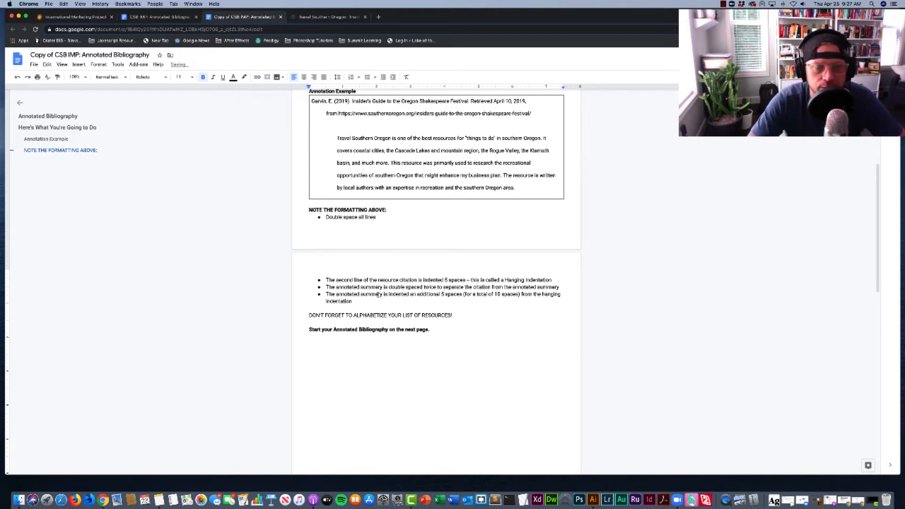
# Check the Travel Southern Oregon article cited in the Annotation Example and return to the copied document's example
pyautogui.scroll(2, 324, 344)
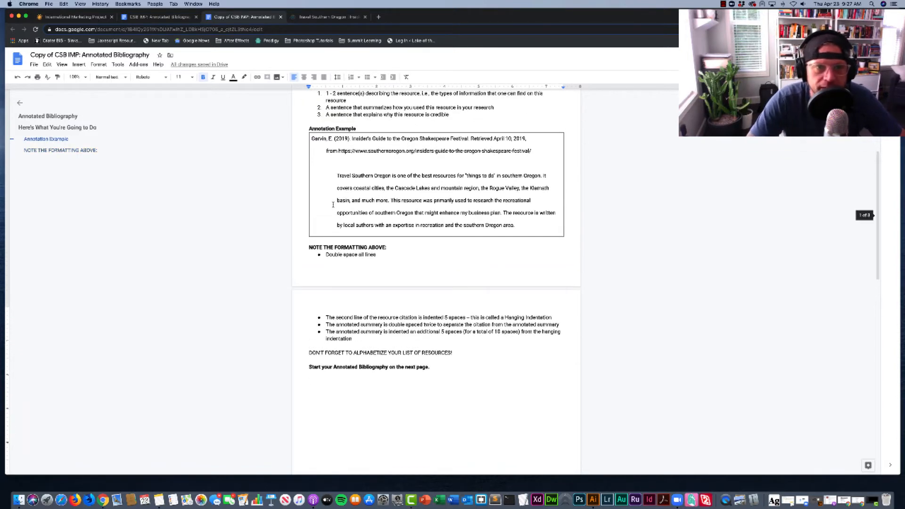
pyautogui.click(317, 18)
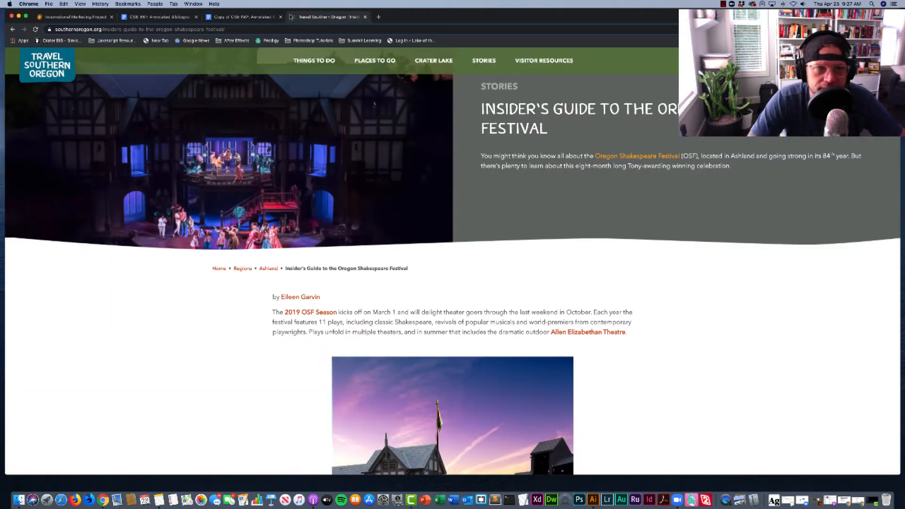
pyautogui.click(241, 18)
pyautogui.scroll(3, 339, 173)
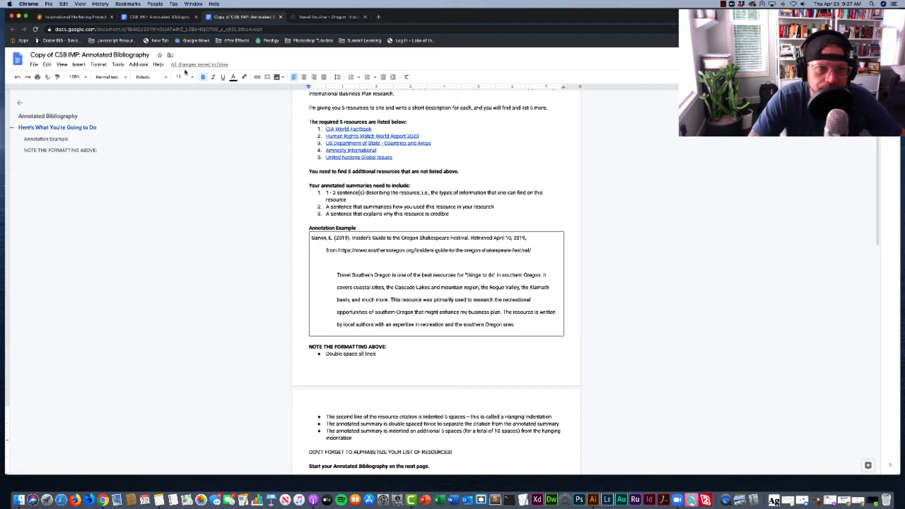
# Go back to the Annotated Bibliography assignment page in Summit and open the Citation Machine resource
pyautogui.click(76, 18)
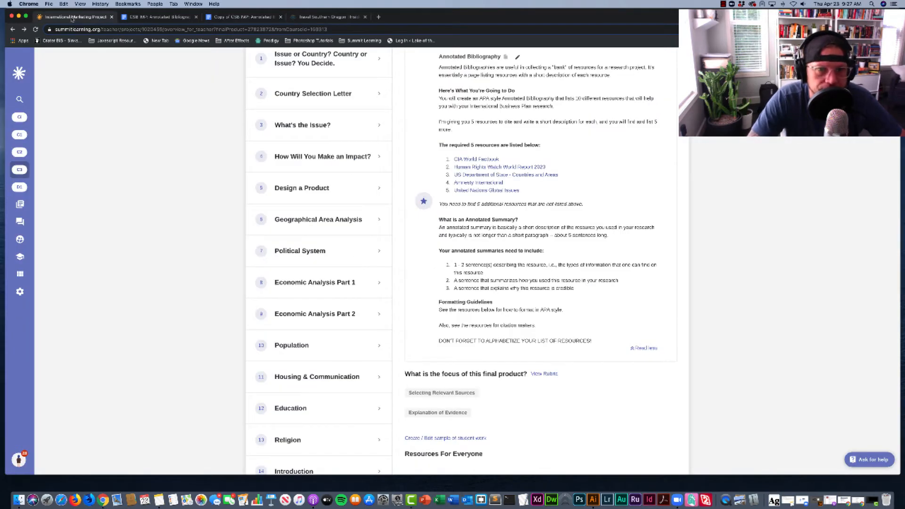
pyautogui.scroll(-5, 546, 235)
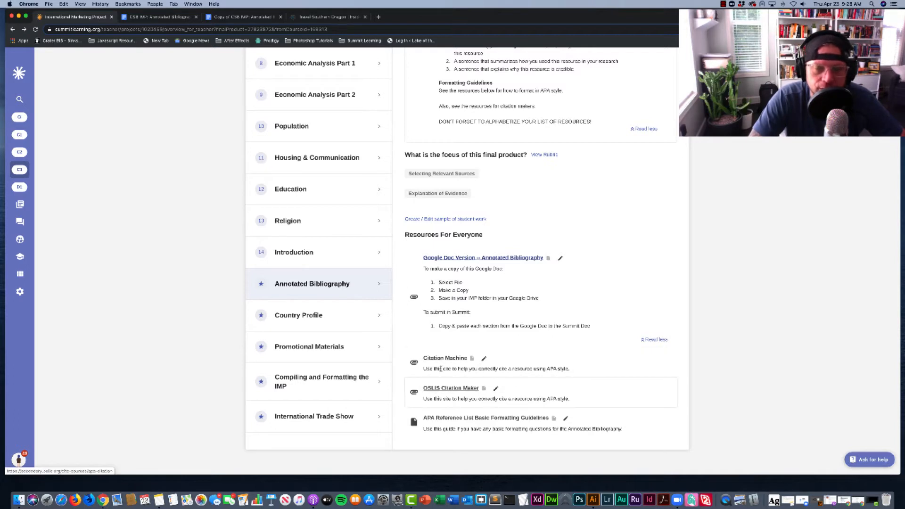
pyautogui.click(450, 358)
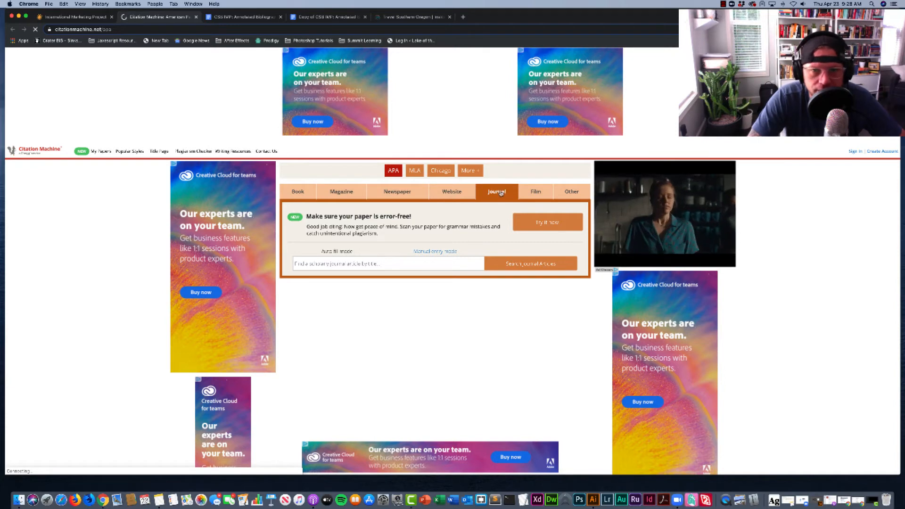
# Set the APA source type to Website and search for the source with the URL copied from the Travel Southern Oregon article
pyautogui.click(454, 192)
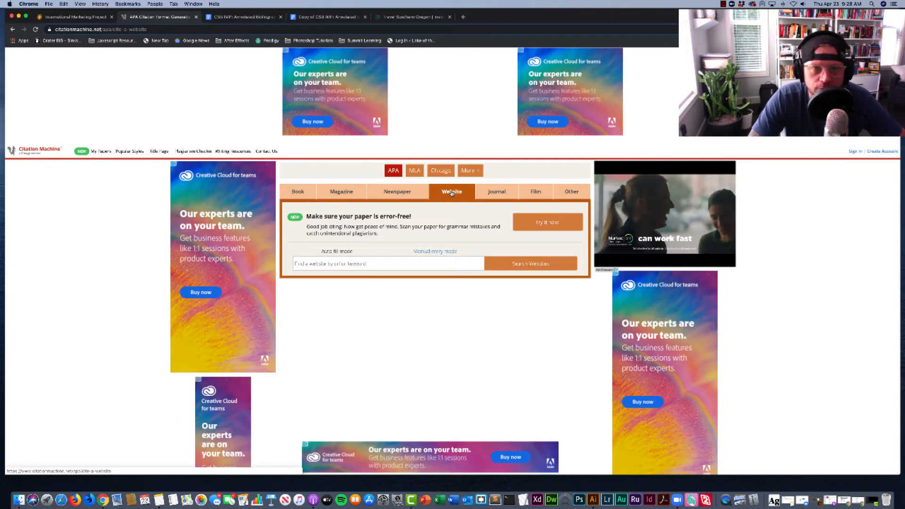
pyautogui.click(411, 19)
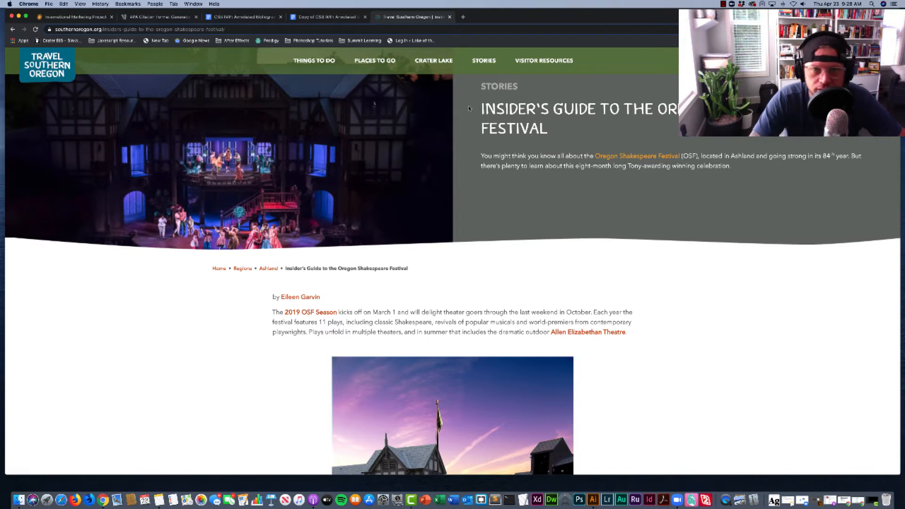
pyautogui.click(239, 29)
pyautogui.press('super+c')
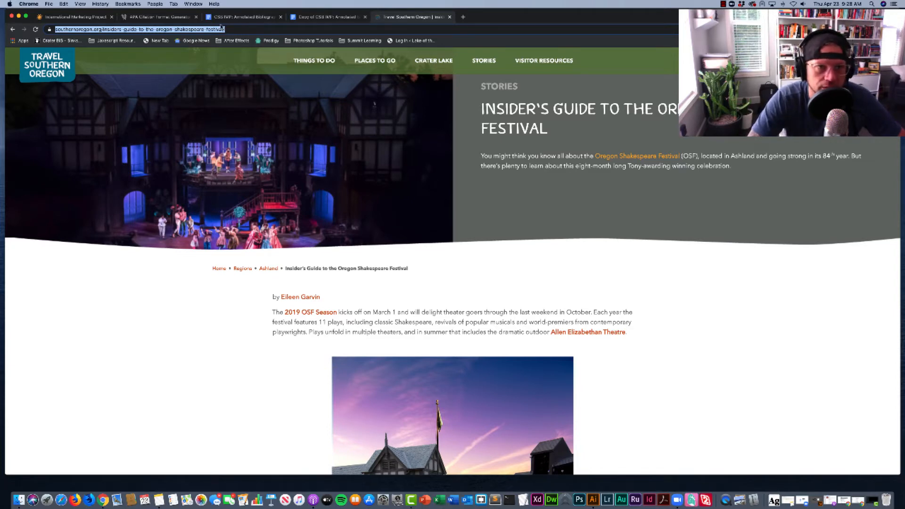
pyautogui.click(143, 17)
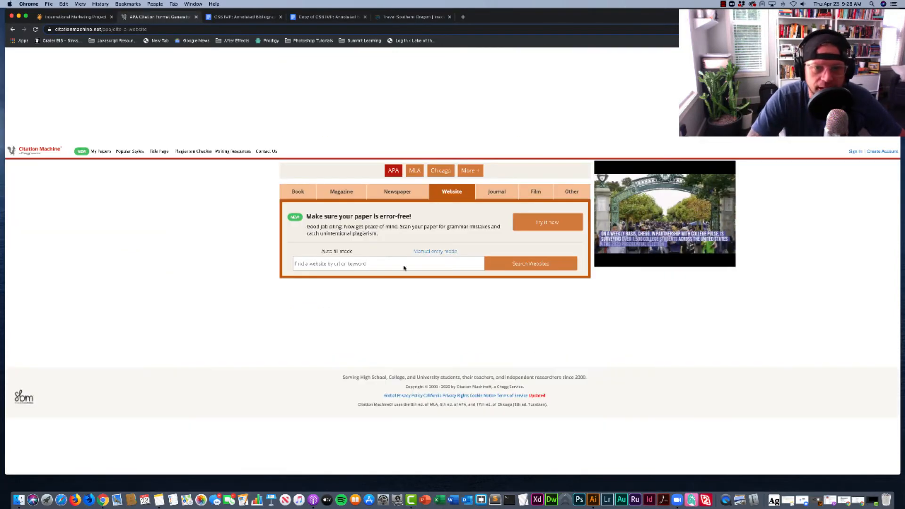
pyautogui.click(339, 263)
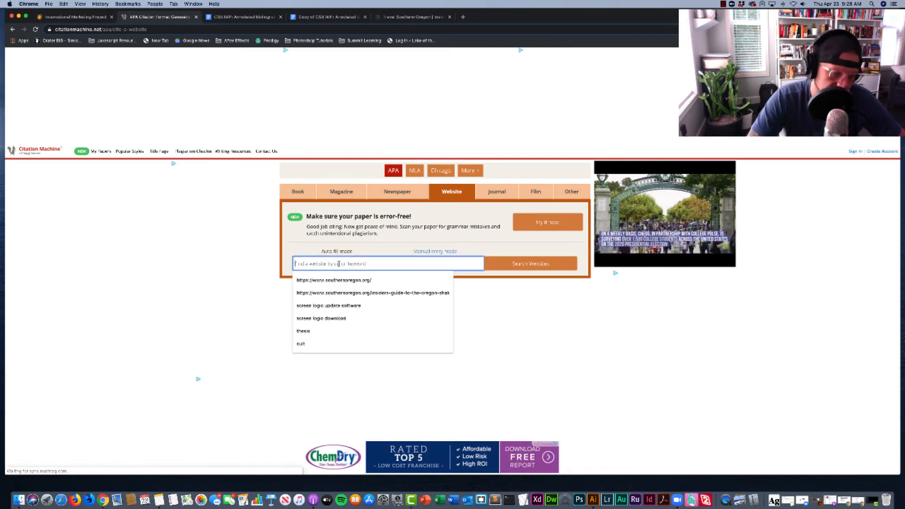
pyautogui.press('super+v')
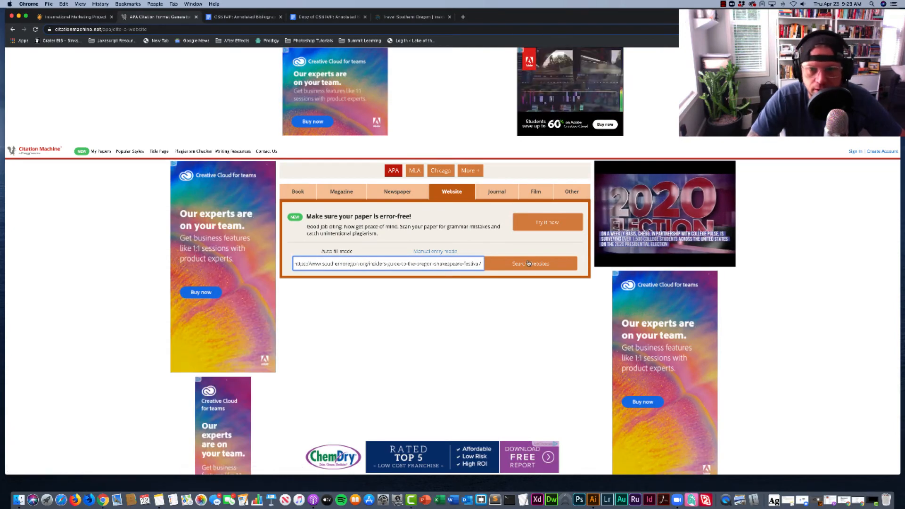
pyautogui.click(528, 264)
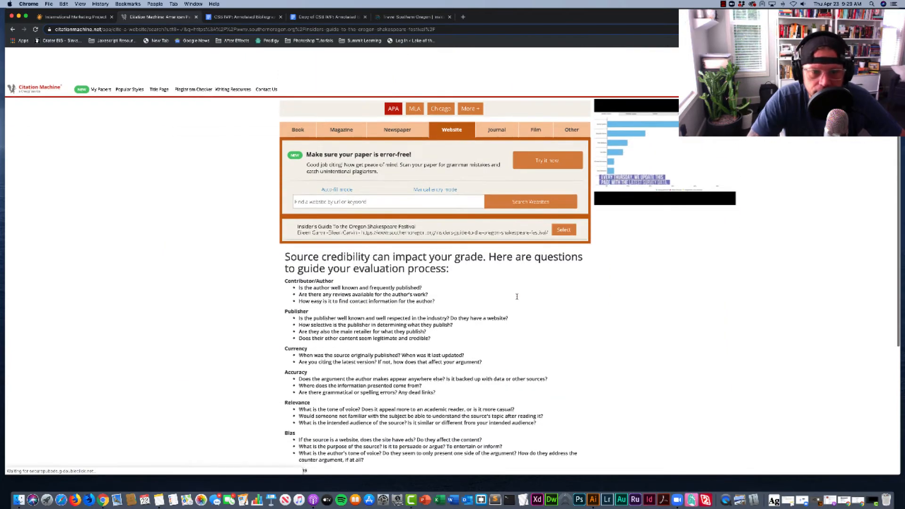
# Look through the source credibility questions and select "Insider's Guide To the Oregon Shakespeare Festival" as the source to cite
pyautogui.scroll(-3, 494, 288)
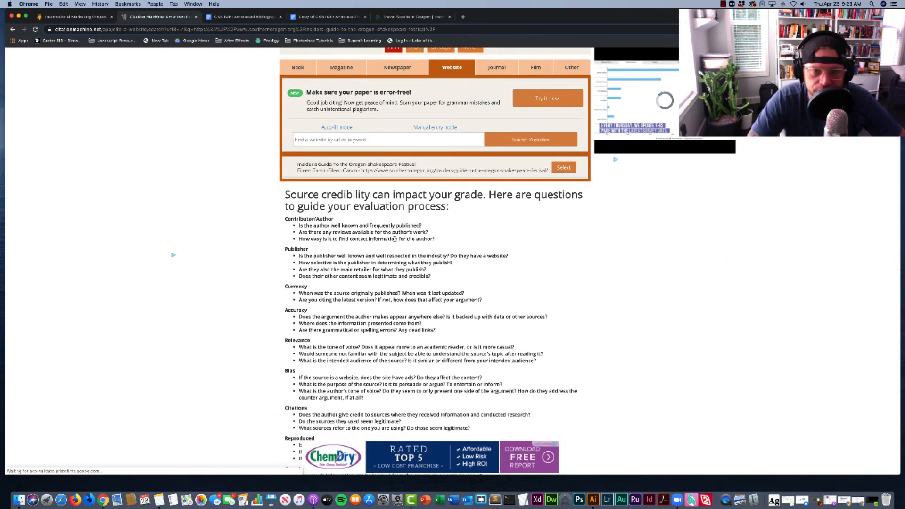
pyautogui.scroll(-5, 466, 272)
pyautogui.scroll(5, 396, 241)
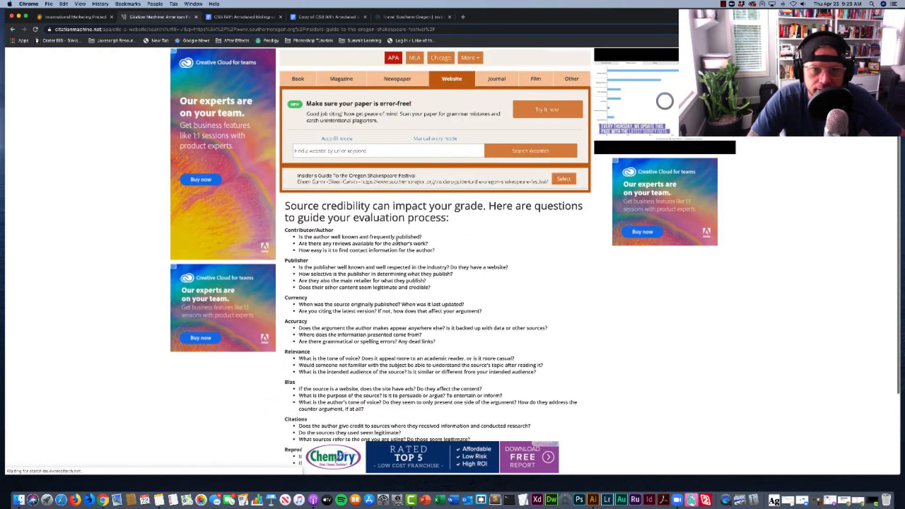
pyautogui.scroll(-4, 396, 241)
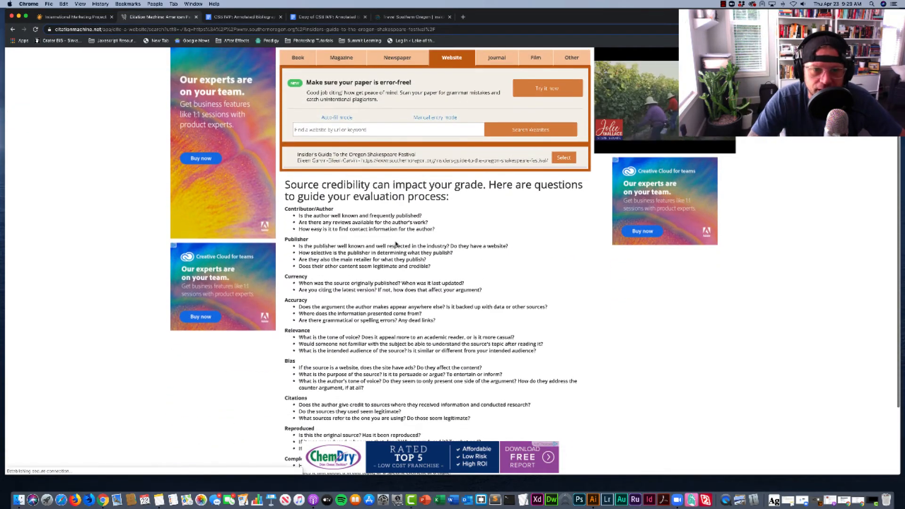
pyautogui.scroll(-5, 396, 245)
pyautogui.scroll(8, 396, 245)
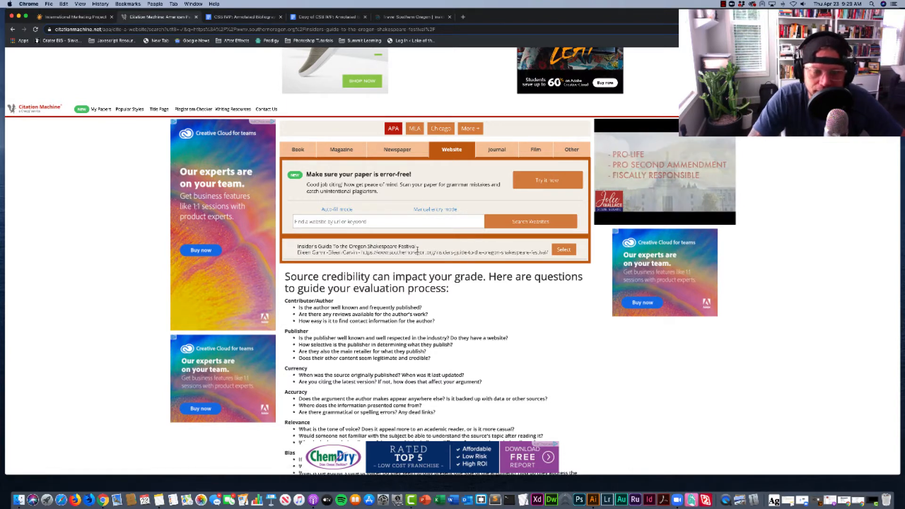
pyautogui.click(564, 250)
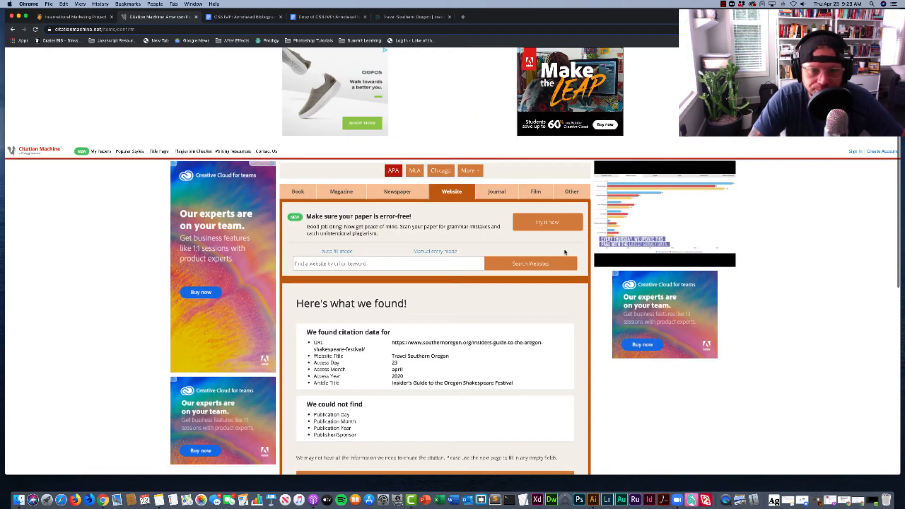
# Review the found and missing citation data, continue to the final step and look over the citation form's fields
pyautogui.scroll(-2, 513, 304)
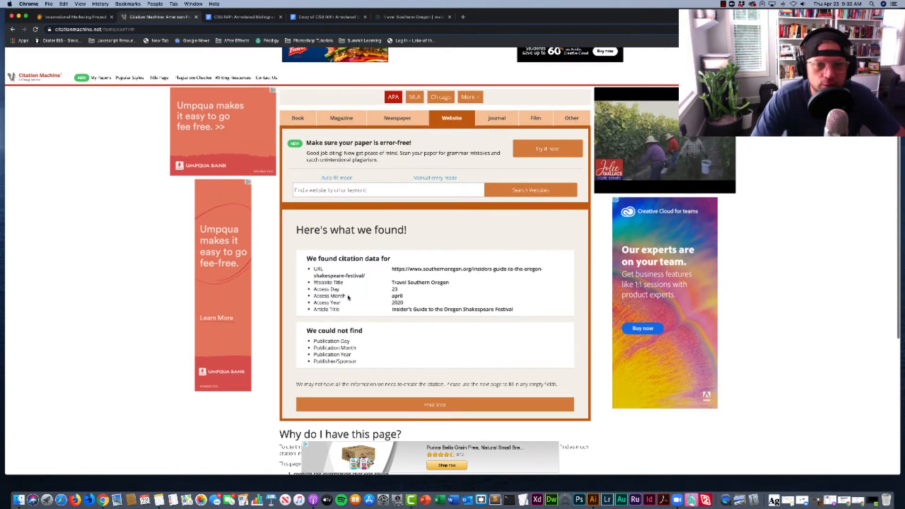
pyautogui.scroll(-2, 354, 302)
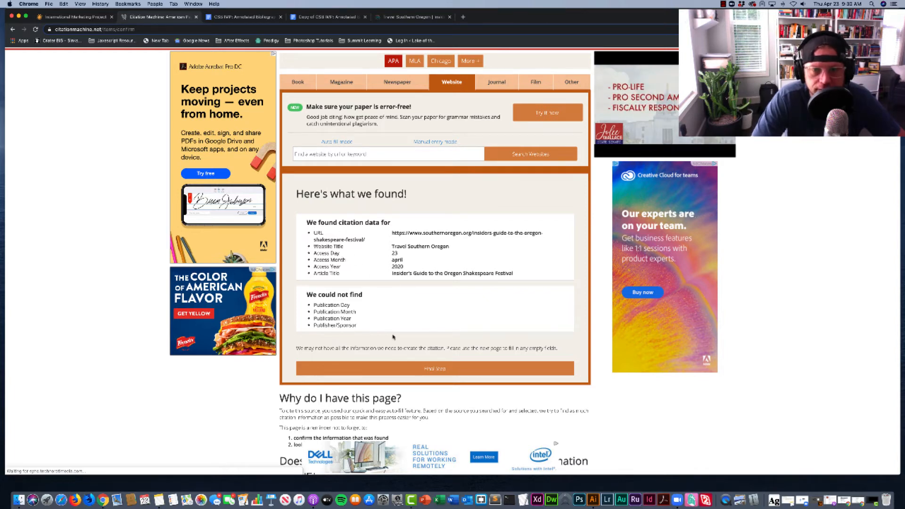
pyautogui.click(436, 371)
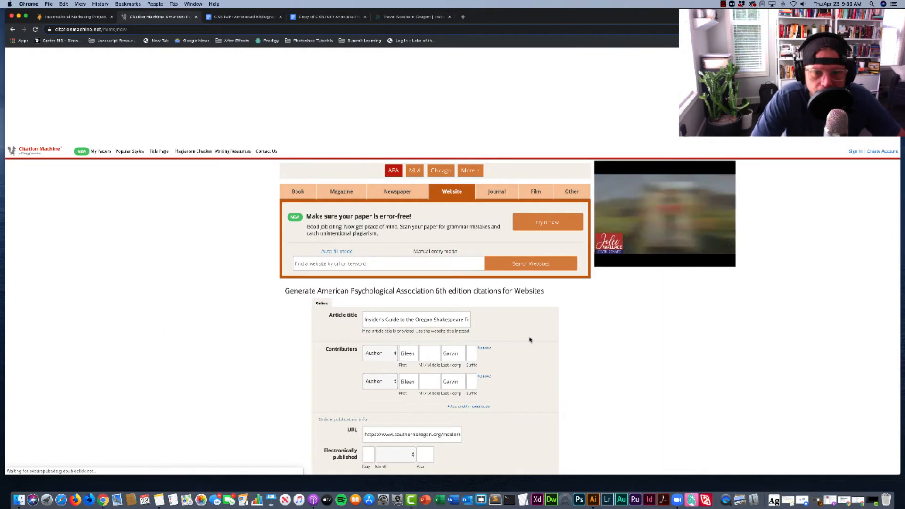
pyautogui.scroll(-5, 529, 348)
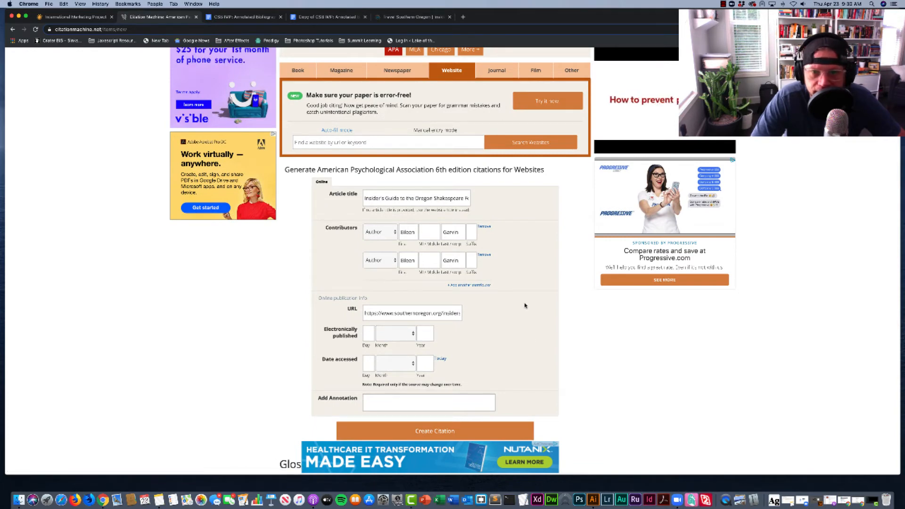
pyautogui.scroll(-2, 524, 306)
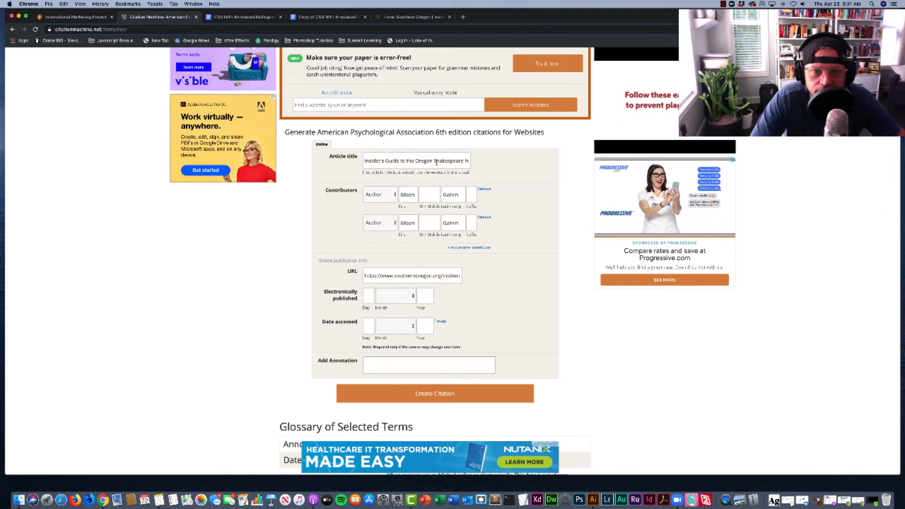
pyautogui.scroll(-4, 448, 213)
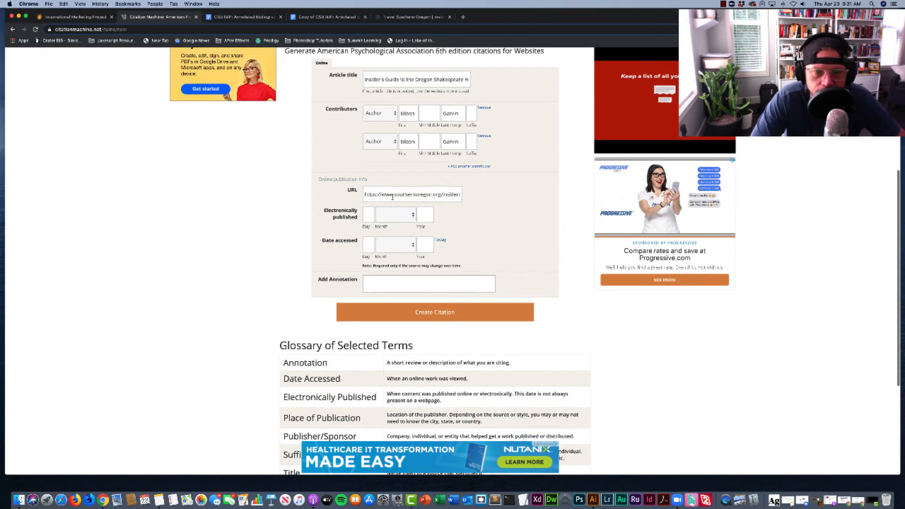
pyautogui.scroll(-3, 454, 231)
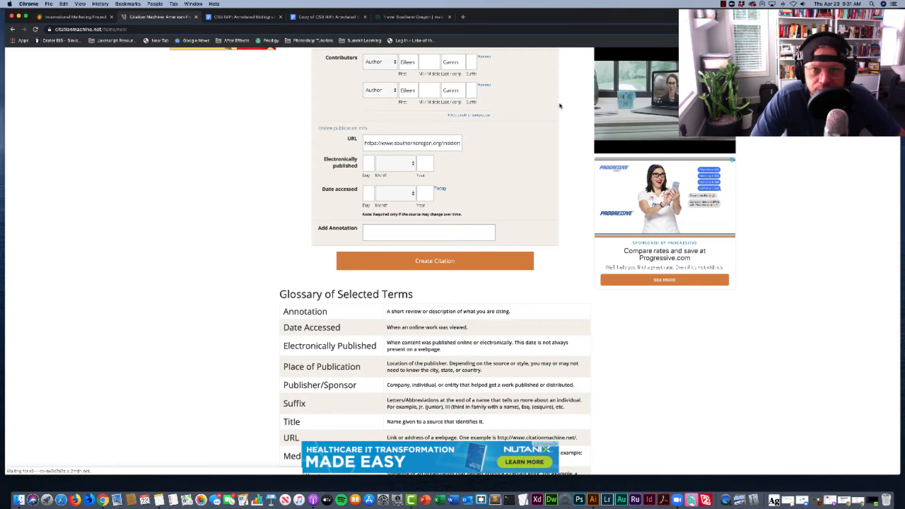
# Examine the Travel Southern Oregon article from its heading to the author section and footer for publication details
pyautogui.click(410, 17)
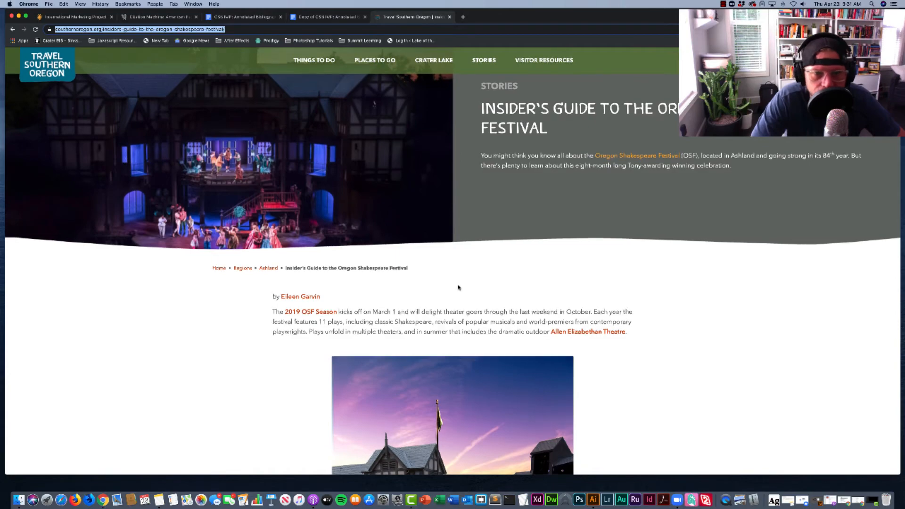
pyautogui.scroll(-10, 458, 288)
pyautogui.scroll(-15, 459, 288)
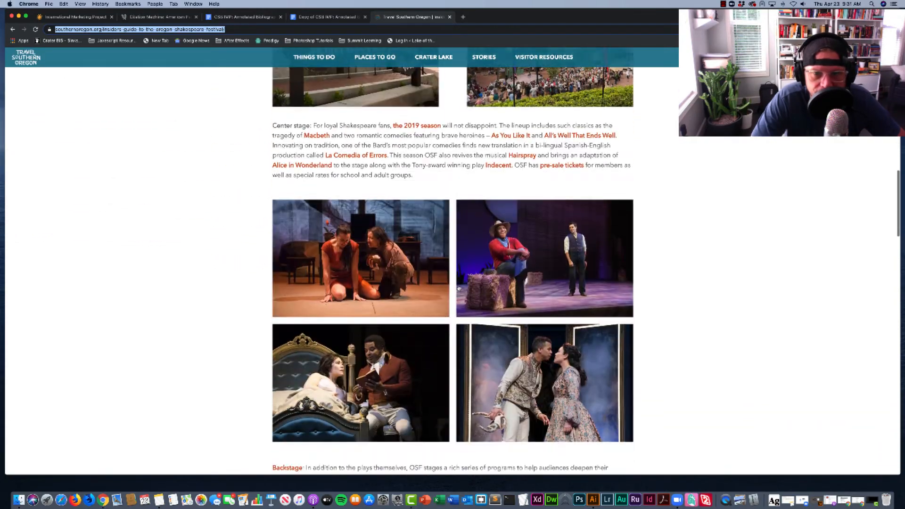
pyautogui.scroll(-15, 458, 288)
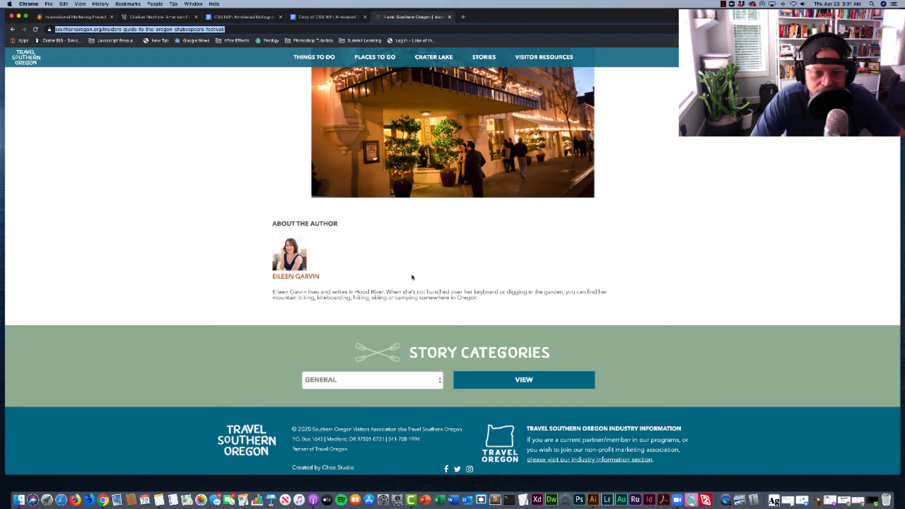
pyautogui.scroll(20, 411, 279)
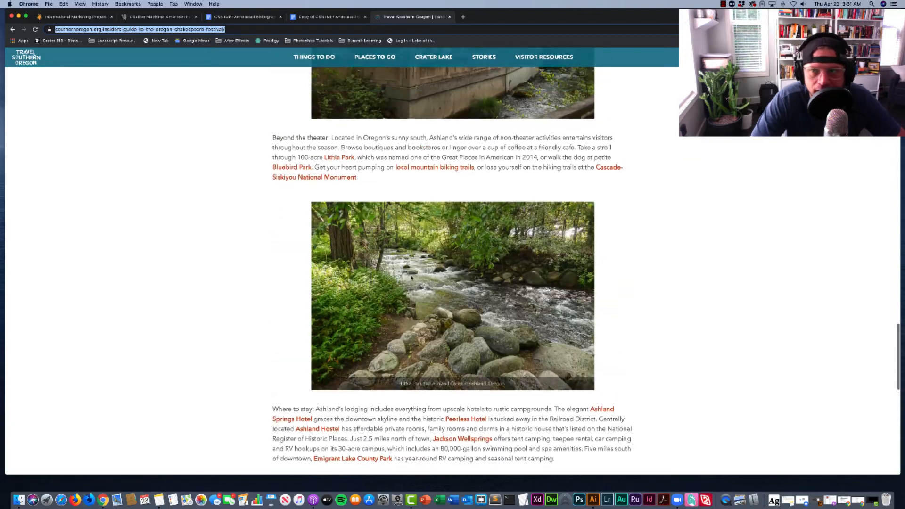
pyautogui.scroll(20, 411, 278)
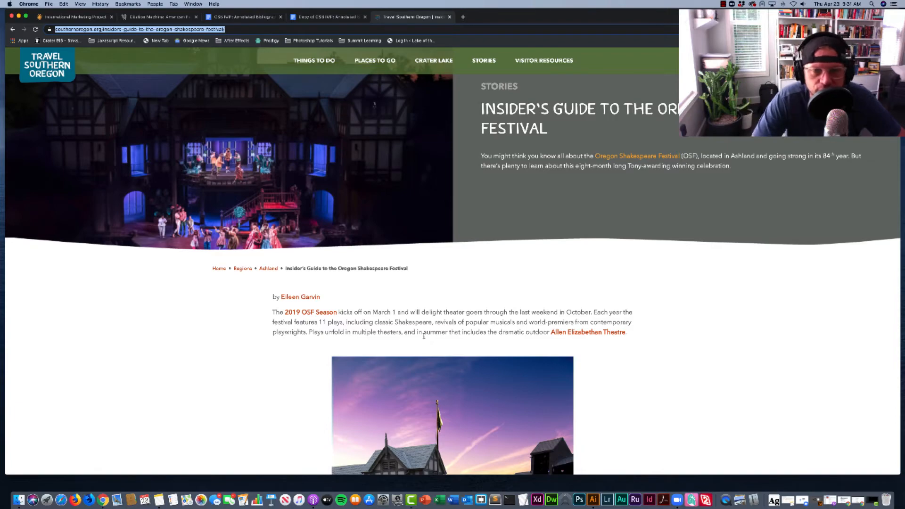
pyautogui.scroll(-20, 426, 350)
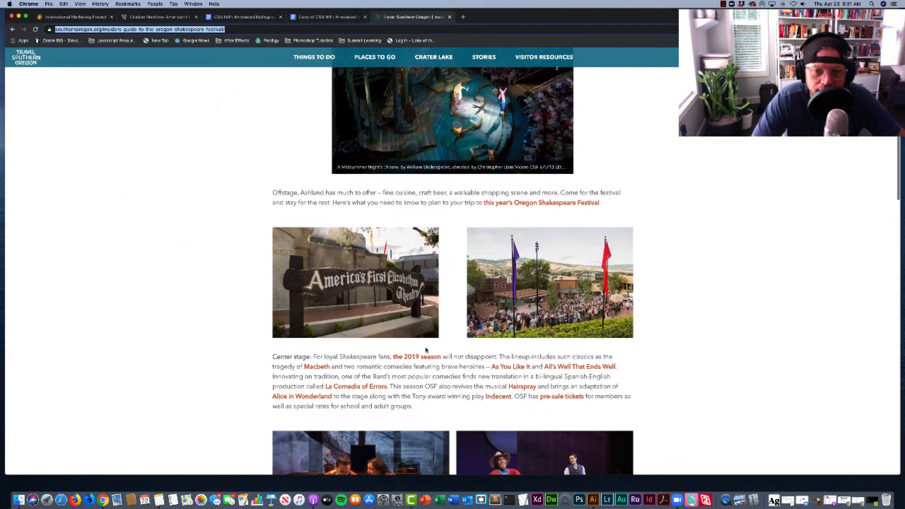
pyautogui.scroll(-10, 426, 350)
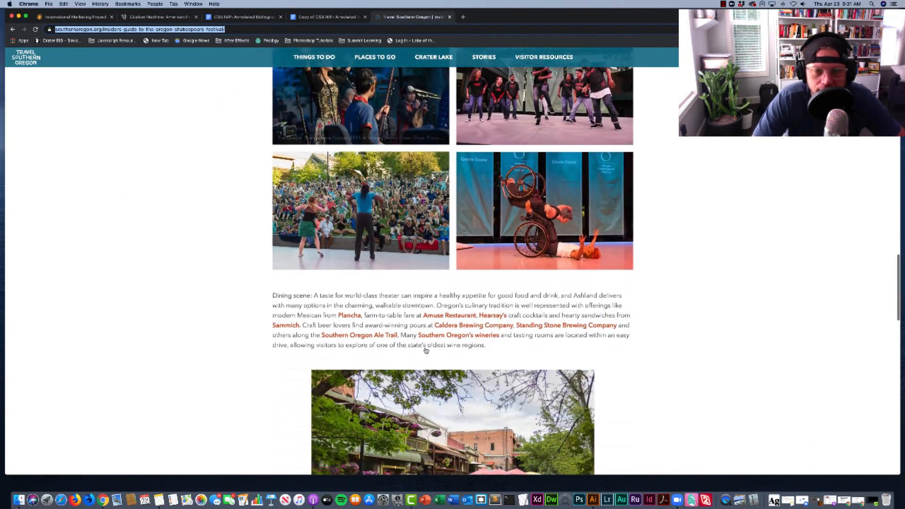
pyautogui.scroll(12, 426, 350)
pyautogui.scroll(15, 426, 351)
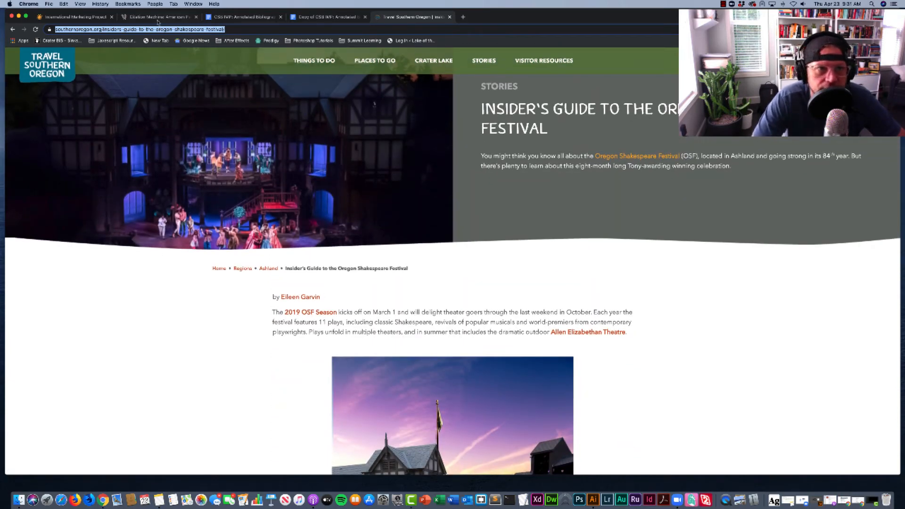
# Return to the citation form and set the date accessed to today, 23 April 2020
pyautogui.click(157, 19)
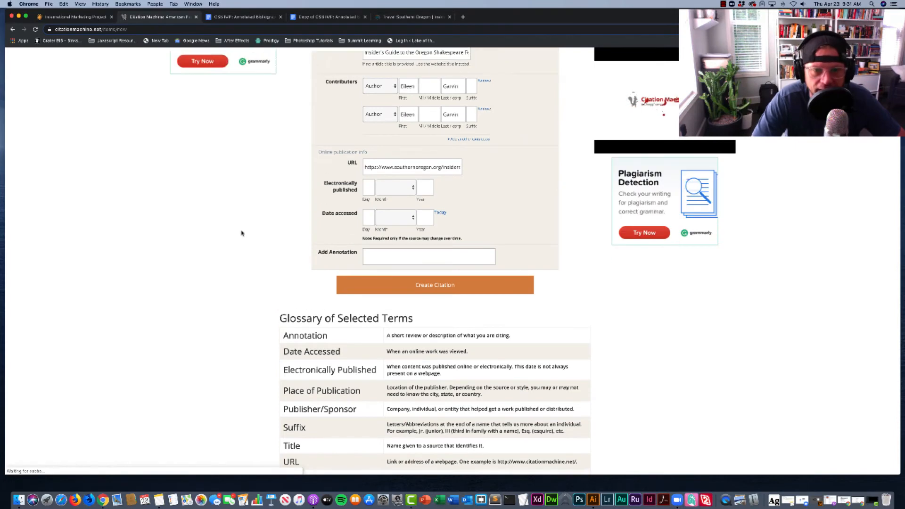
pyautogui.scroll(2, 241, 233)
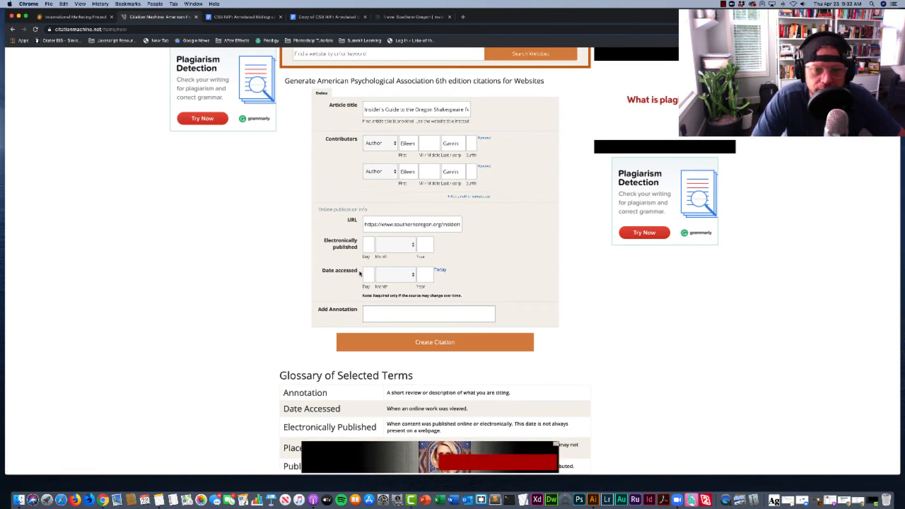
pyautogui.click(441, 271)
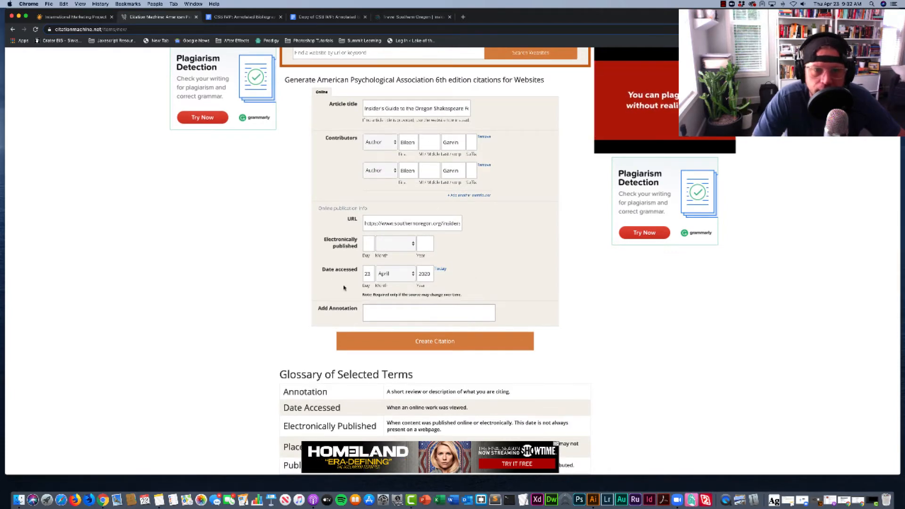
pyautogui.scroll(5, 343, 289)
pyautogui.scroll(-7, 343, 289)
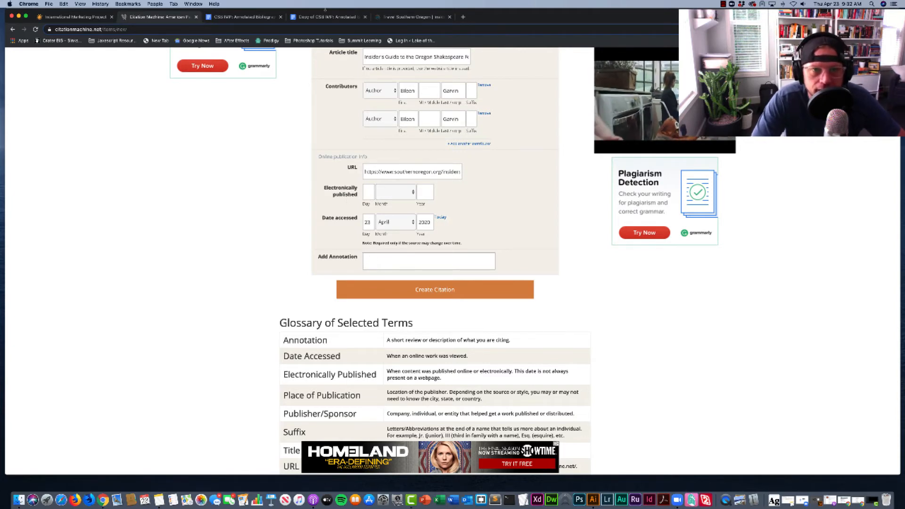
# Copy the summary paragraph from the template's Annotation Example into the citation form's annotation field
pyautogui.click(311, 17)
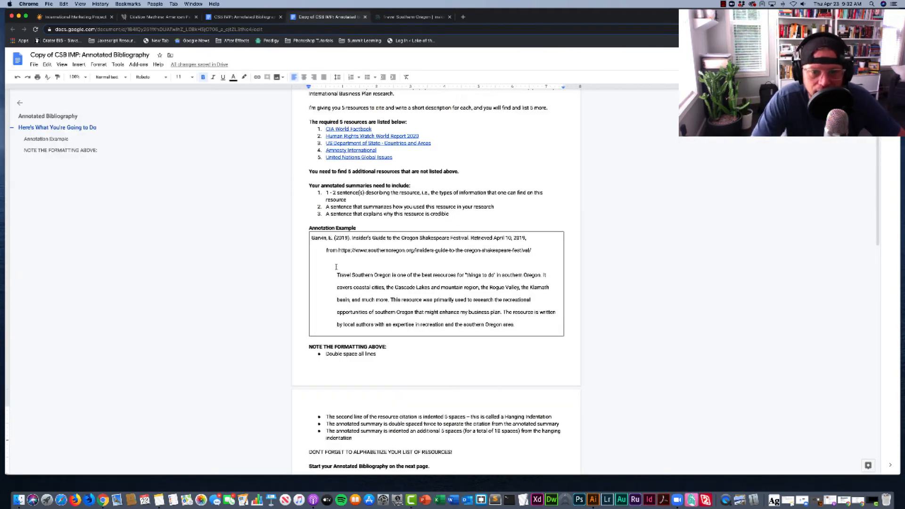
pyautogui.moveTo(337, 275); pyautogui.dragTo(515, 325)
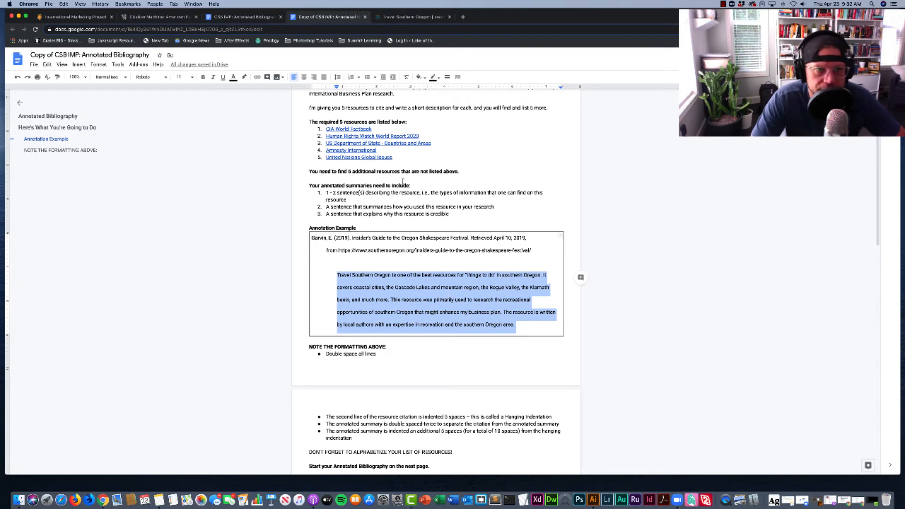
pyautogui.click(164, 17)
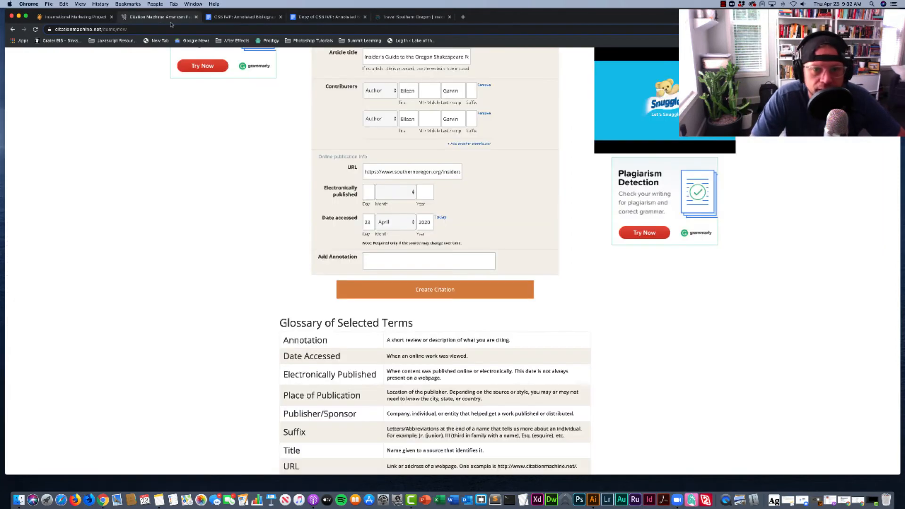
pyautogui.click(380, 262)
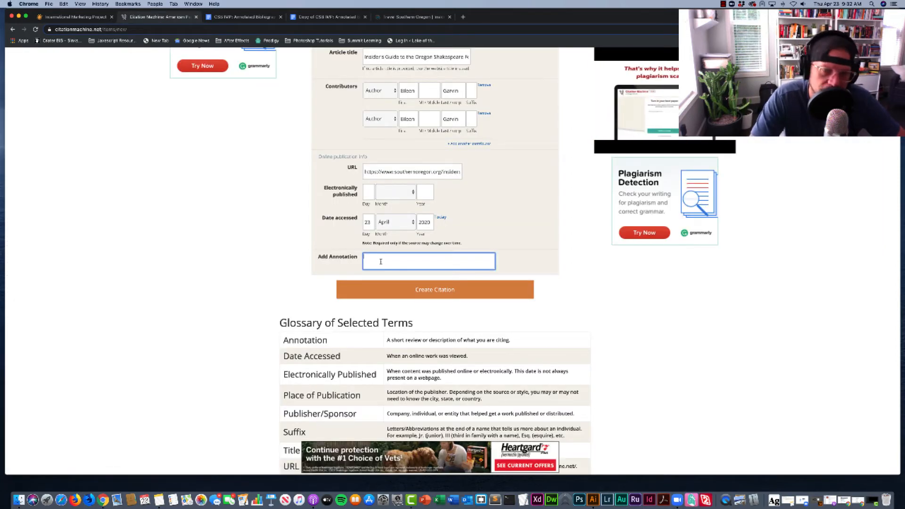
pyautogui.press('super+v')
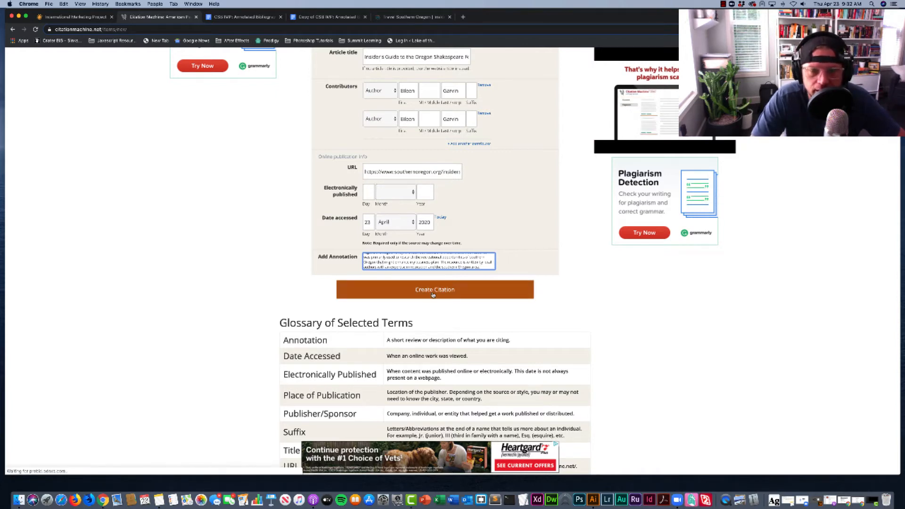
# Check the website citation form's title, contributors, dates and annotation, and create the APA citation
pyautogui.scroll(3, 431, 295)
pyautogui.scroll(3, 429, 295)
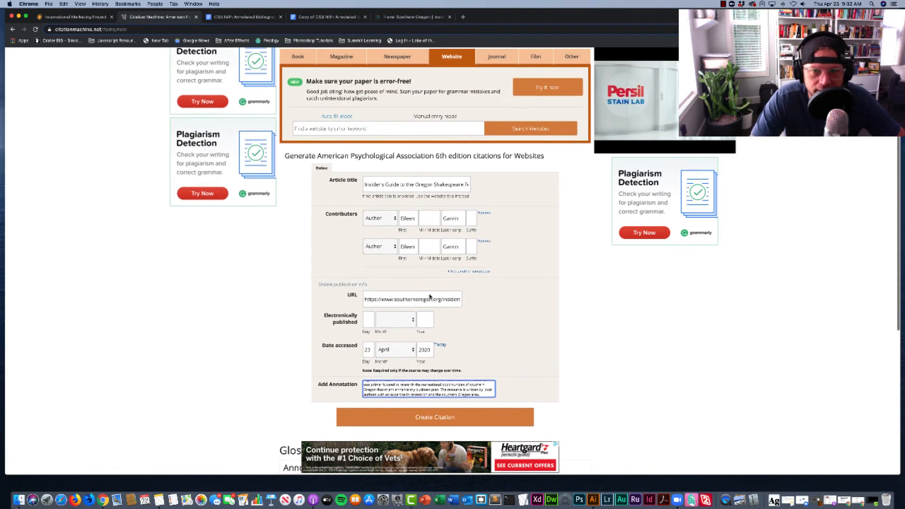
pyautogui.scroll(-3, 429, 295)
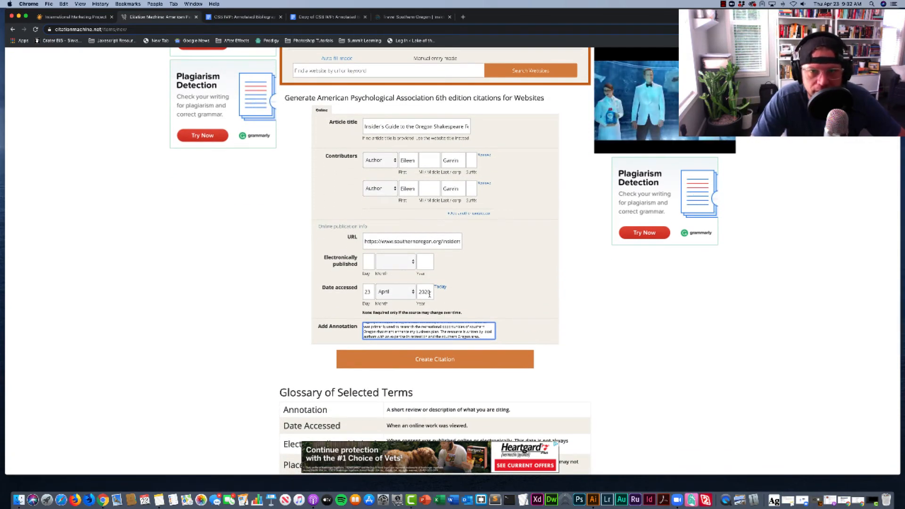
pyautogui.scroll(-2, 432, 294)
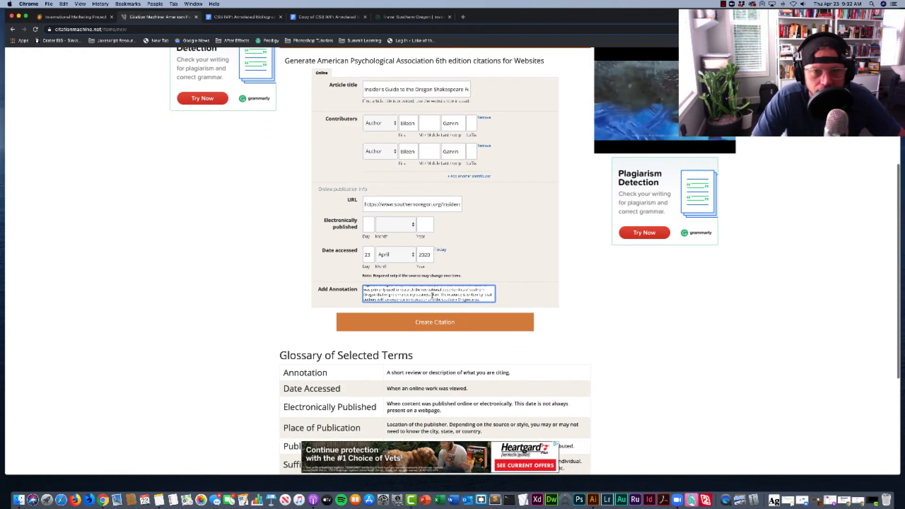
pyautogui.scroll(2, 431, 295)
pyautogui.scroll(1, 432, 296)
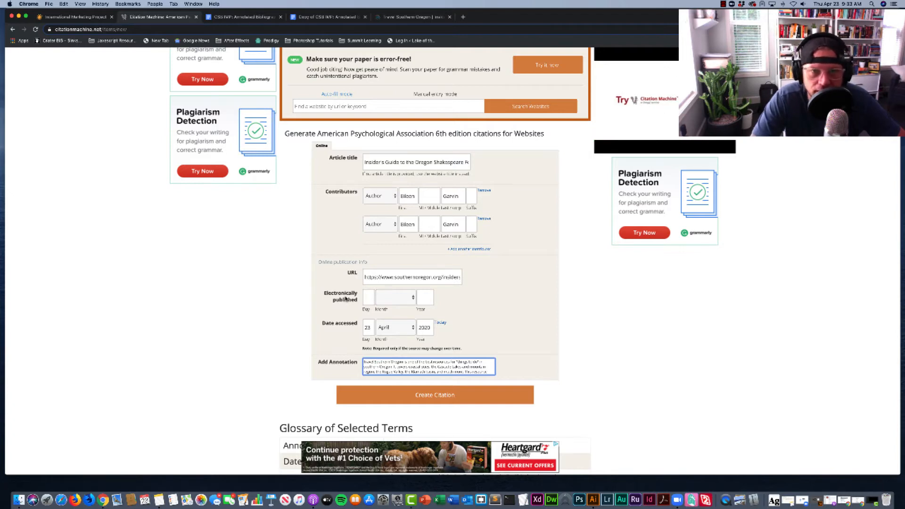
pyautogui.scroll(2, 384, 263)
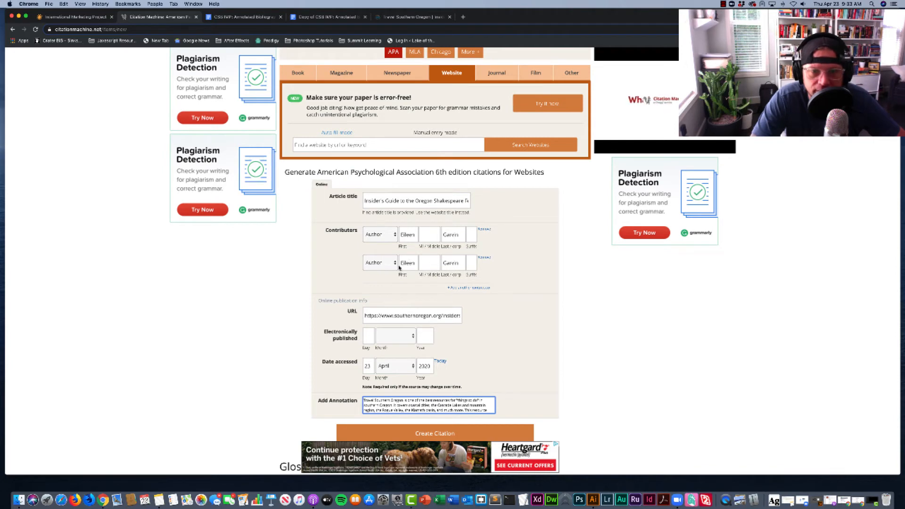
pyautogui.scroll(-5, 399, 268)
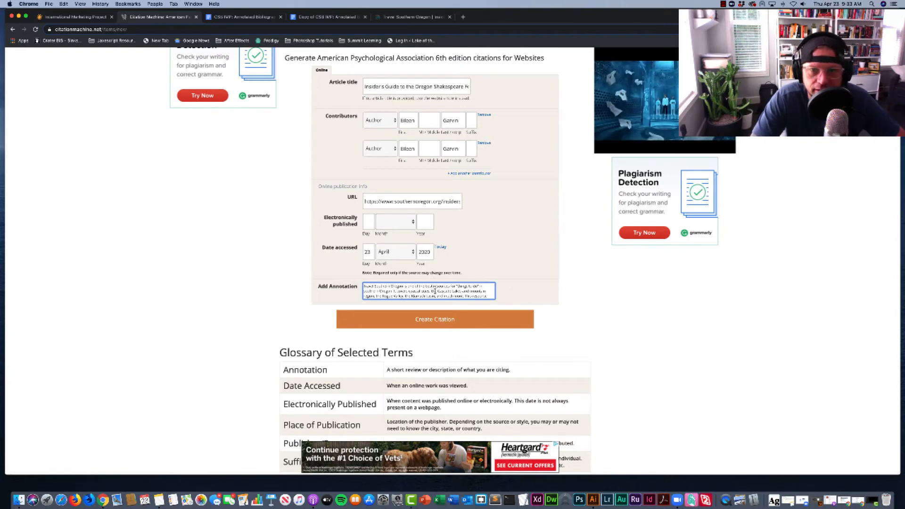
pyautogui.click(433, 321)
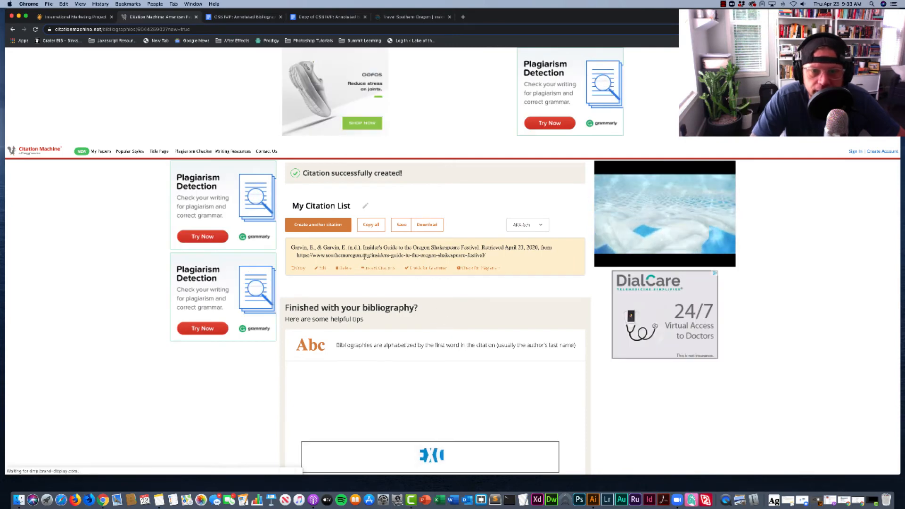
# Look over the created citation, the bibliography tips beneath it and the available citation style choices
pyautogui.scroll(-6, 398, 263)
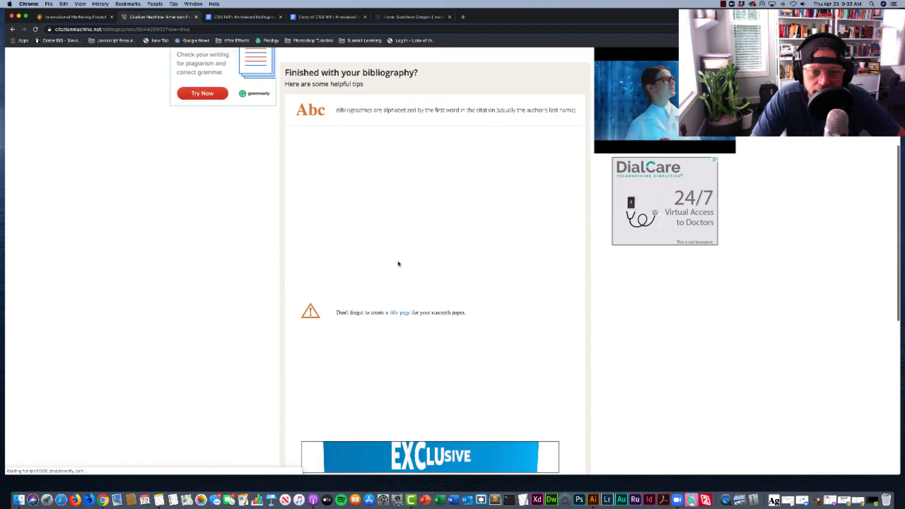
pyautogui.scroll(6, 399, 264)
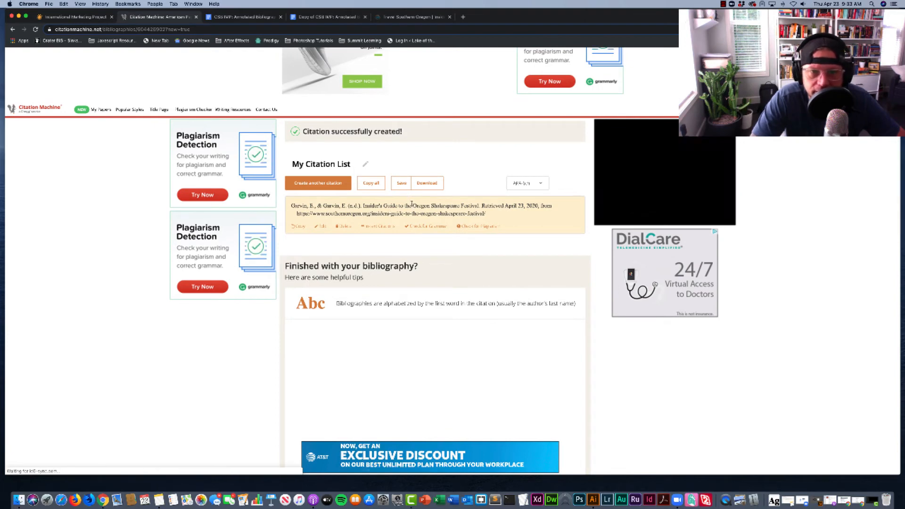
pyautogui.scroll(-1, 389, 213)
pyautogui.scroll(-1, 389, 212)
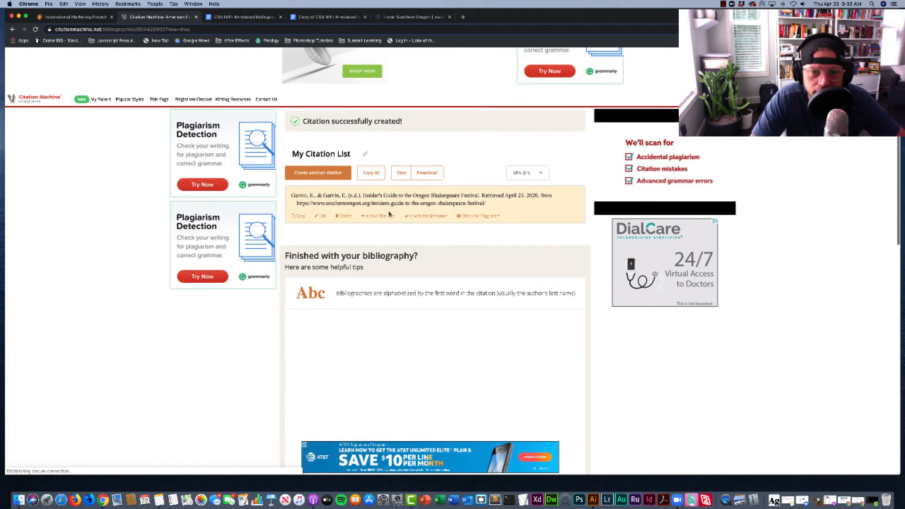
pyautogui.scroll(-10, 438, 224)
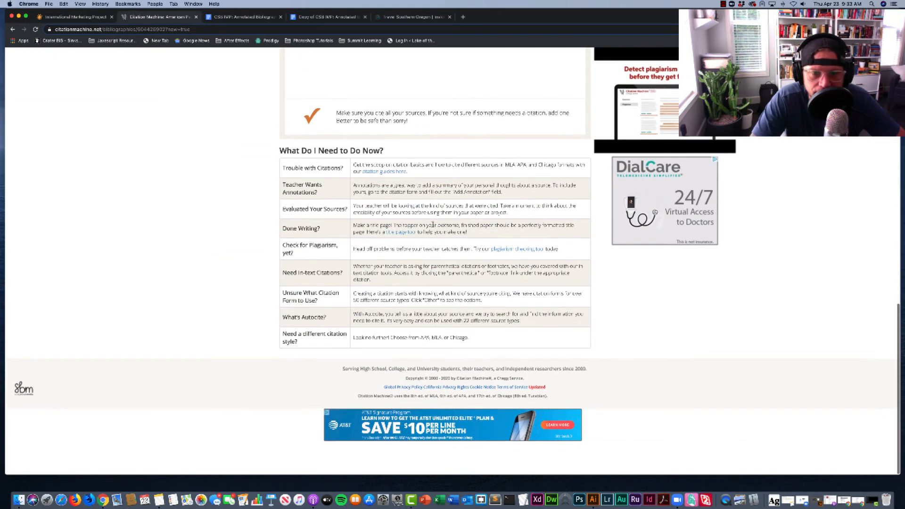
pyautogui.scroll(10, 434, 226)
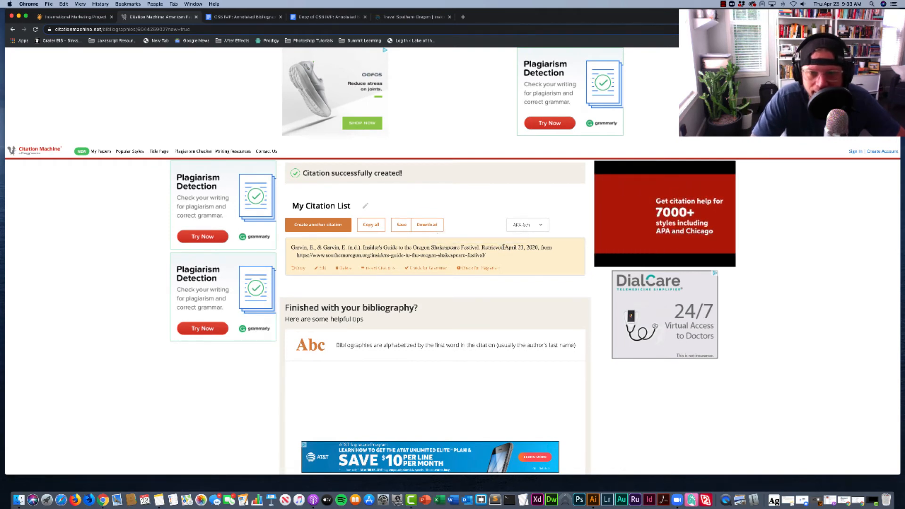
pyautogui.click(540, 225)
pyautogui.click(541, 226)
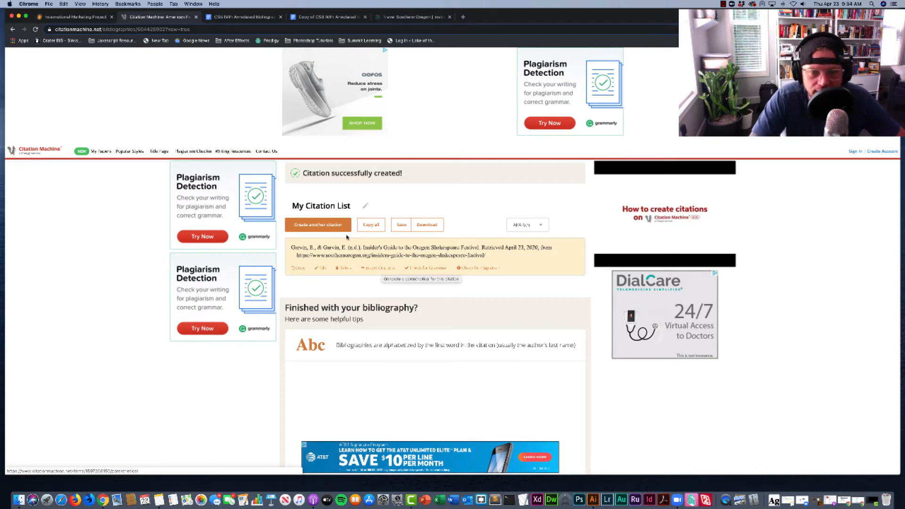
# Create the article's in-text parenthetical citation with the year 2019 and the duplicate contributor name removed
pyautogui.click(381, 268)
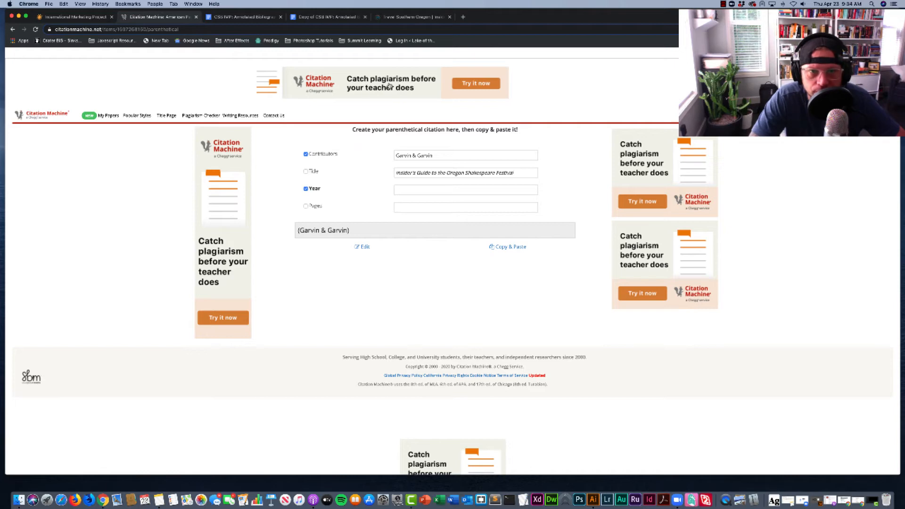
pyautogui.click(406, 191)
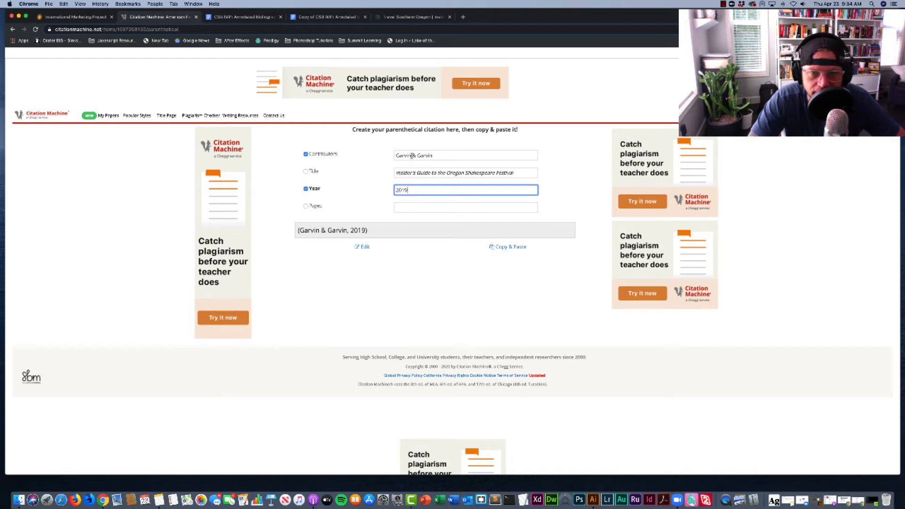
pyautogui.moveTo(412, 155); pyautogui.dragTo(441, 156)
pyautogui.press('BackSpace')
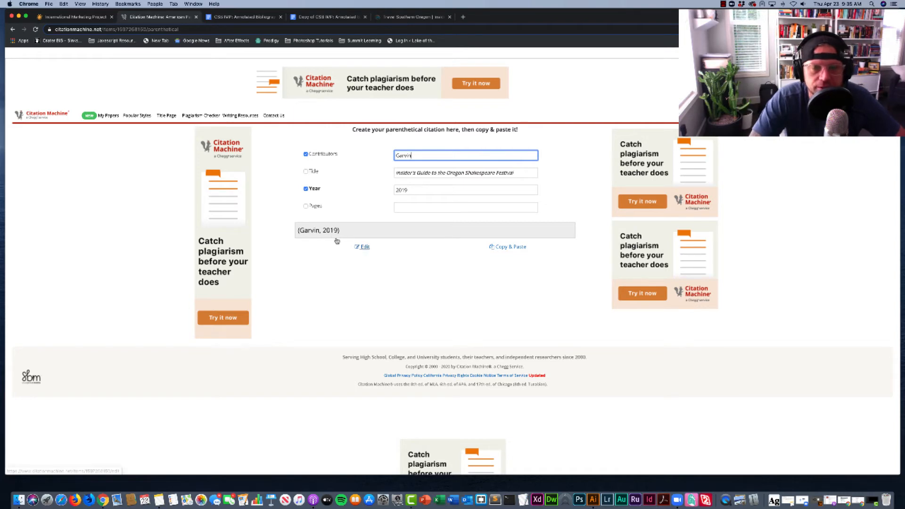
pyautogui.scroll(1, 377, 222)
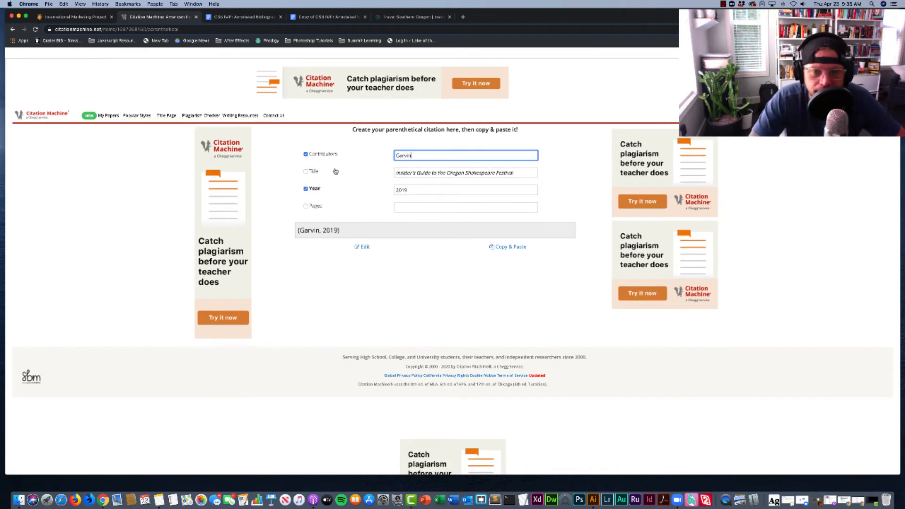
# Return to the citation list, open the Oregon Shakespeare Festival citation for editing and remove the duplicate author
pyautogui.click(12, 29)
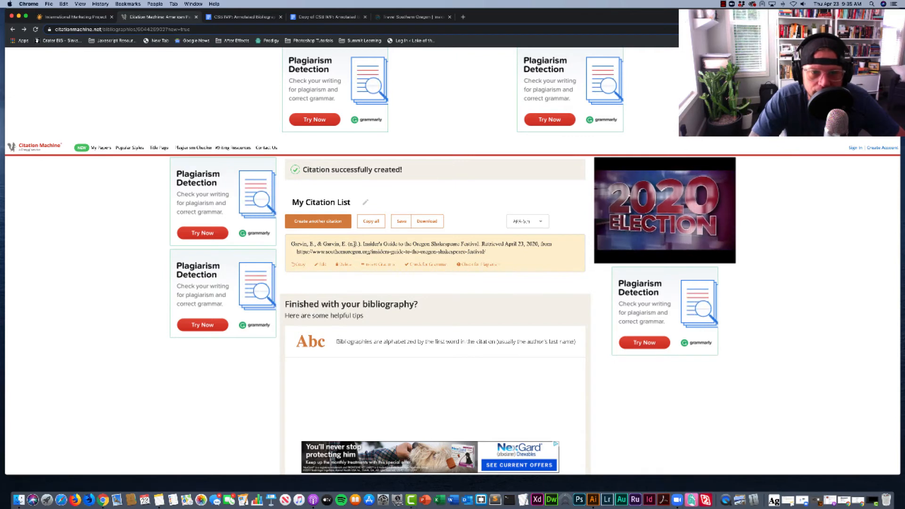
pyautogui.moveTo(317, 244); pyautogui.dragTo(360, 244)
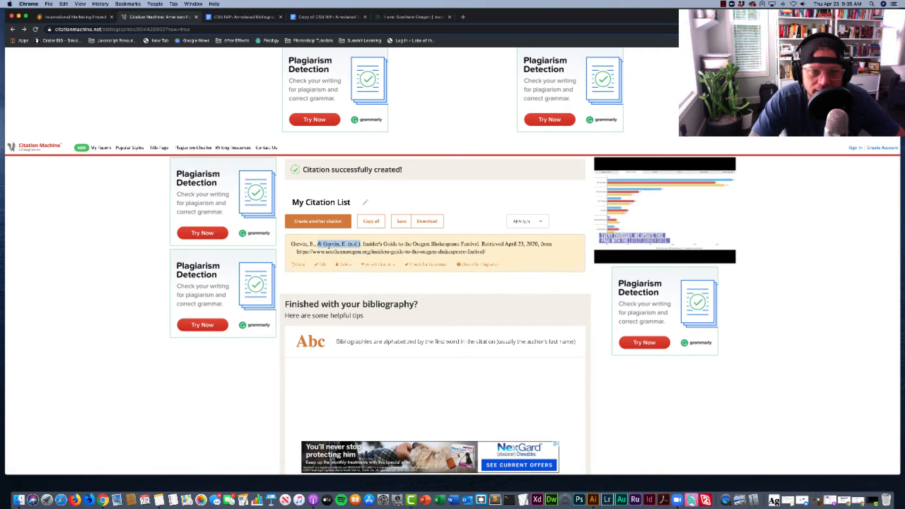
pyautogui.click(322, 265)
pyautogui.scroll(-4, 325, 273)
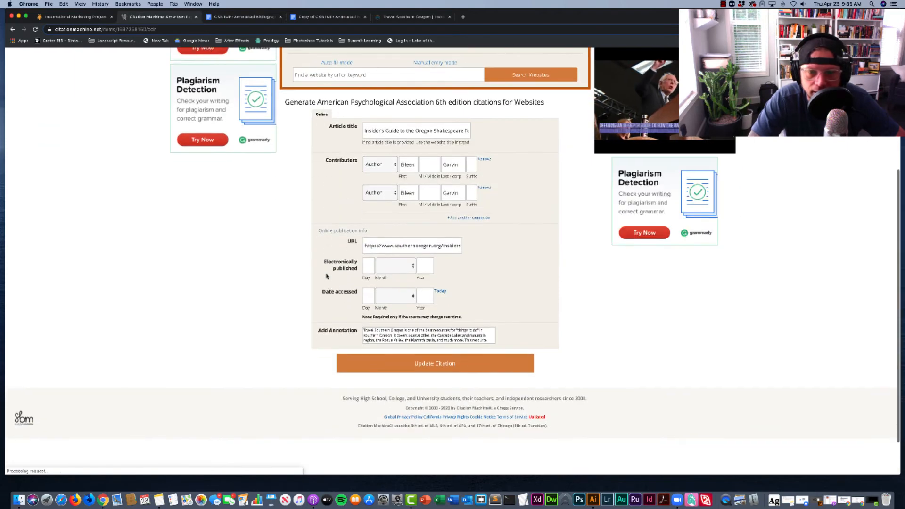
pyautogui.scroll(2, 327, 276)
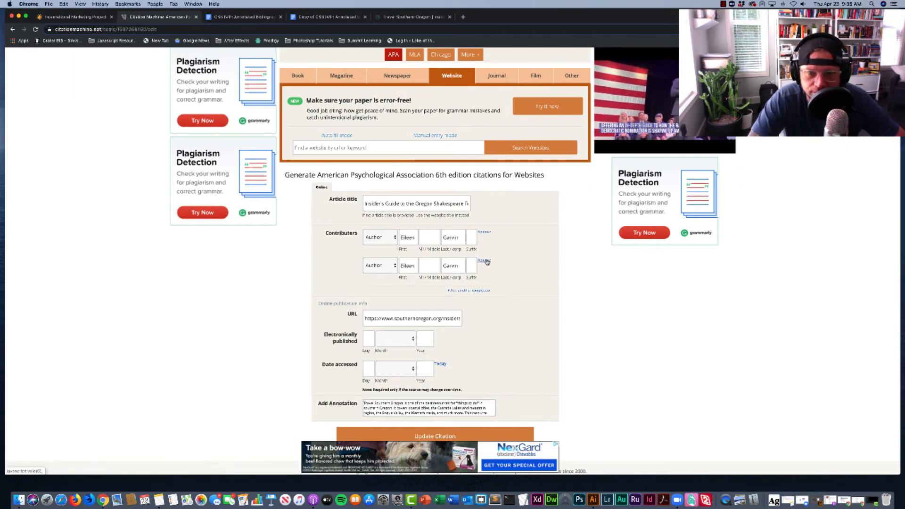
pyautogui.click(486, 262)
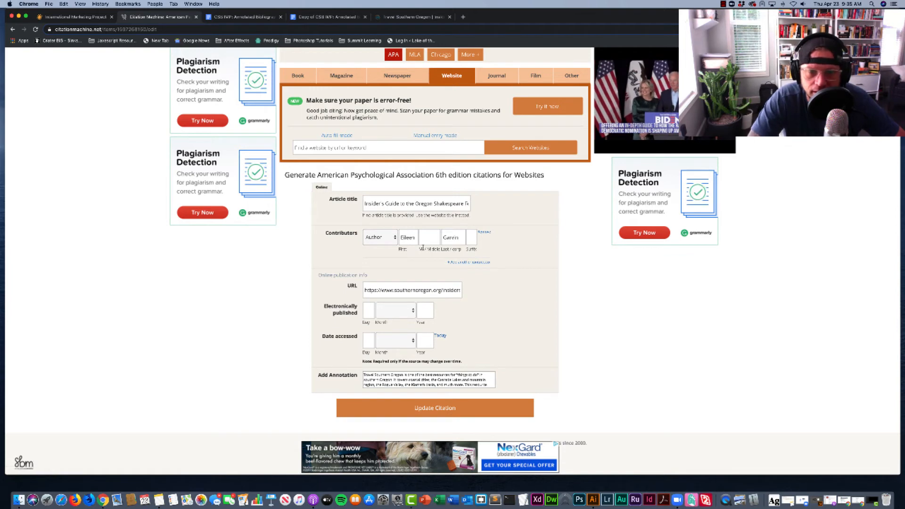
# Set the date accessed to today, 23 April 2020, and update the citation
pyautogui.scroll(-2, 423, 248)
pyautogui.scroll(-3, 401, 339)
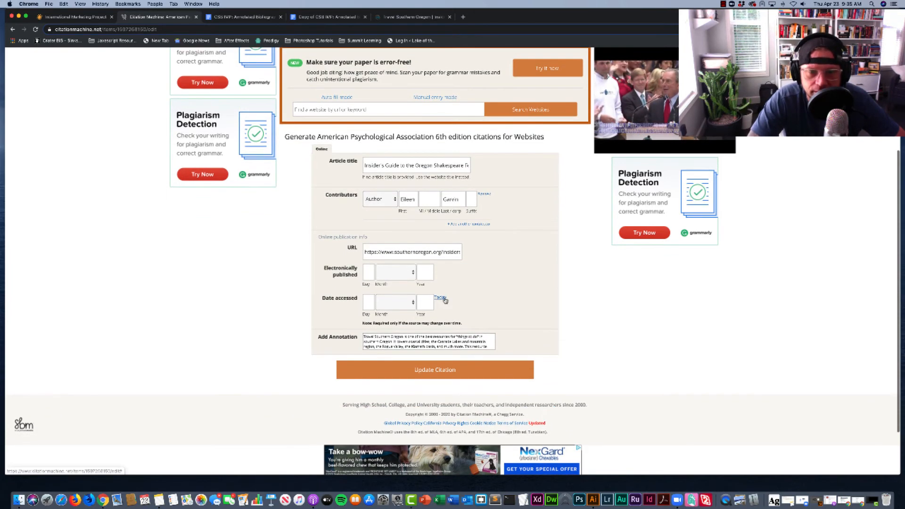
pyautogui.scroll(-1, 401, 340)
pyautogui.click(399, 344)
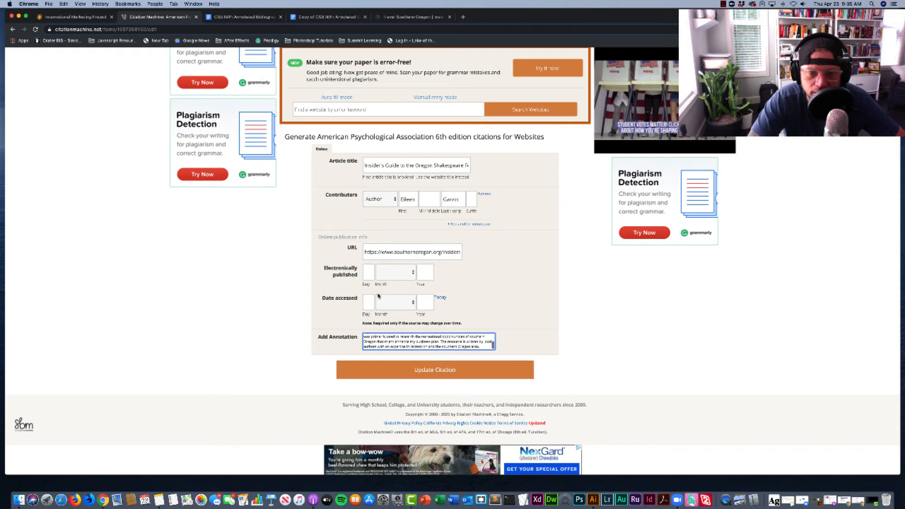
pyautogui.click(440, 299)
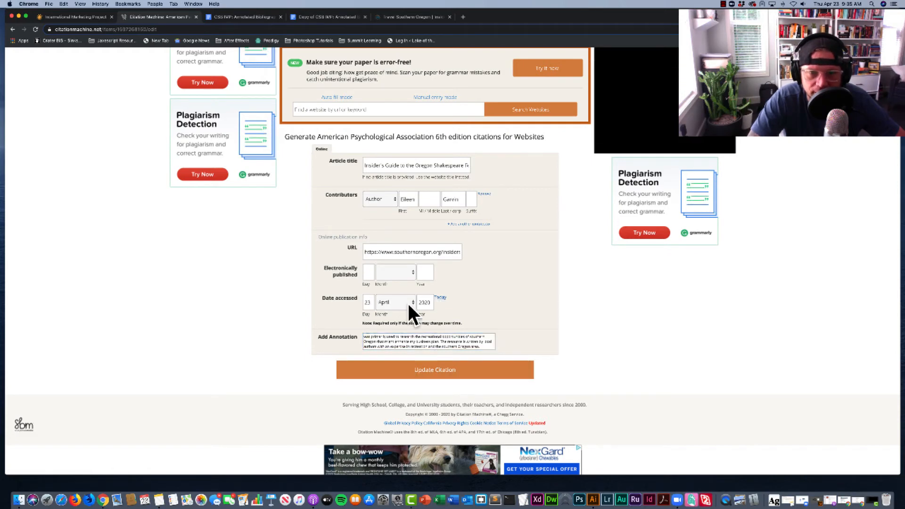
pyautogui.scroll(-2, 432, 333)
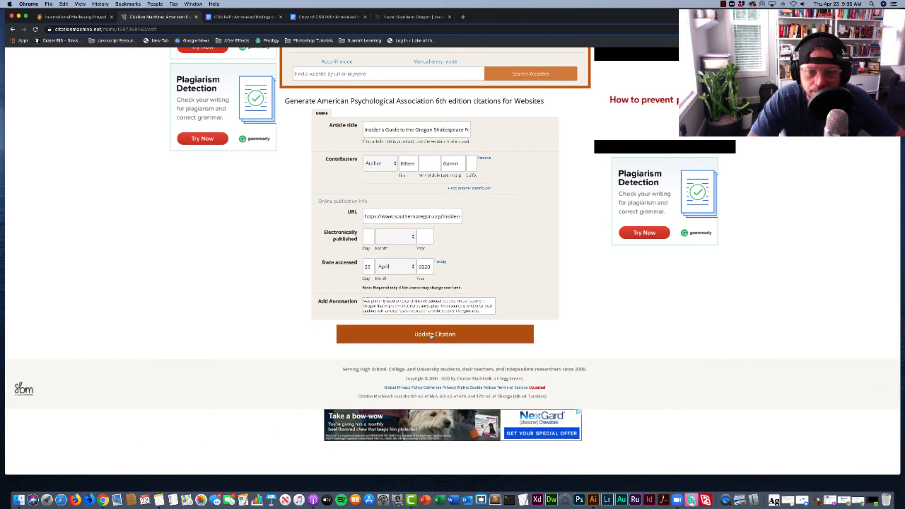
pyautogui.click(431, 335)
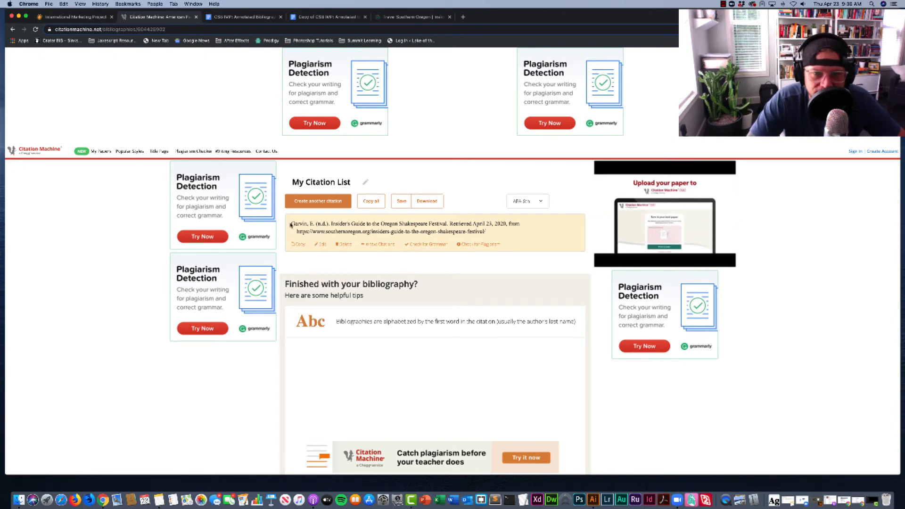
# Copy the updated citation and the whole citation list to the clipboard, and return to the copied Annotated Bibliography document
pyautogui.click(299, 245)
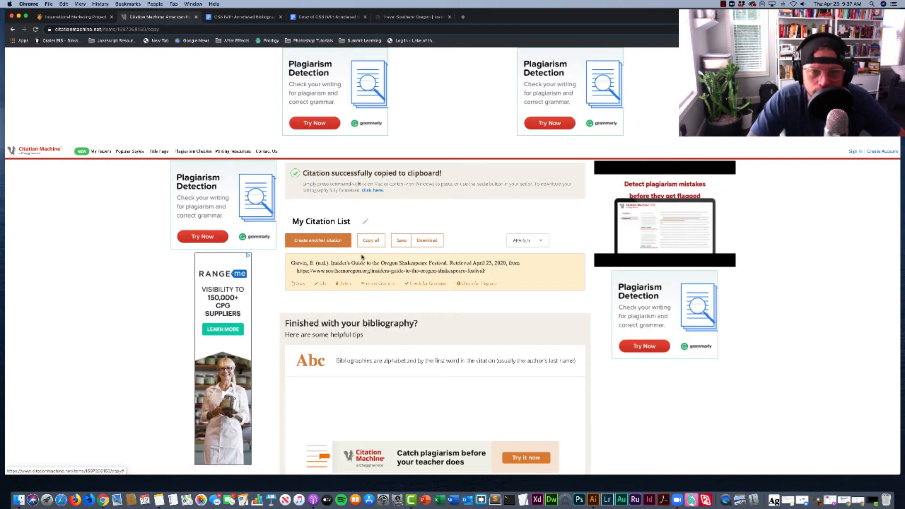
pyautogui.click(371, 241)
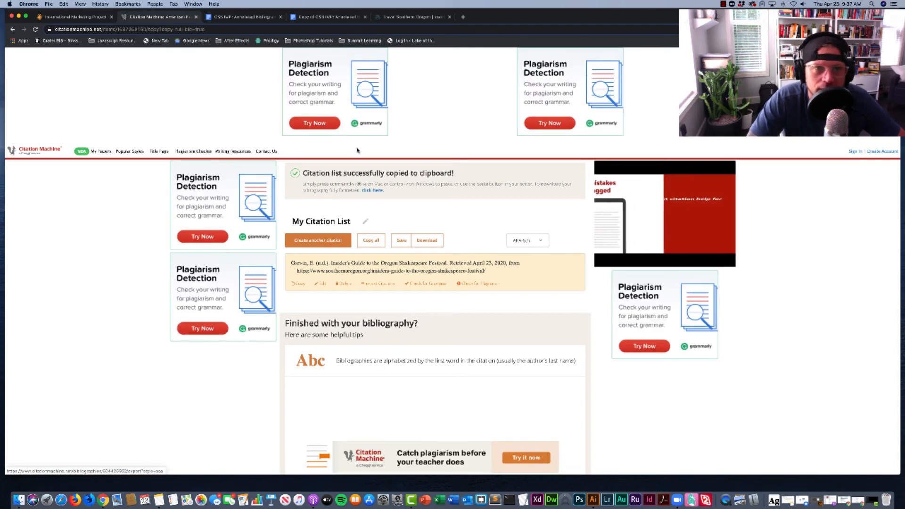
pyautogui.click(336, 18)
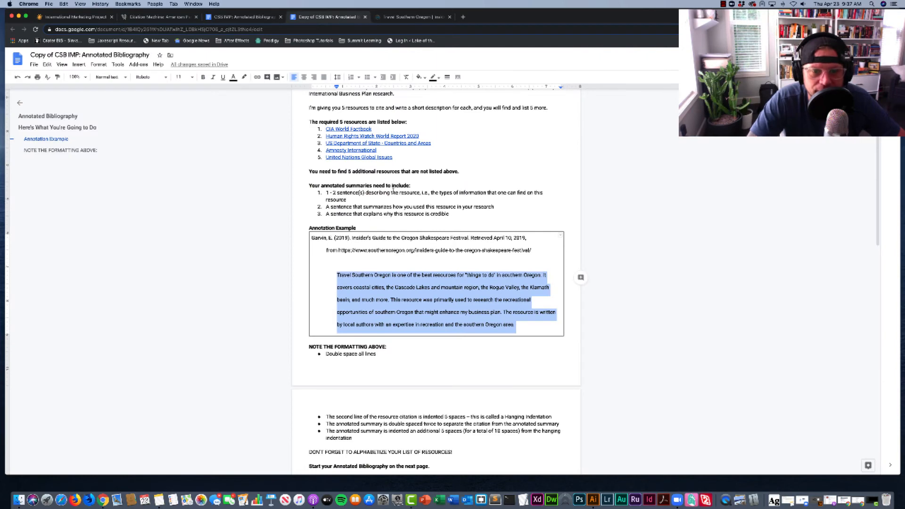
# Paste the copied Oregon Shakespeare Festival citation below the line "Start your Annotated Bibliography on the next page."
pyautogui.scroll(-6, 393, 190)
pyautogui.click(336, 218)
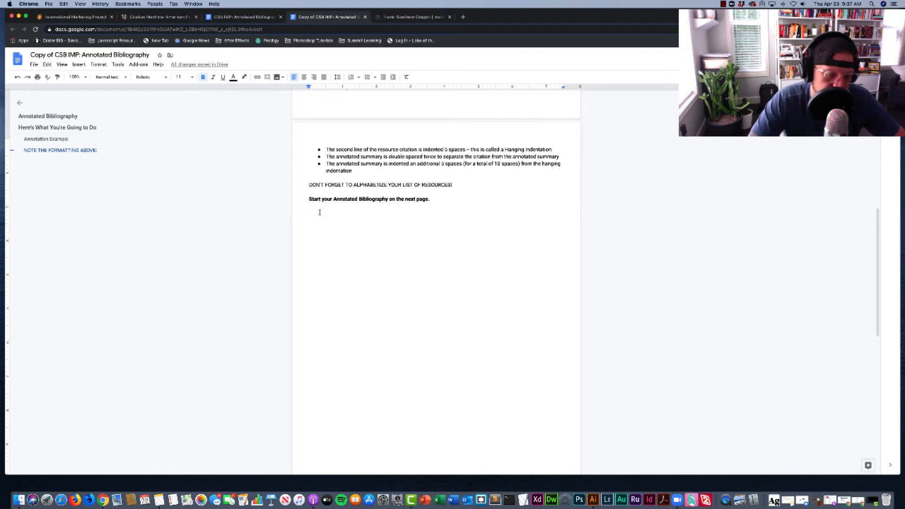
pyautogui.press('super+v')
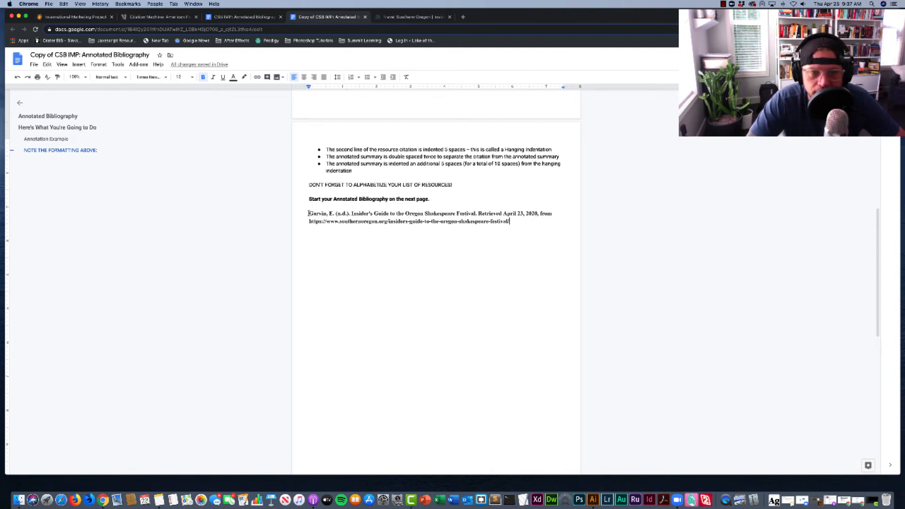
# Remove the bold formatting from the pasted citation and set its line spacing to Double
pyautogui.moveTo(309, 213); pyautogui.dragTo(511, 223)
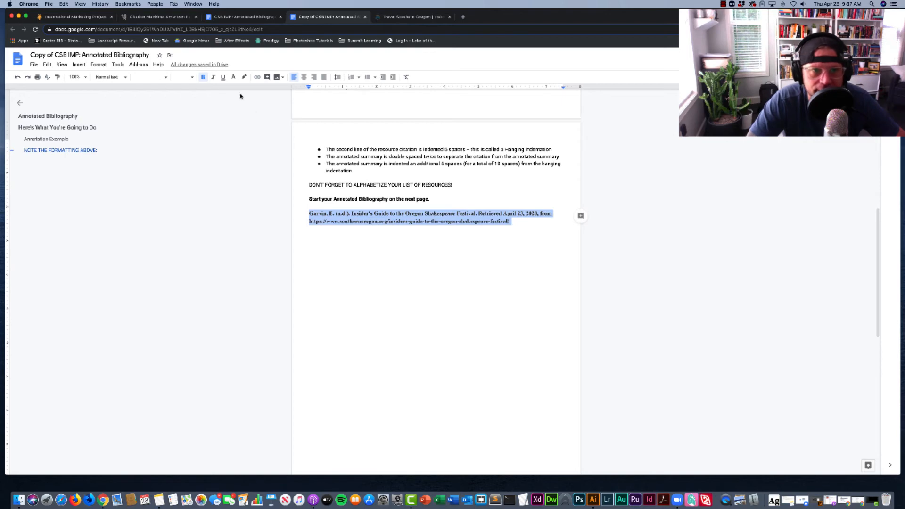
pyautogui.click(203, 78)
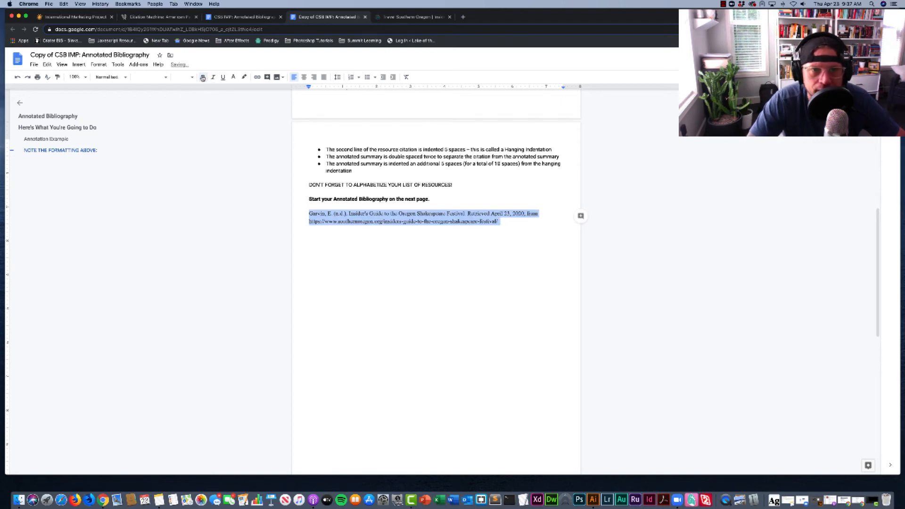
pyautogui.click(338, 78)
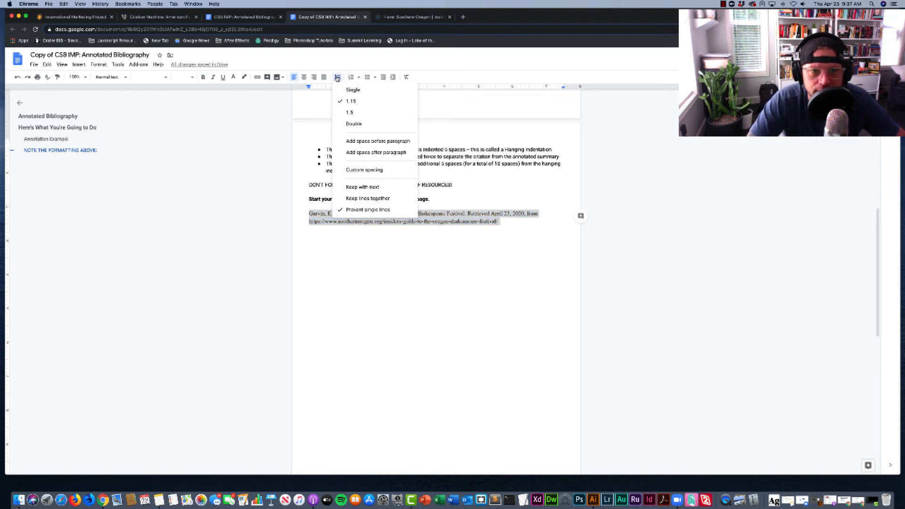
pyautogui.click(348, 124)
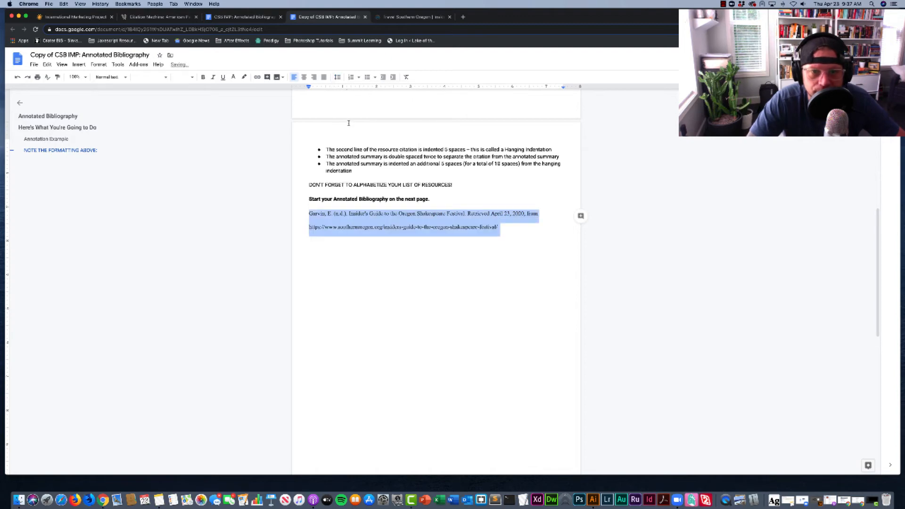
pyautogui.click(309, 227)
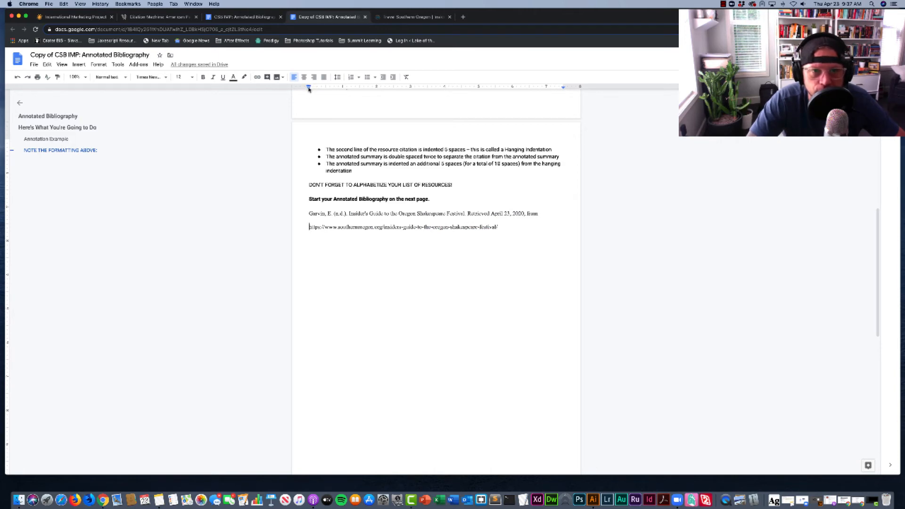
pyautogui.moveTo(309, 88); pyautogui.dragTo(324, 90)
pyautogui.press('super+z')
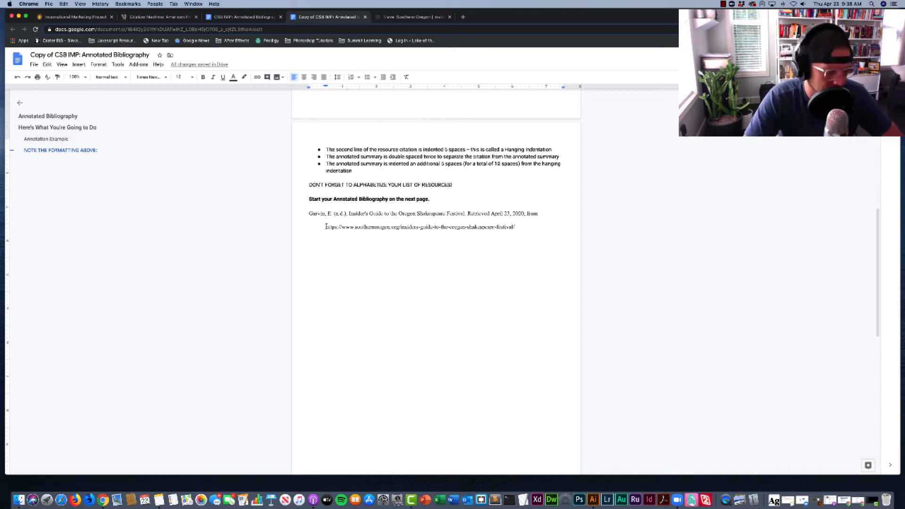
pyautogui.press('BackSpace')
pyautogui.press('BackSpace')
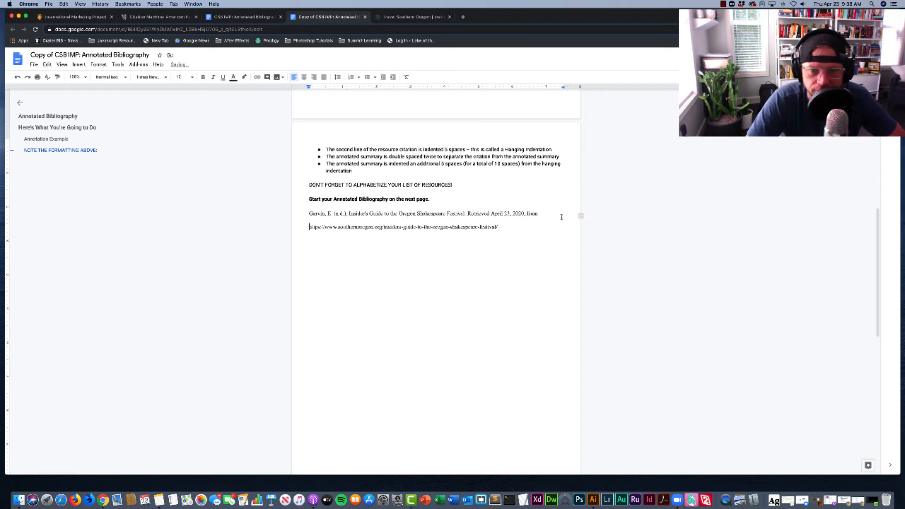
pyautogui.click(580, 215)
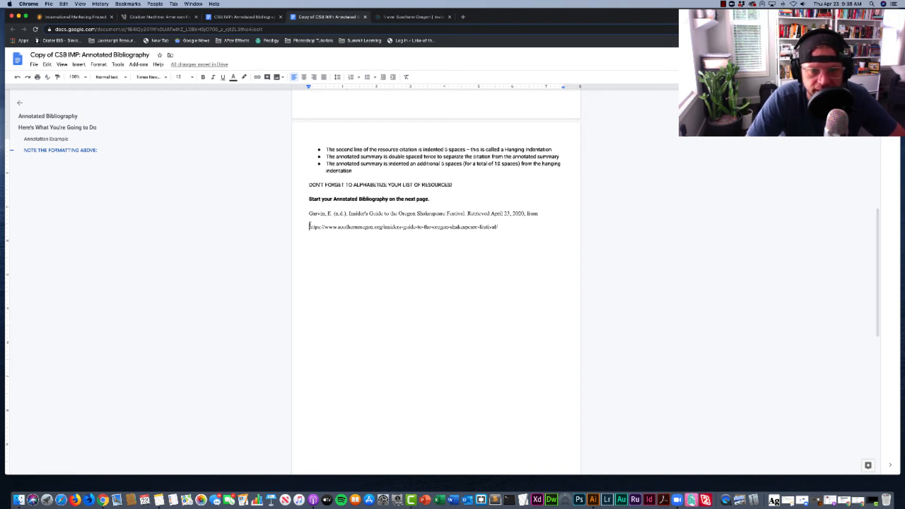
# Set the first line indent of the citation's URL line to about 0.5 inch
pyautogui.click(309, 226)
pyautogui.press('BackSpace')
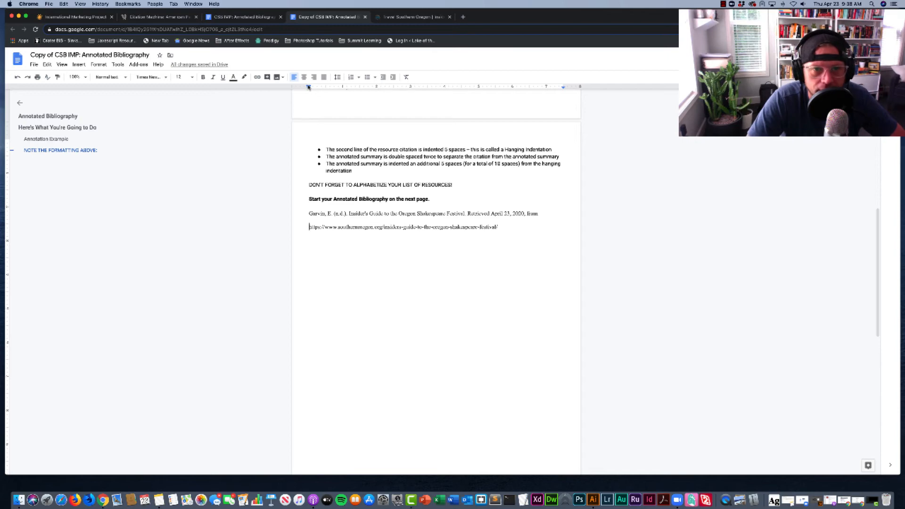
pyautogui.moveTo(308, 87); pyautogui.dragTo(326, 88)
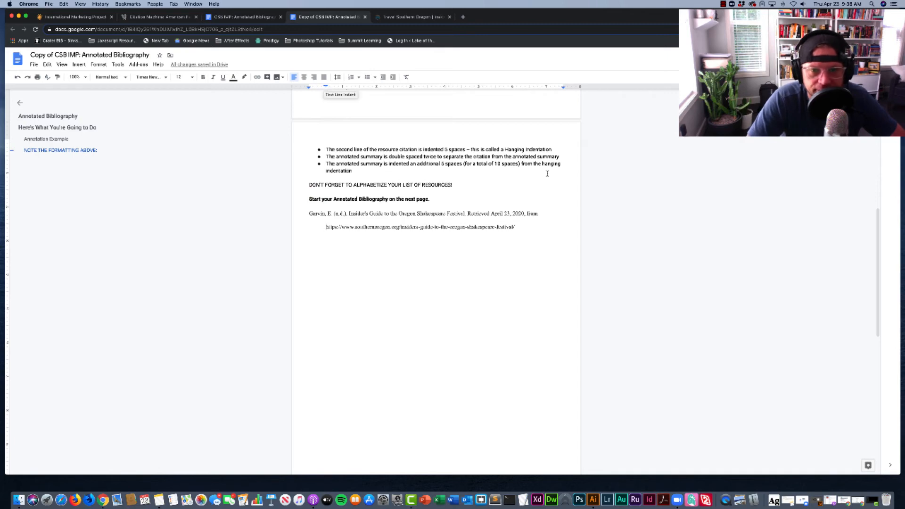
# Add a new line after the citation's URL and remove the automatic hyperlink from the URL
pyautogui.click(522, 226)
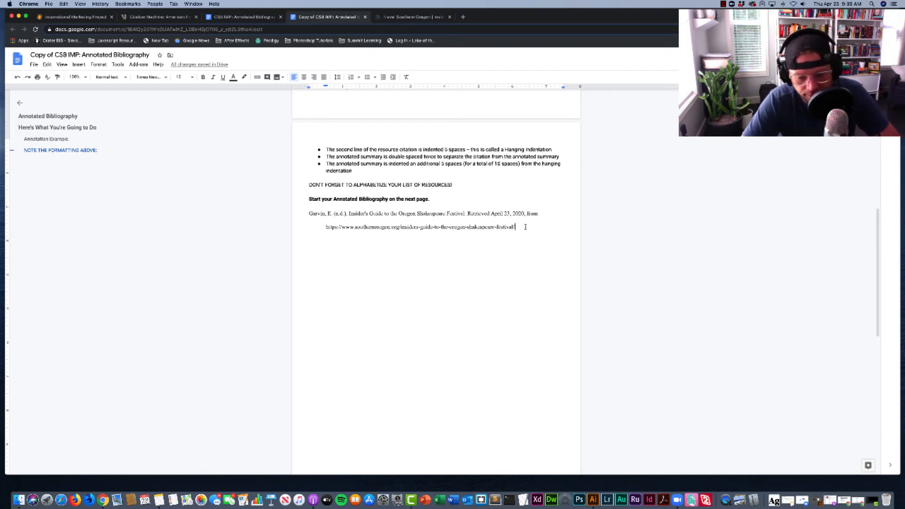
pyautogui.press('Return')
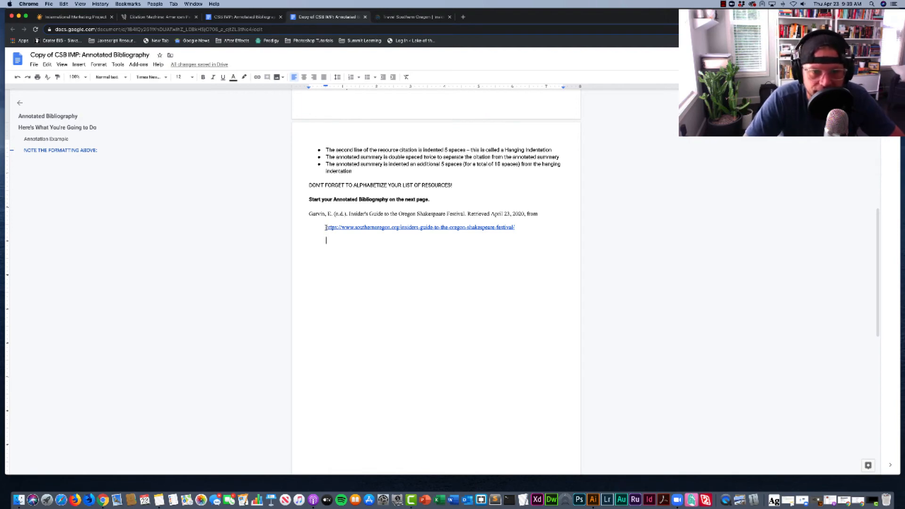
pyautogui.moveTo(325, 227); pyautogui.dragTo(514, 227)
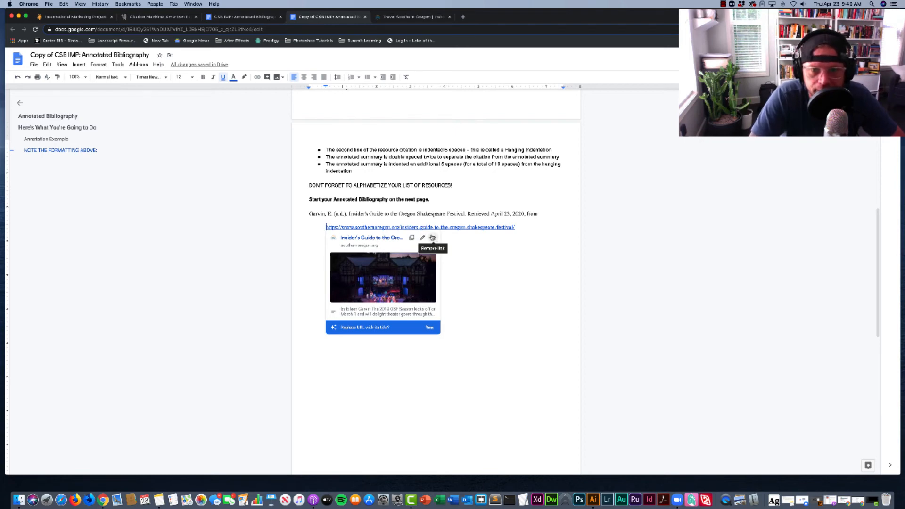
pyautogui.click(432, 237)
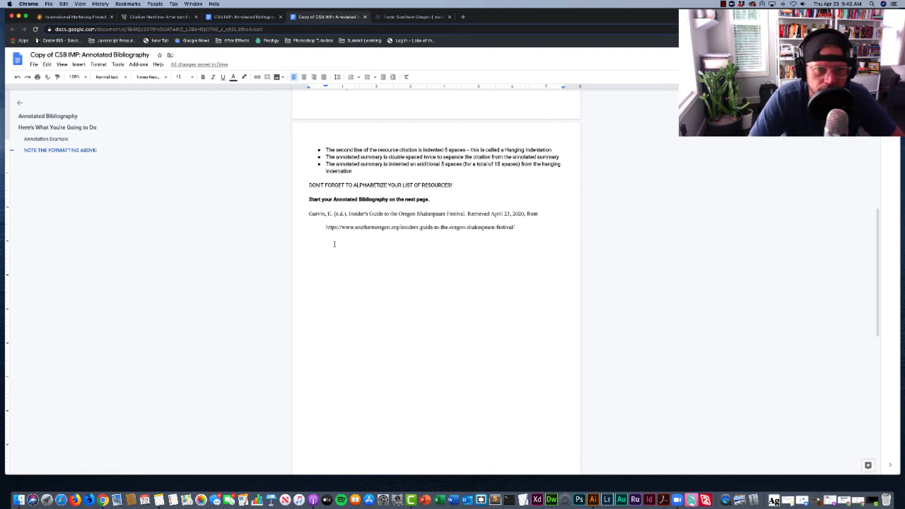
# Check the summary in the Annotation Example and set the left indent of the empty line below the URL to about 1 inch
pyautogui.scroll(5, 337, 244)
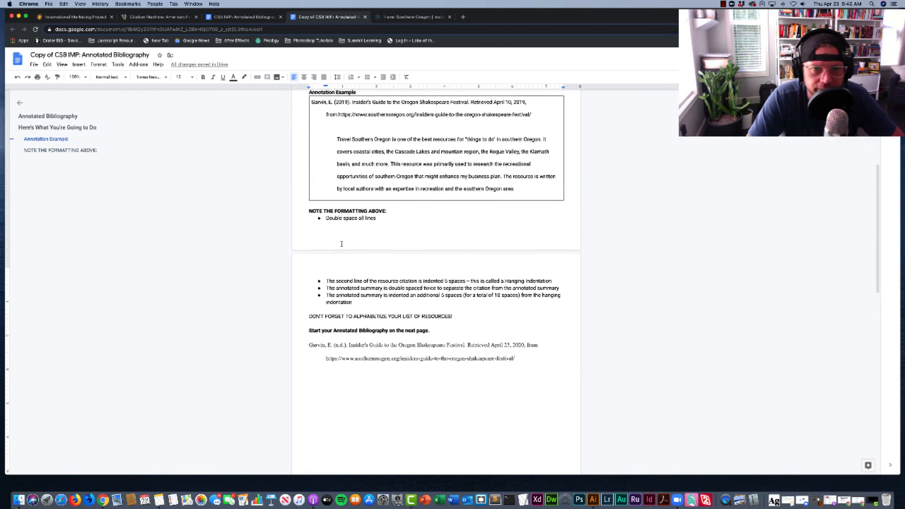
pyautogui.scroll(4, 342, 244)
pyautogui.scroll(-2, 341, 243)
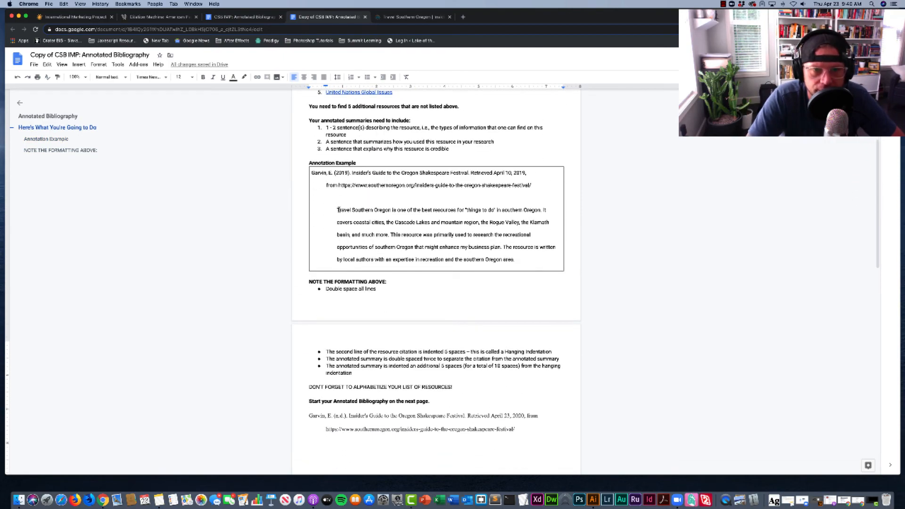
pyautogui.scroll(-5, 339, 212)
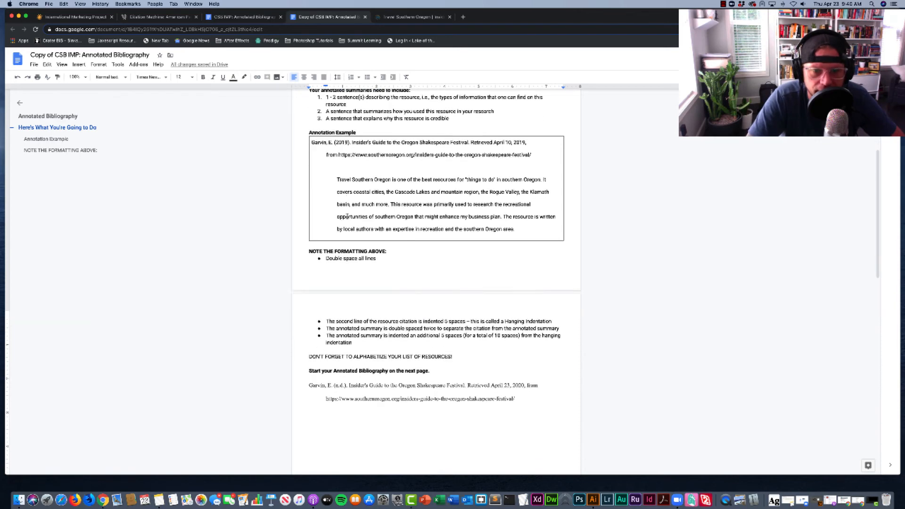
pyautogui.scroll(-1, 348, 217)
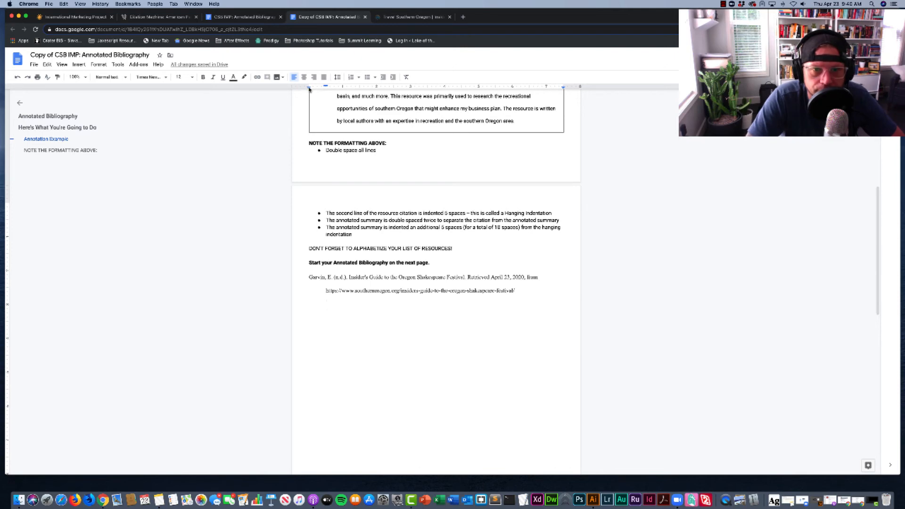
pyautogui.moveTo(310, 89); pyautogui.dragTo(342, 89)
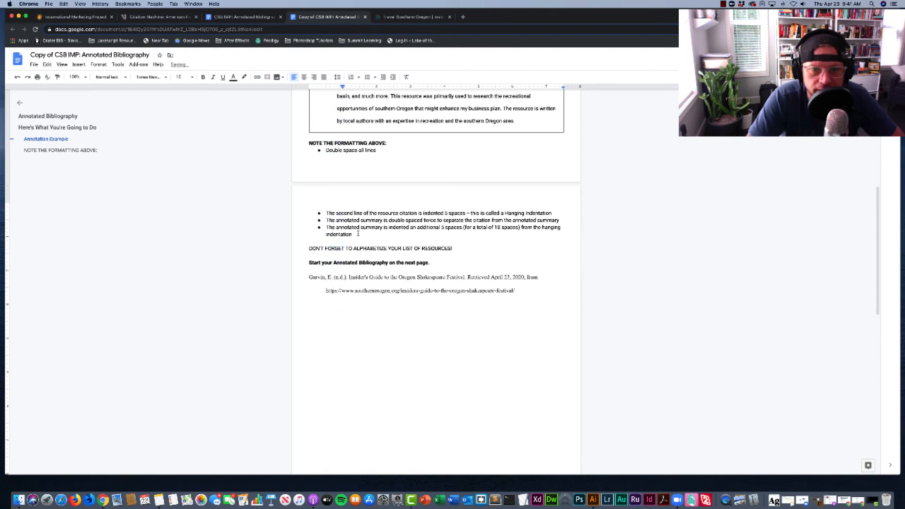
# Copy the Travel Southern Oregon summary from the Annotation Example and paste it on the line below the citation's URL
pyautogui.scroll(3, 343, 150)
pyautogui.moveTo(338, 149)
pyautogui.mouseDown()
pyautogui.moveTo(532, 178)
pyautogui.moveTo(519, 204)
pyautogui.mouseUp()
pyautogui.press('super+c')
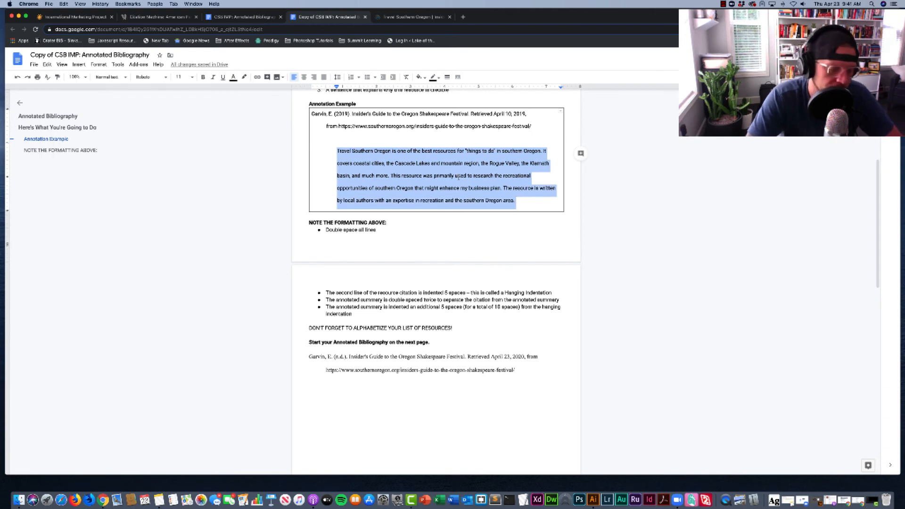
pyautogui.scroll(-4, 338, 247)
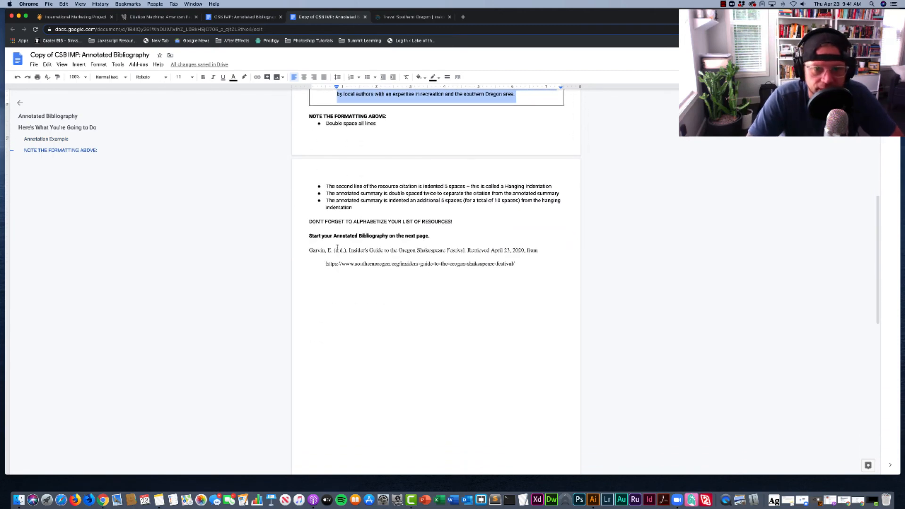
pyautogui.click(343, 279)
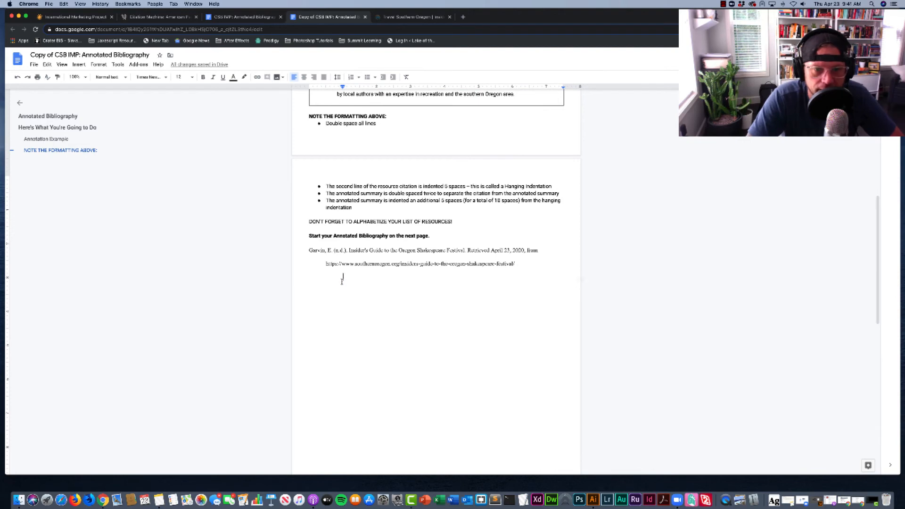
pyautogui.press('super+v')
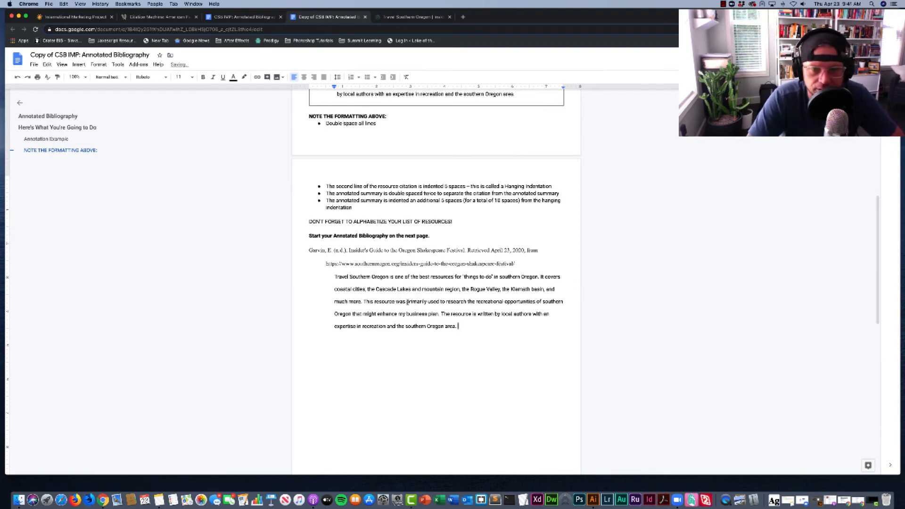
# Format the whole citation and its annotated summary in Times New Roman, size 12
pyautogui.moveTo(471, 332); pyautogui.dragTo(309, 250)
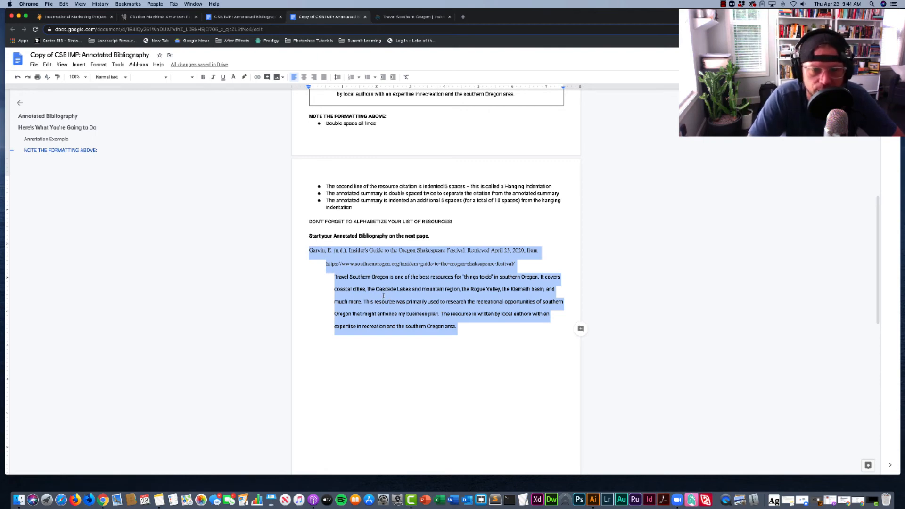
pyautogui.click(166, 79)
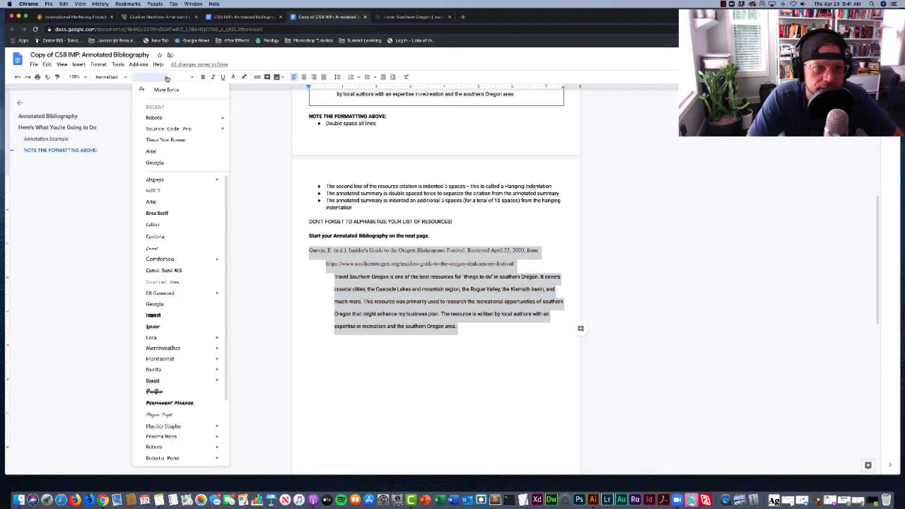
pyautogui.click(165, 139)
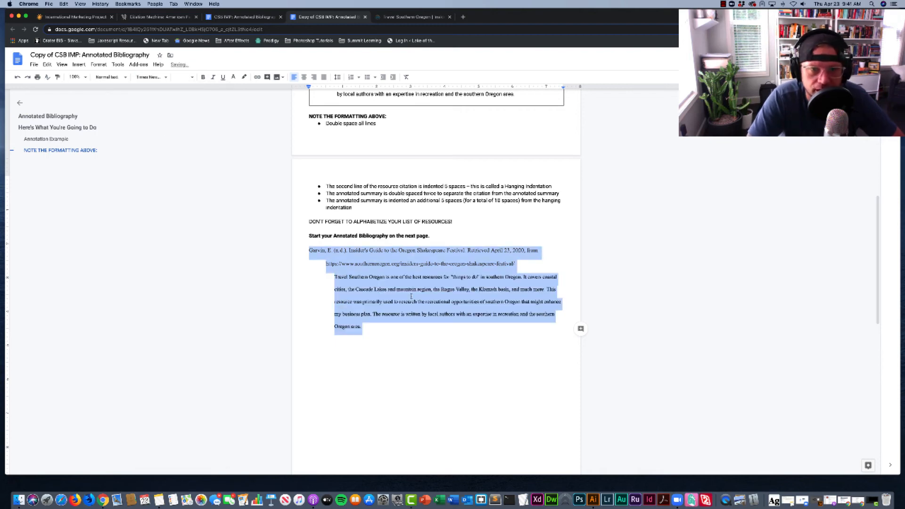
pyautogui.click(182, 77)
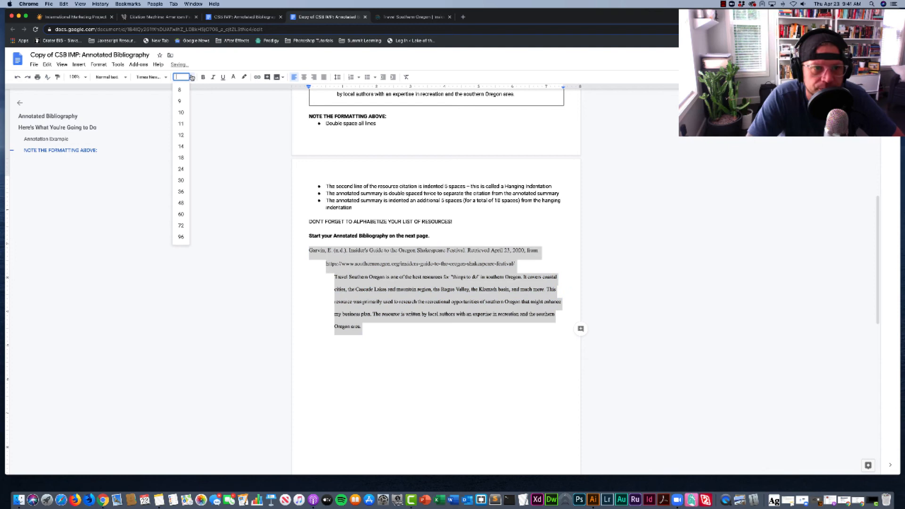
pyautogui.click(181, 135)
pyautogui.click(420, 299)
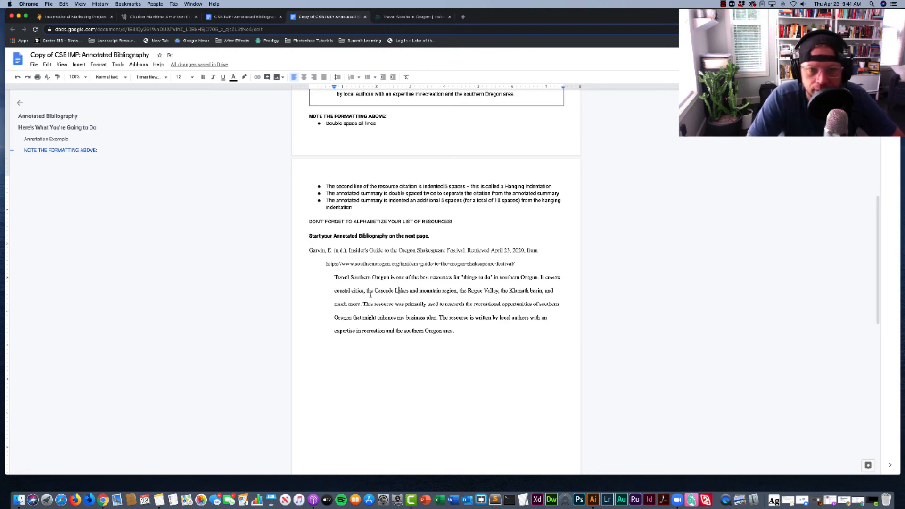
# Add a new line after the annotated summary and reset its left indent to the page margin at 0
pyautogui.scroll(4, 370, 295)
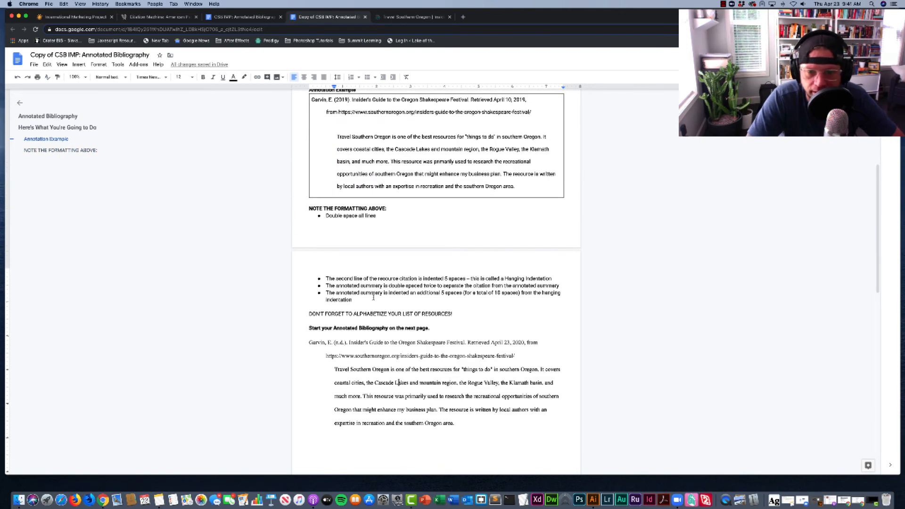
pyautogui.scroll(-3, 373, 297)
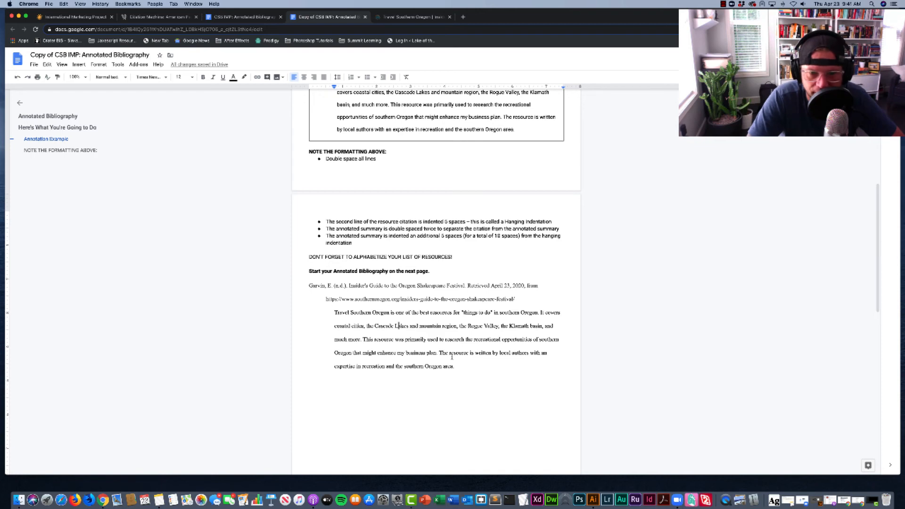
pyautogui.click(462, 367)
pyautogui.scroll(-5, 461, 304)
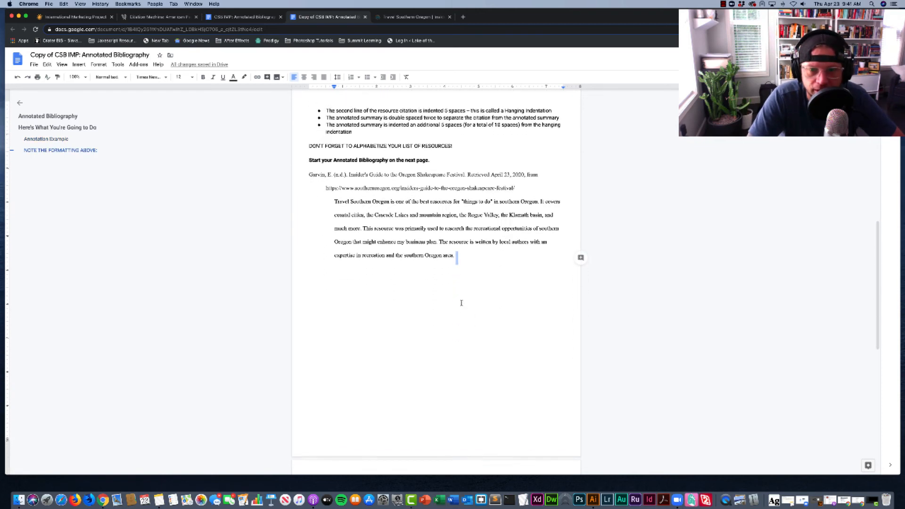
pyautogui.scroll(1, 461, 303)
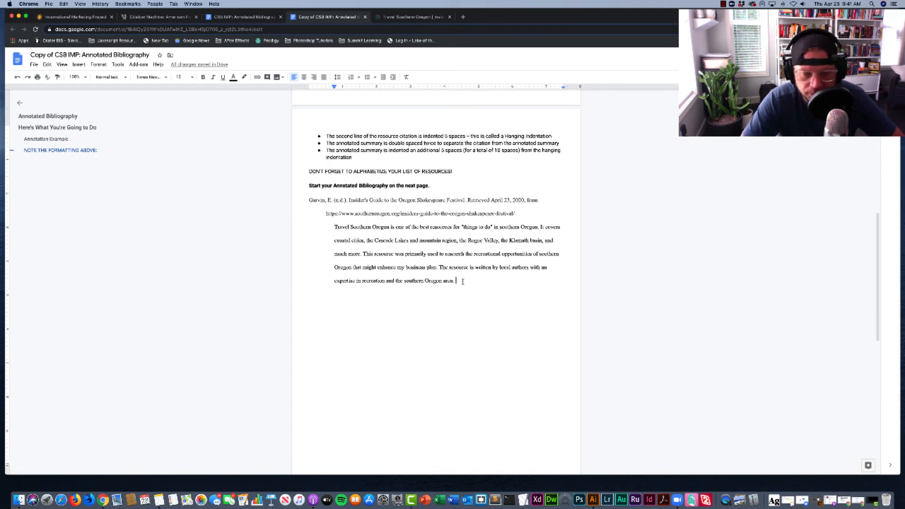
pyautogui.press('Return')
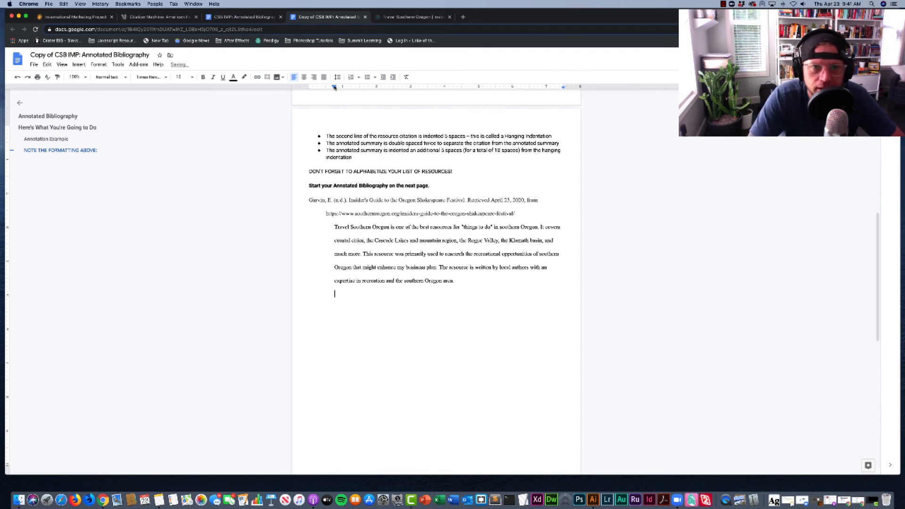
pyautogui.moveTo(334, 87); pyautogui.dragTo(308, 91)
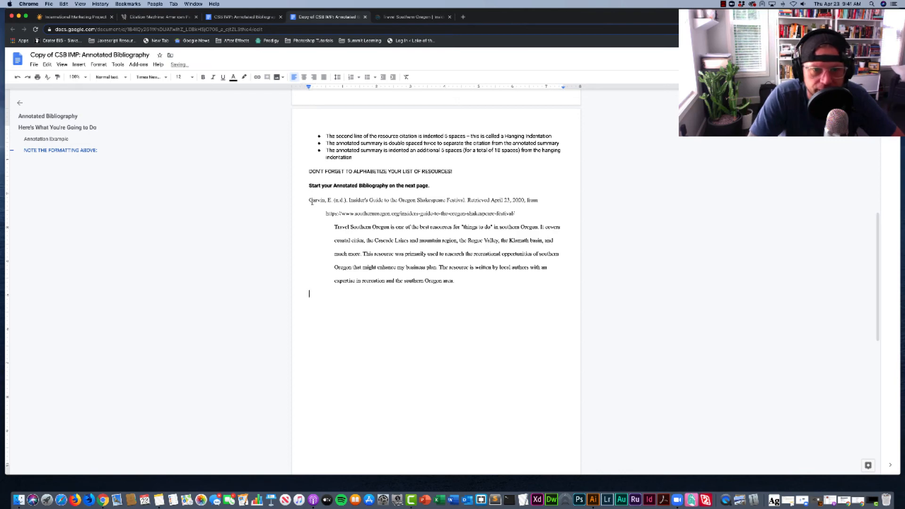
# Copy the first citation with its URL, without the summary, and paste it on the new line below the summary
pyautogui.moveTo(309, 199); pyautogui.dragTo(348, 204)
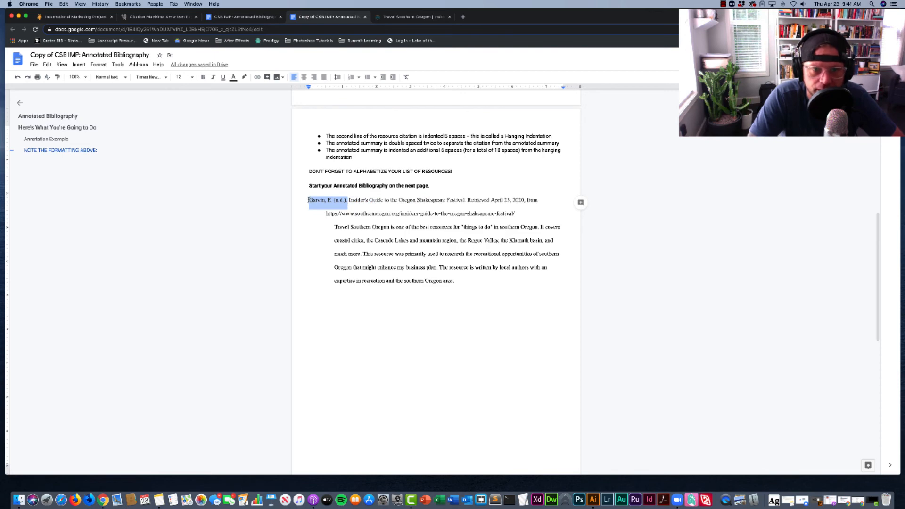
pyautogui.click(323, 305)
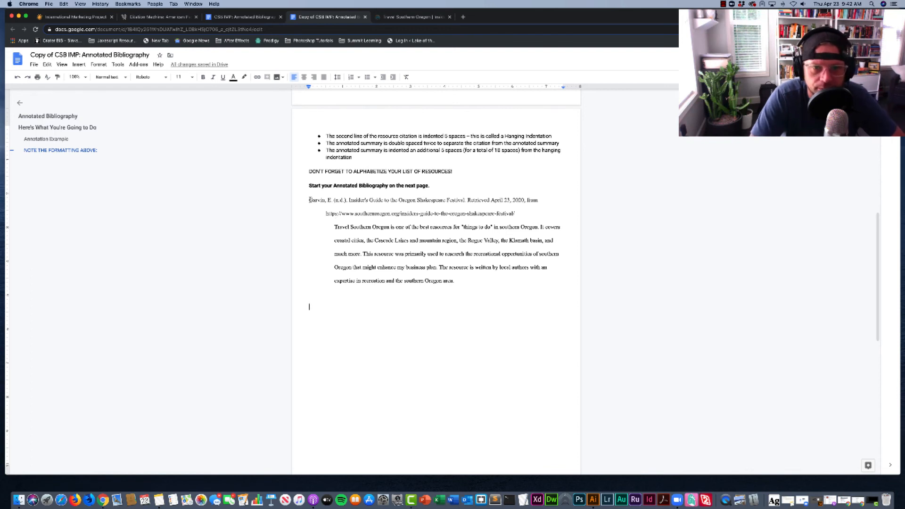
pyautogui.moveTo(309, 200); pyautogui.dragTo(528, 212)
pyautogui.press('super+c')
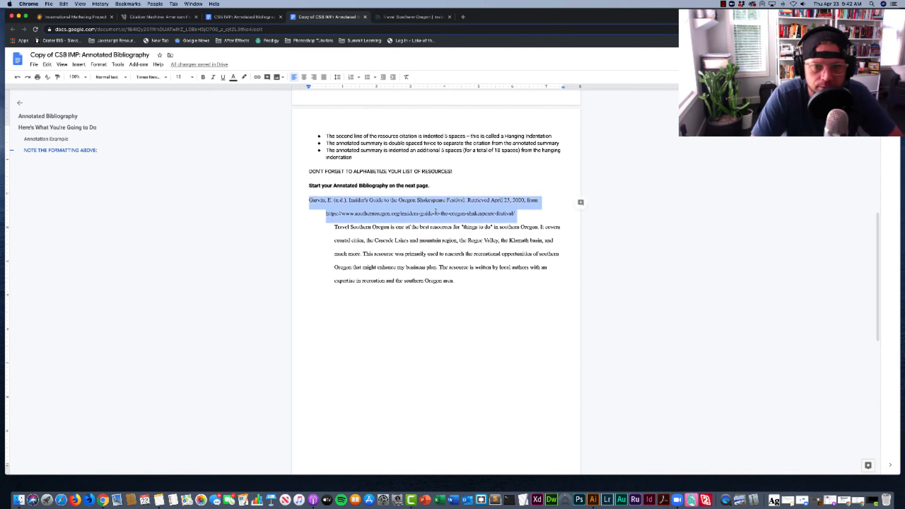
pyautogui.click(330, 300)
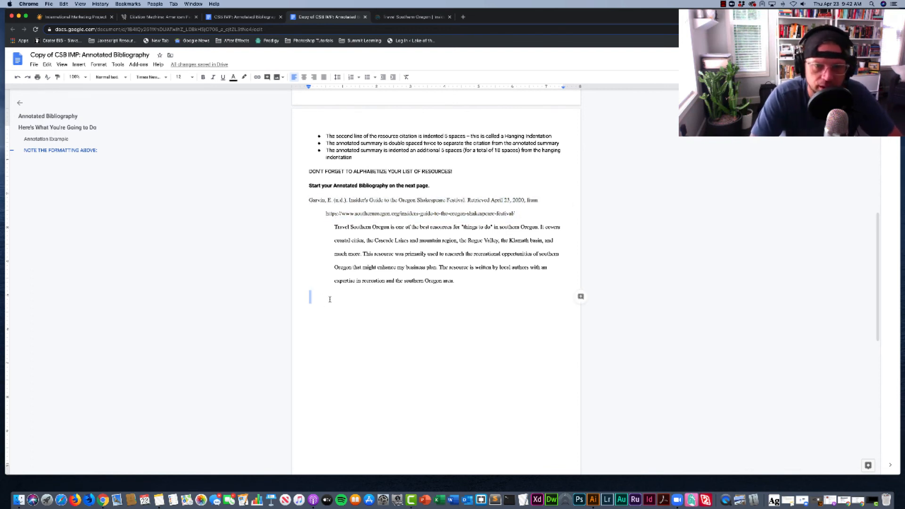
pyautogui.press('super+v')
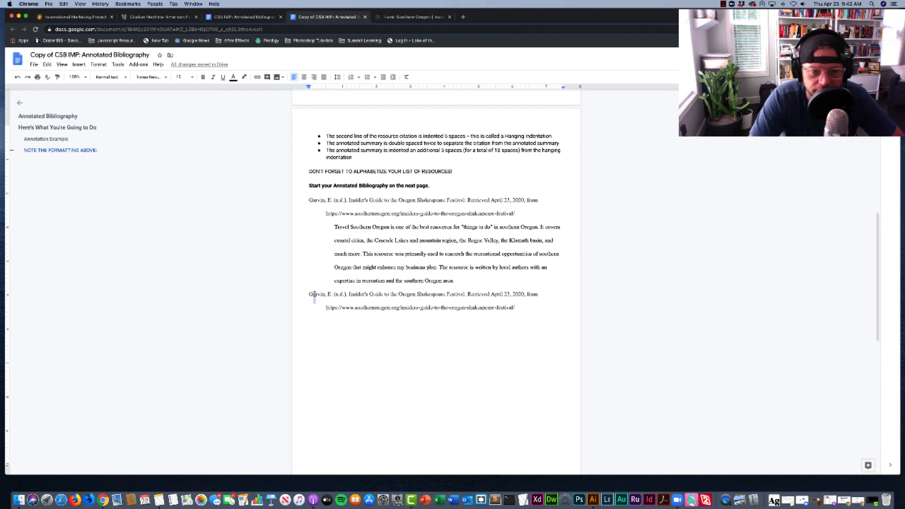
# Review the pasted citation's hanging indent, the formatting notes above it and the required resources at the document's start
pyautogui.moveTo(309, 295); pyautogui.dragTo(382, 294)
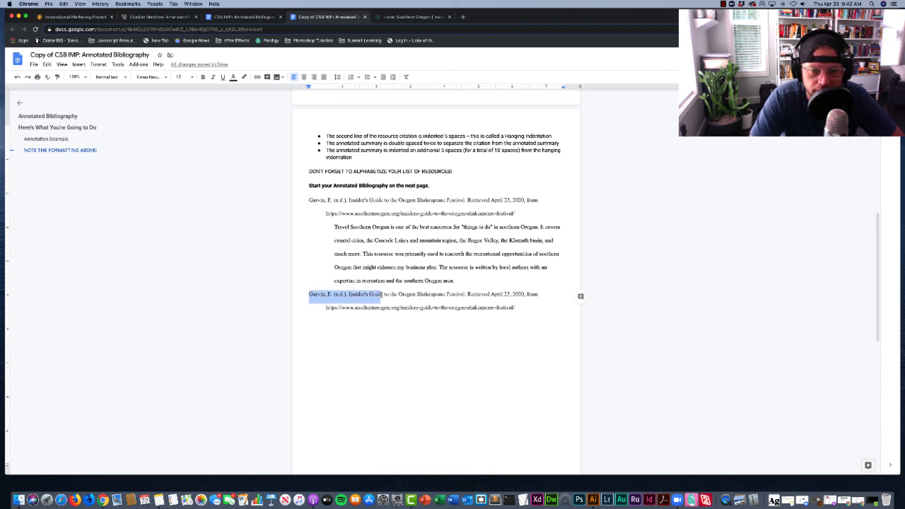
pyautogui.click(325, 308)
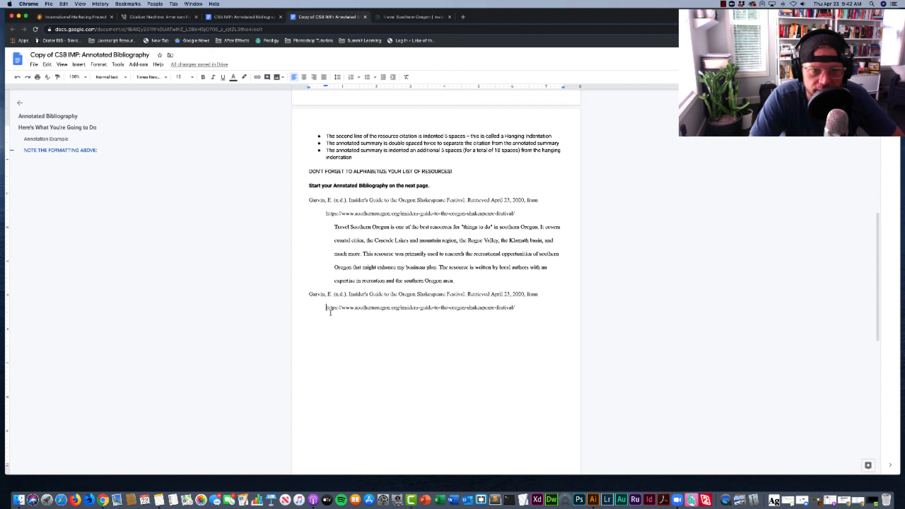
pyautogui.scroll(3, 330, 321)
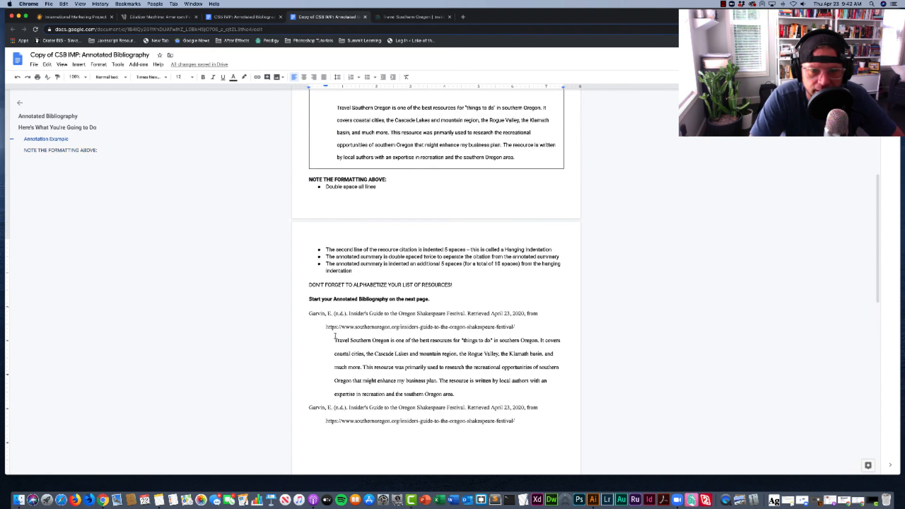
pyautogui.scroll(-2, 333, 341)
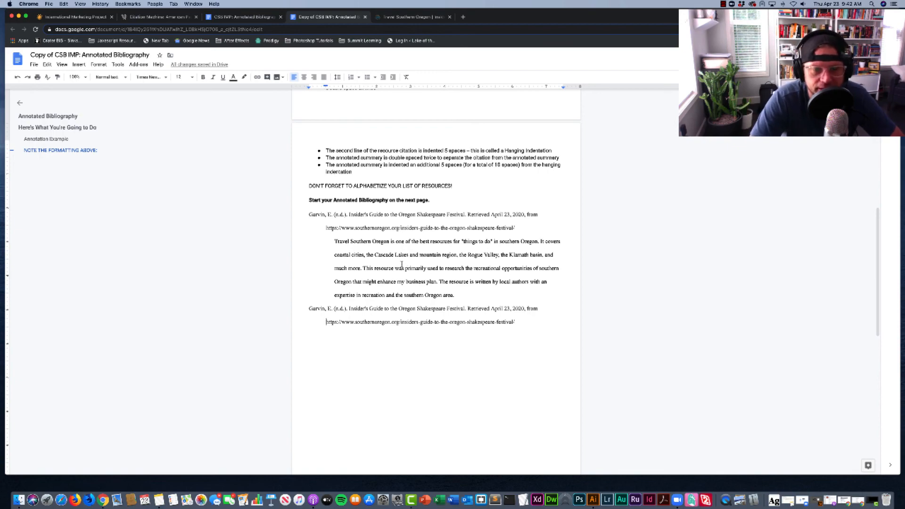
pyautogui.scroll(15, 403, 278)
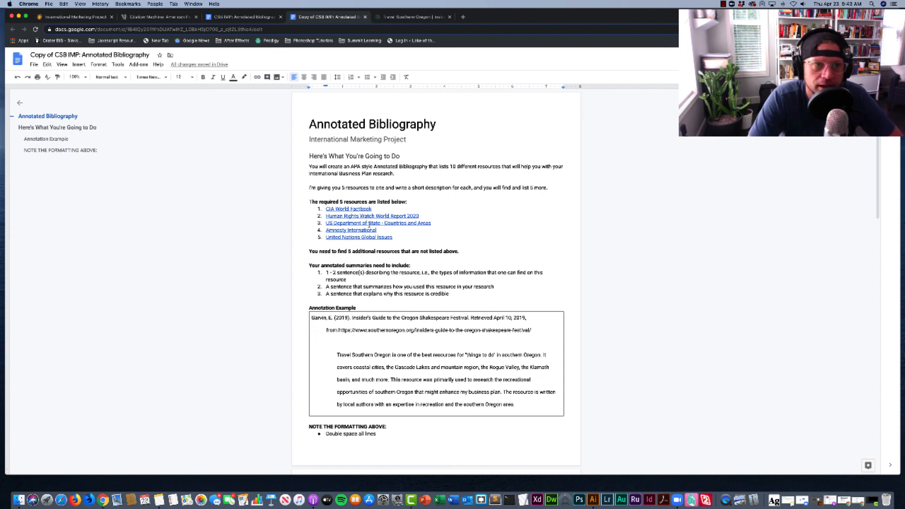
# Switch to the International Marketing Project page and look over its section list beside the Annotated Bibliography instructions
pyautogui.click(57, 17)
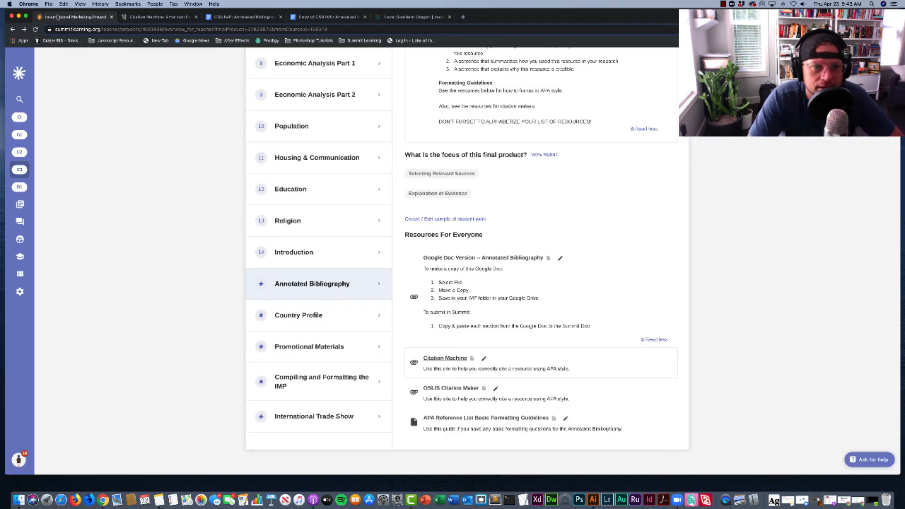
pyautogui.scroll(5, 287, 226)
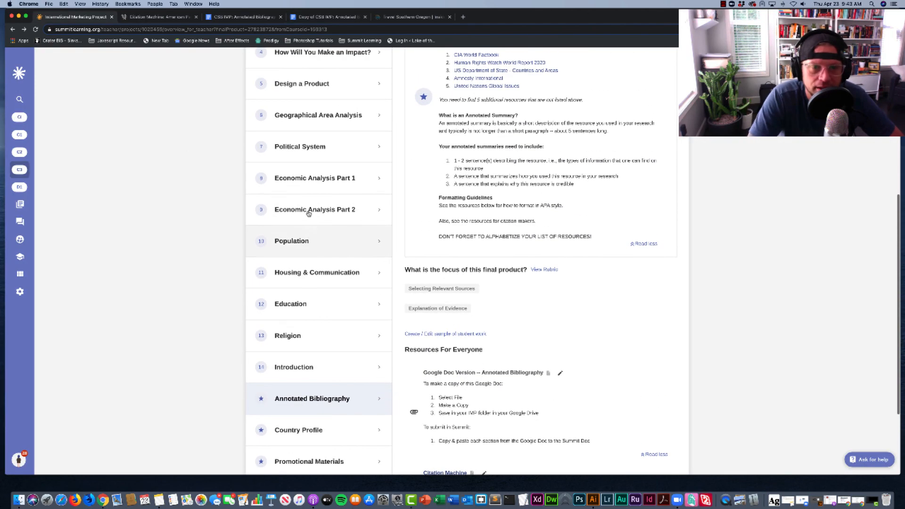
pyautogui.scroll(-2, 313, 245)
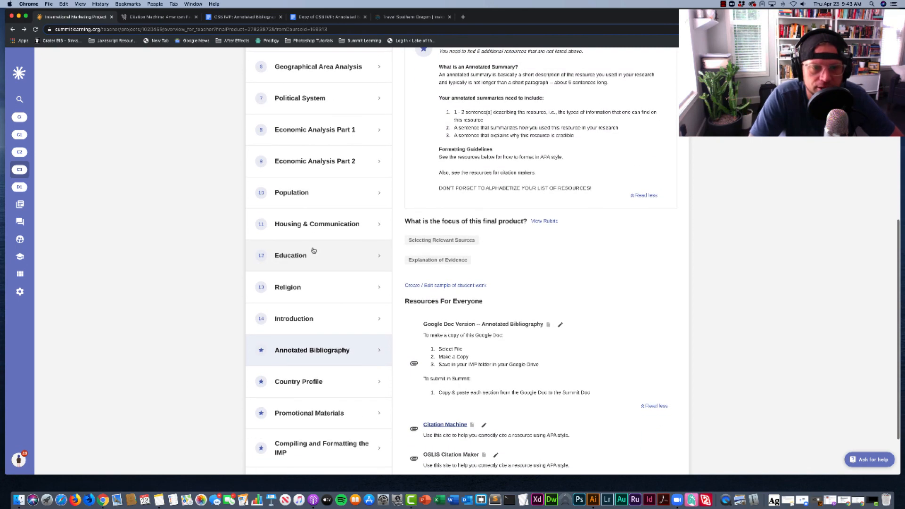
pyautogui.scroll(3, 314, 250)
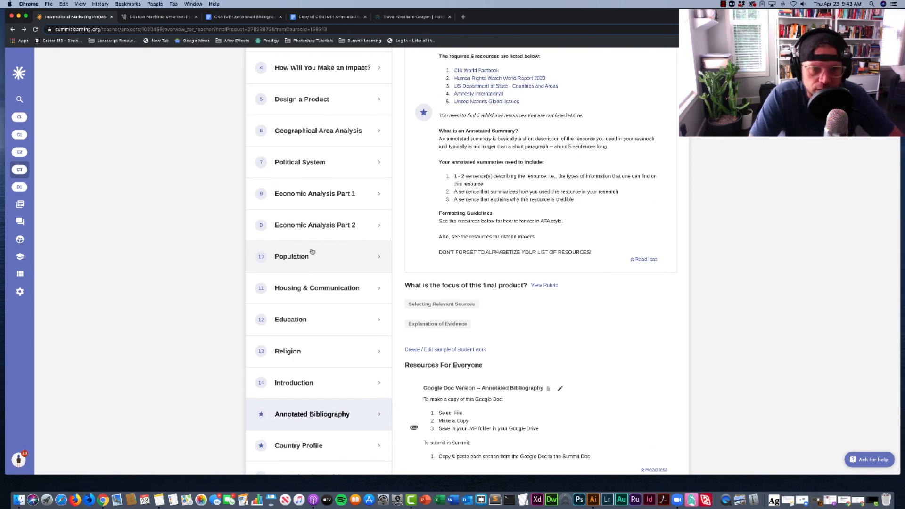
pyautogui.scroll(-1, 314, 255)
pyautogui.scroll(-1, 313, 255)
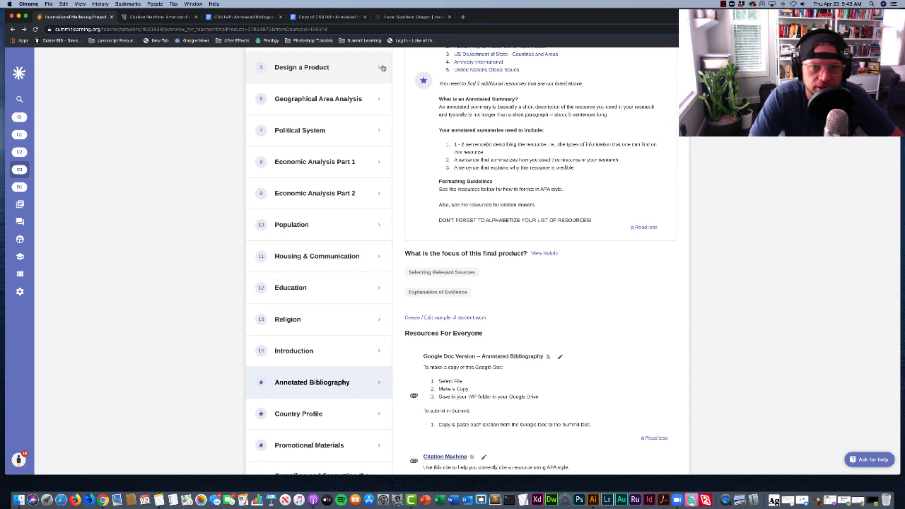
# Search Google for "argentina population statistics" in a new browser tab
pyautogui.click(464, 17)
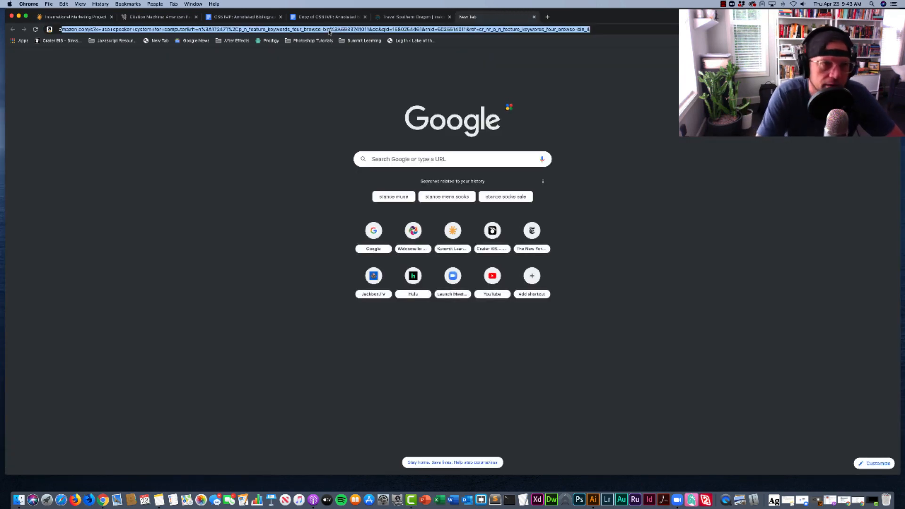
pyautogui.write('argetn')
pyautogui.press('BackSpace')
pyautogui.press('BackSpace')
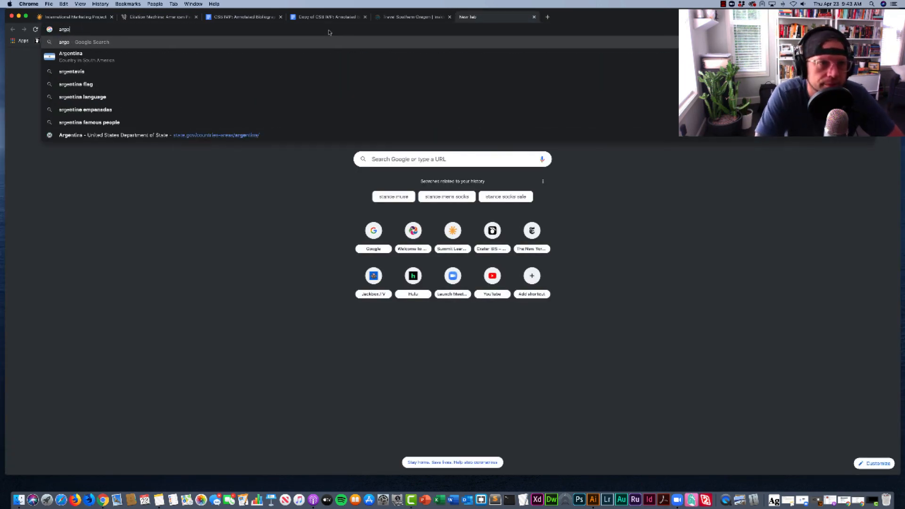
pyautogui.write('ntina po')
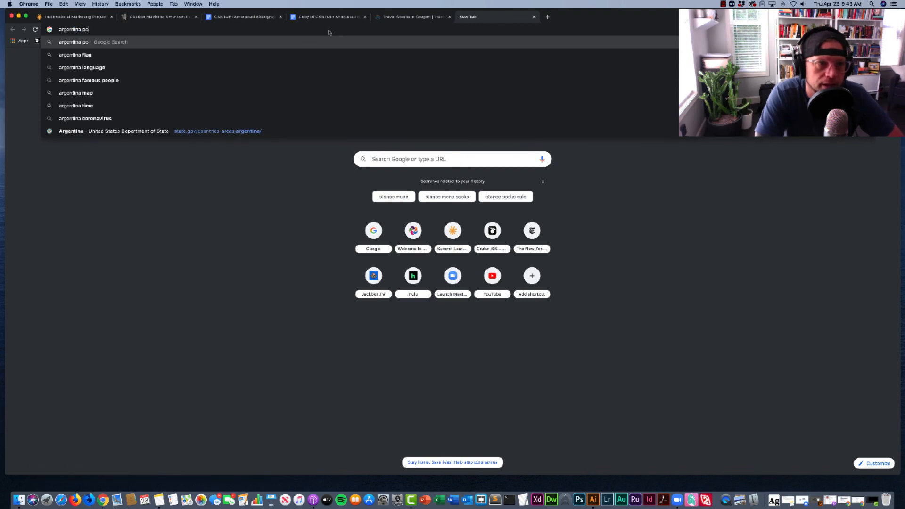
pyautogui.write('pulation stat')
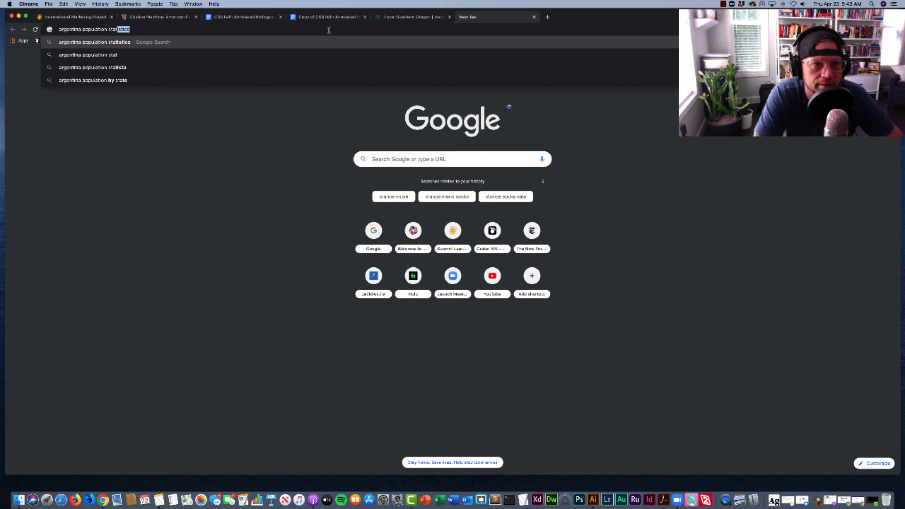
pyautogui.press('Return')
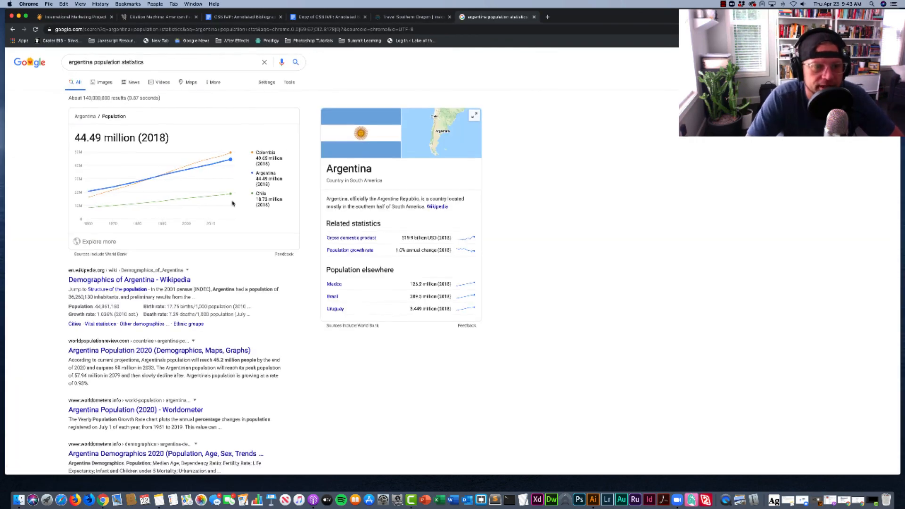
# Examine the sources in the Argentina population search results as possible additional resources for the bibliography
pyautogui.scroll(-3, 227, 201)
pyautogui.scroll(-2, 227, 210)
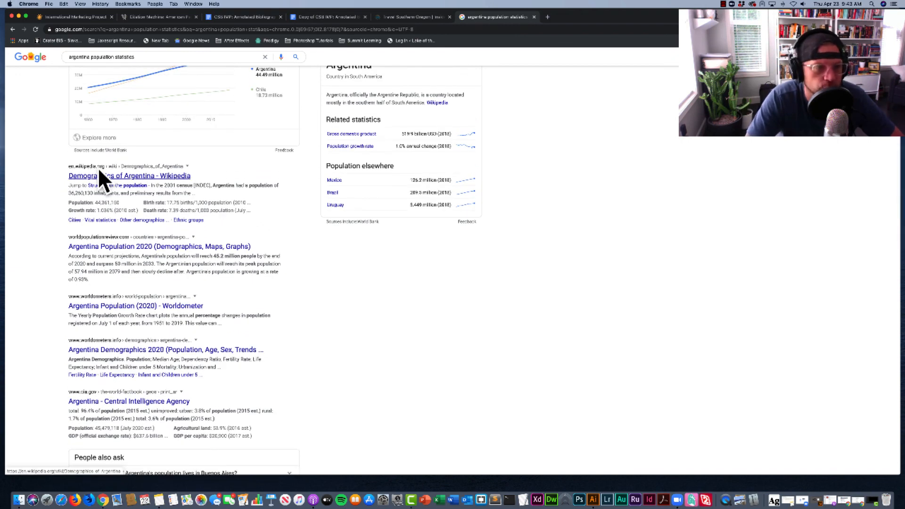
pyautogui.scroll(-2, 122, 189)
pyautogui.scroll(-1, 155, 217)
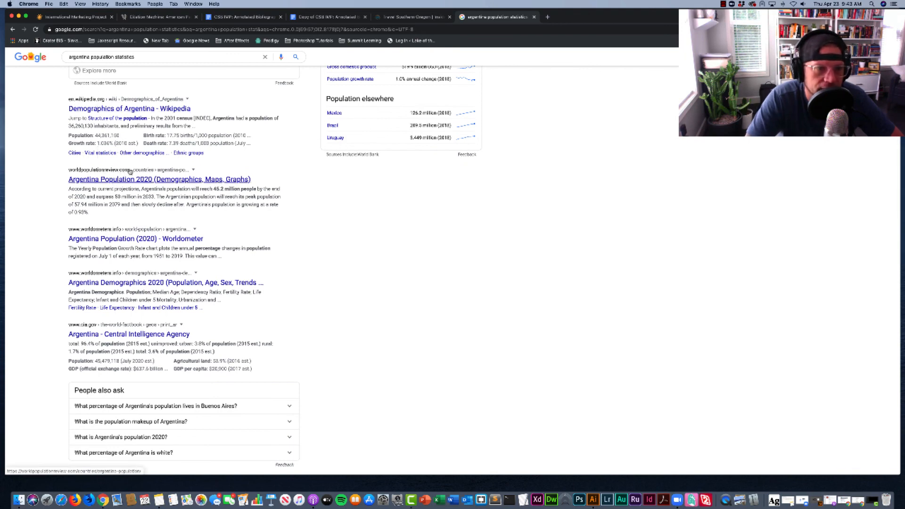
pyautogui.scroll(-1, 158, 215)
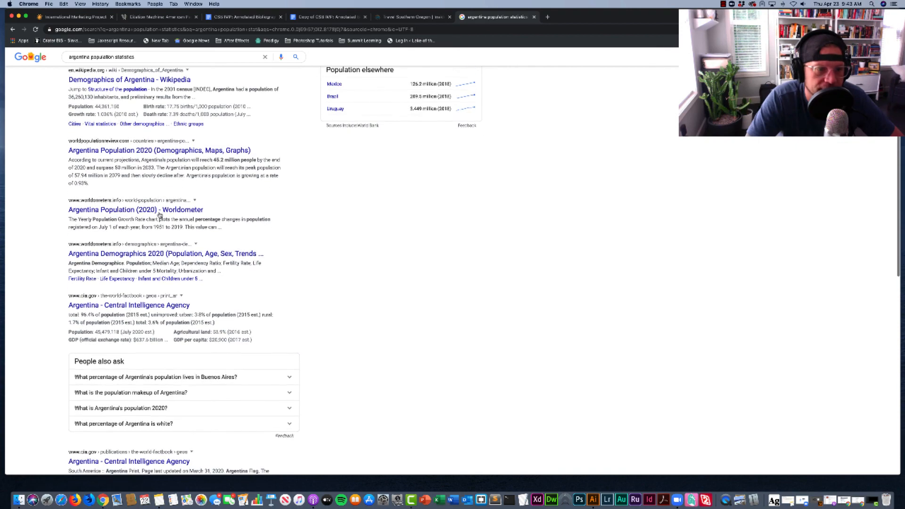
pyautogui.scroll(-2, 141, 245)
pyautogui.scroll(-1, 140, 252)
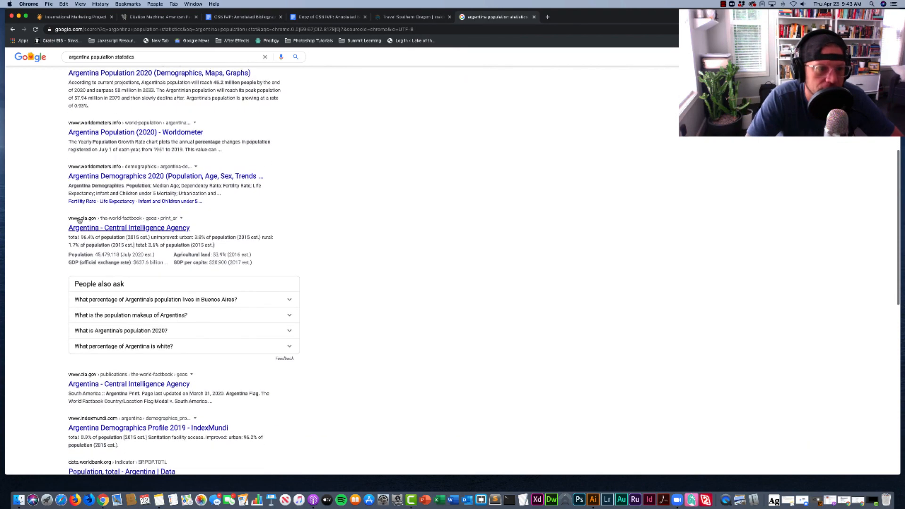
pyautogui.scroll(-5, 119, 231)
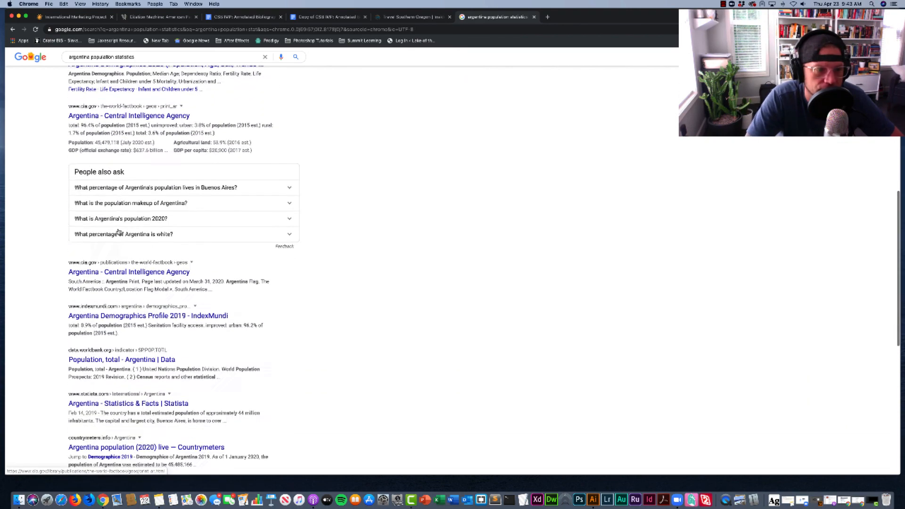
pyautogui.scroll(-1, 118, 232)
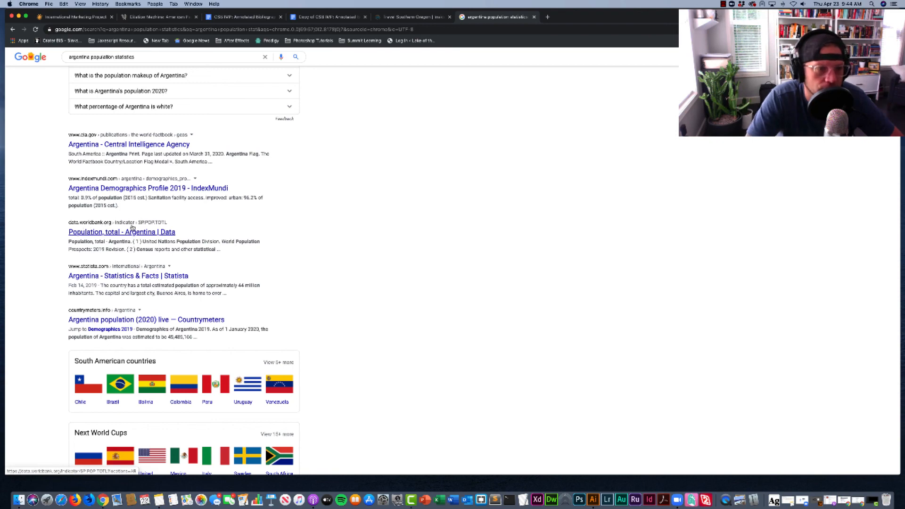
pyautogui.scroll(-1, 136, 228)
pyautogui.scroll(-1, 135, 223)
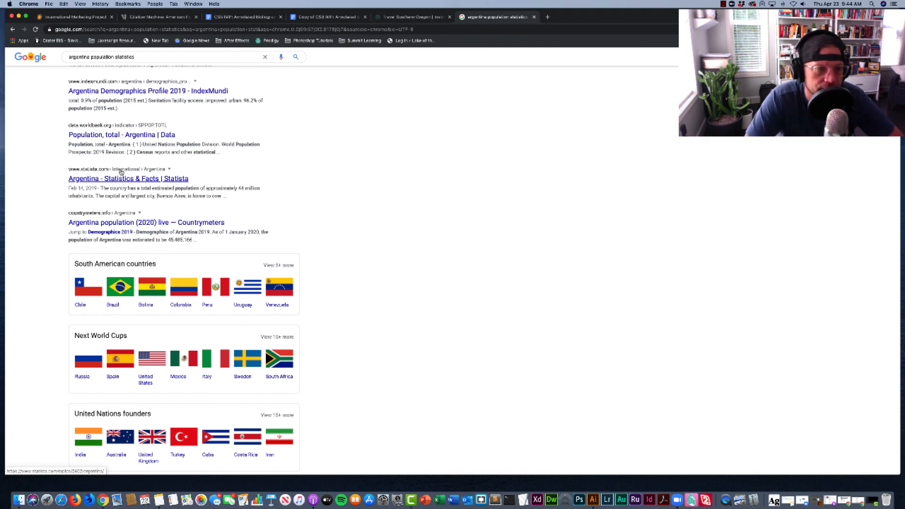
pyautogui.scroll(-5, 132, 221)
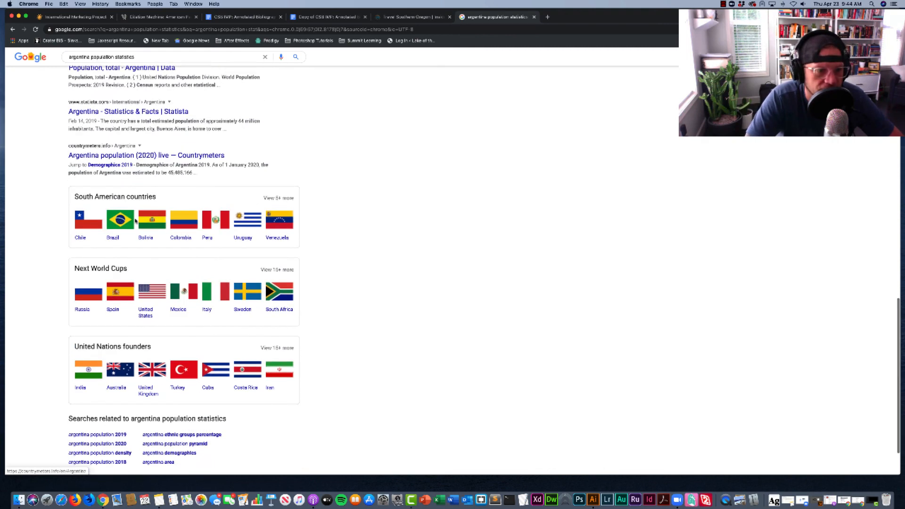
pyautogui.scroll(4, 135, 219)
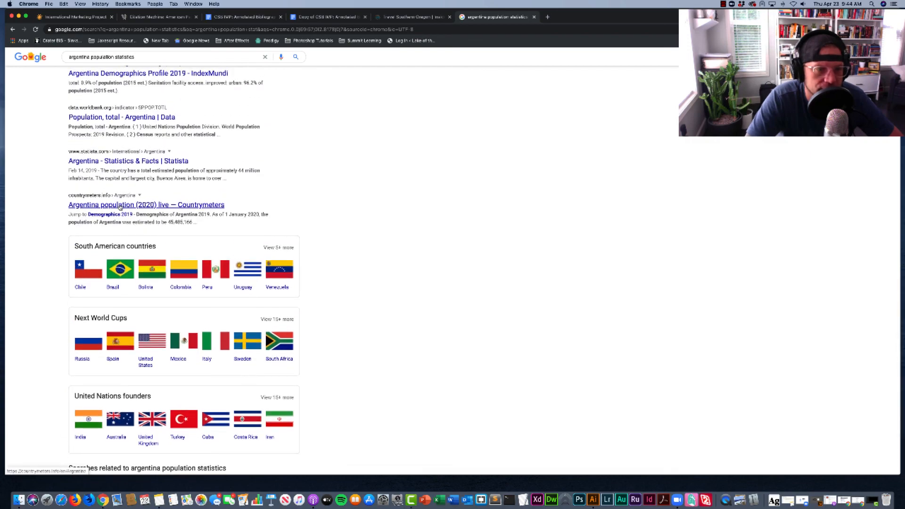
pyautogui.scroll(10, 136, 212)
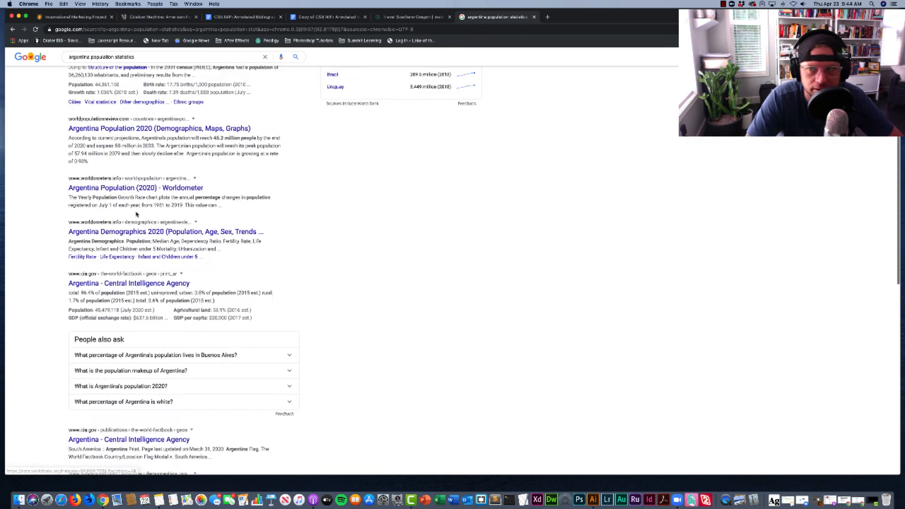
pyautogui.moveTo(135, 216)
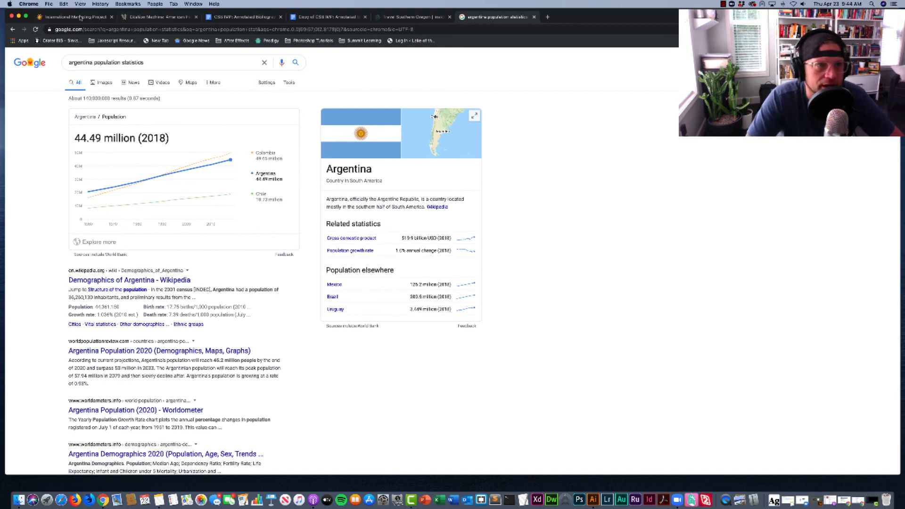
# Return to the International Marketing Project page and review its sections and the Annotated Bibliography requirements
pyautogui.click(73, 18)
pyautogui.scroll(6, 325, 262)
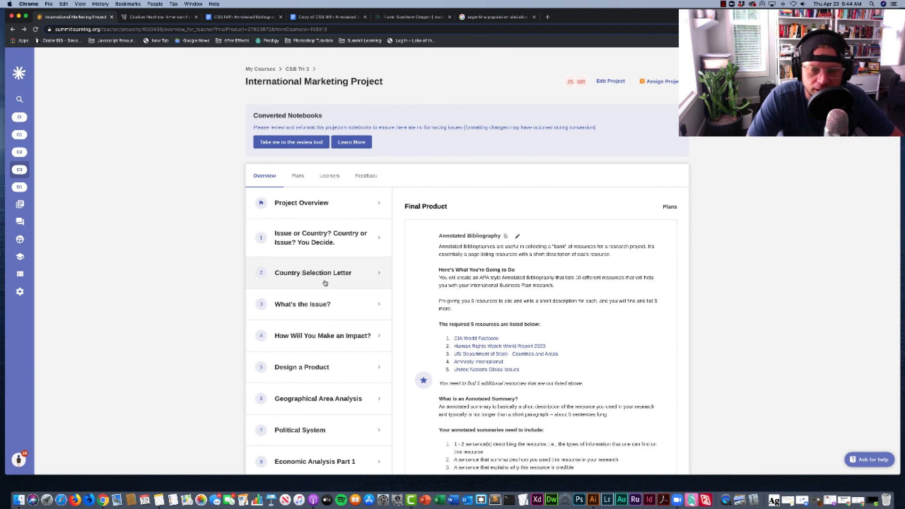
pyautogui.scroll(-5, 329, 285)
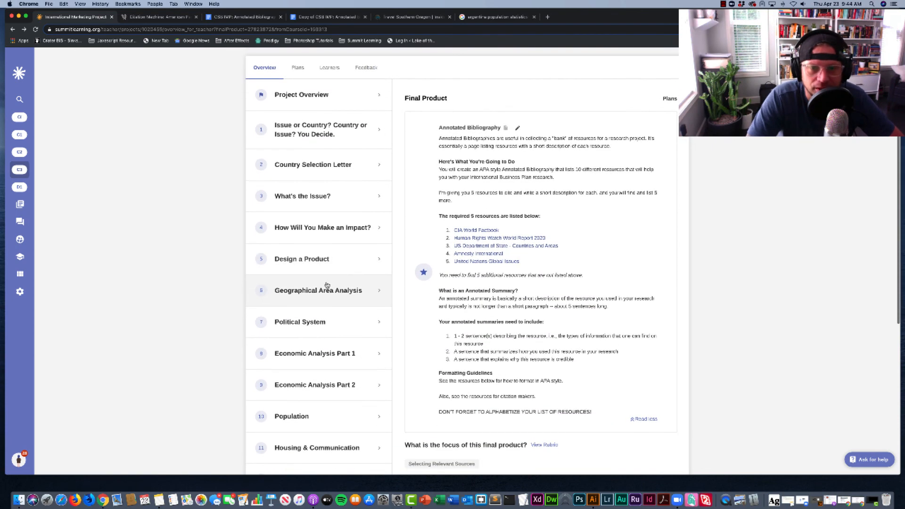